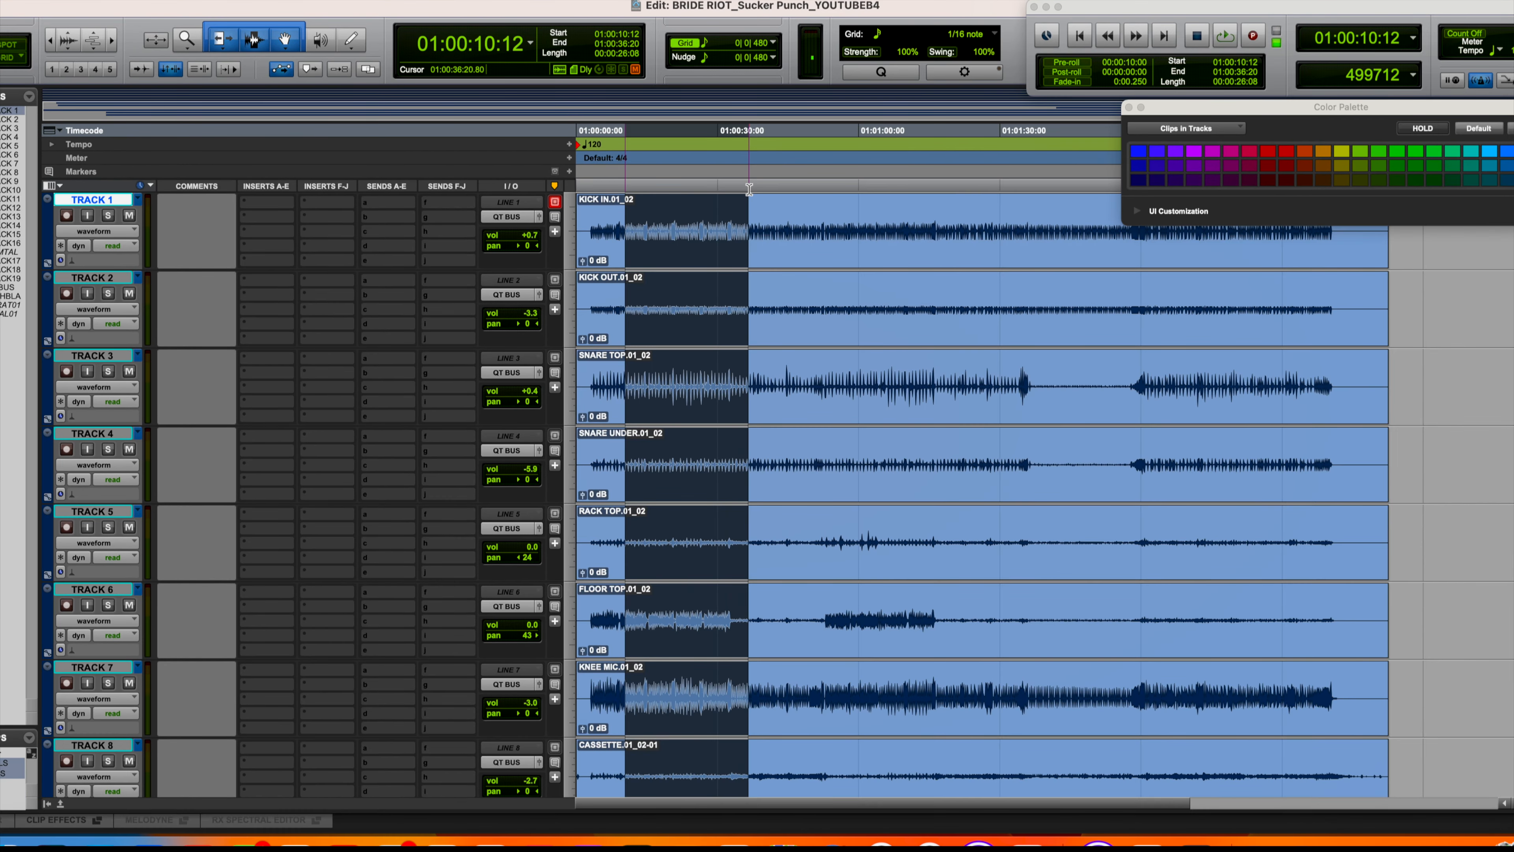
Select the passage from about 01:00:10 to 01:00:36 across the tracks and solo TRACK 1.
{"action": "left_click_drag", "start_coordinate": [749, 188], "coordinate": [748, 194]}
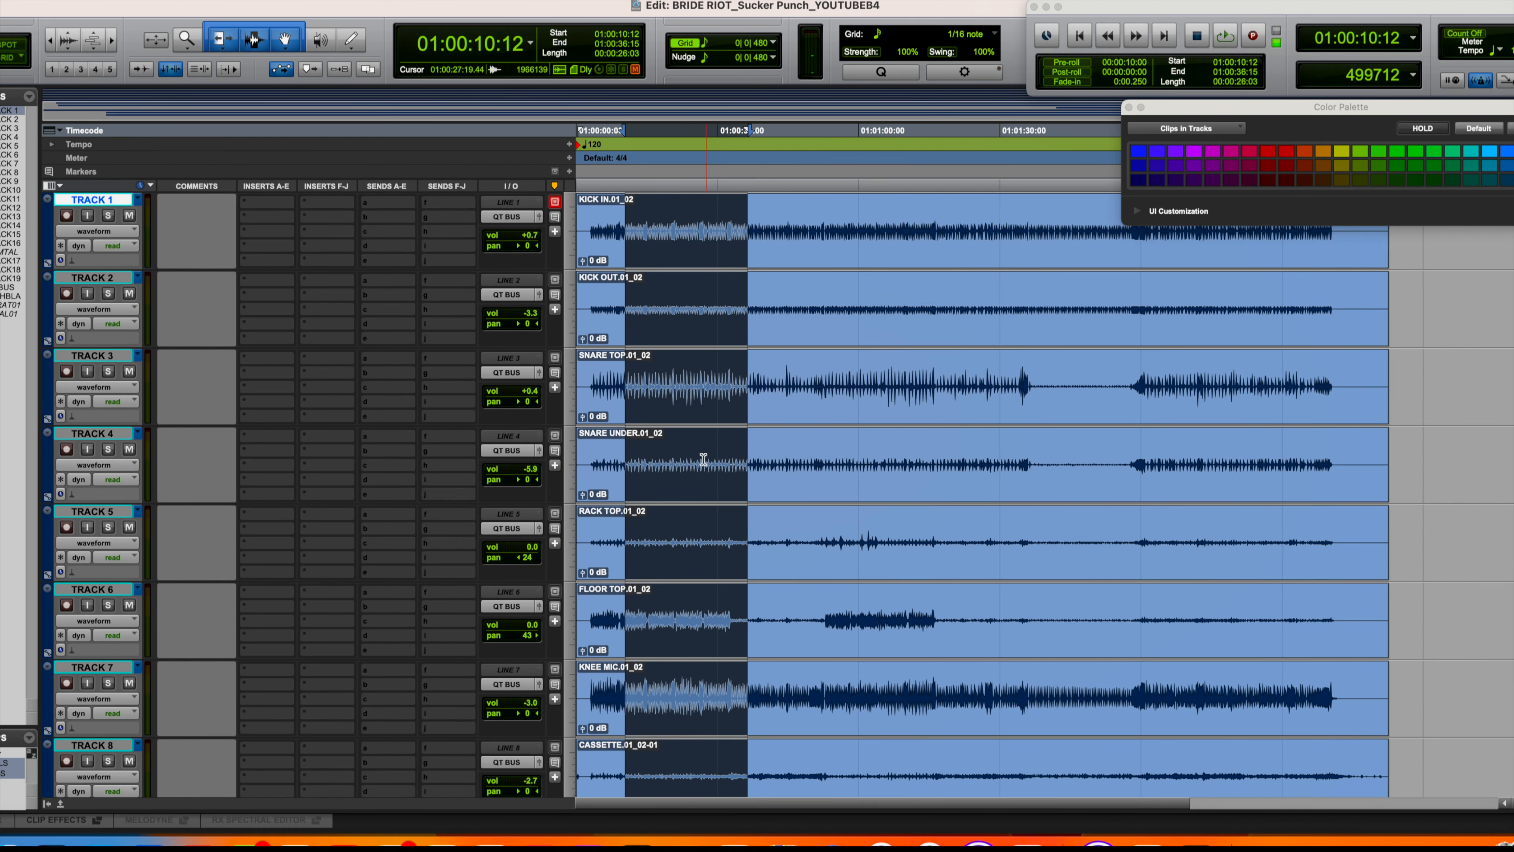
{"action": "left_click", "coordinate": [108, 215]}
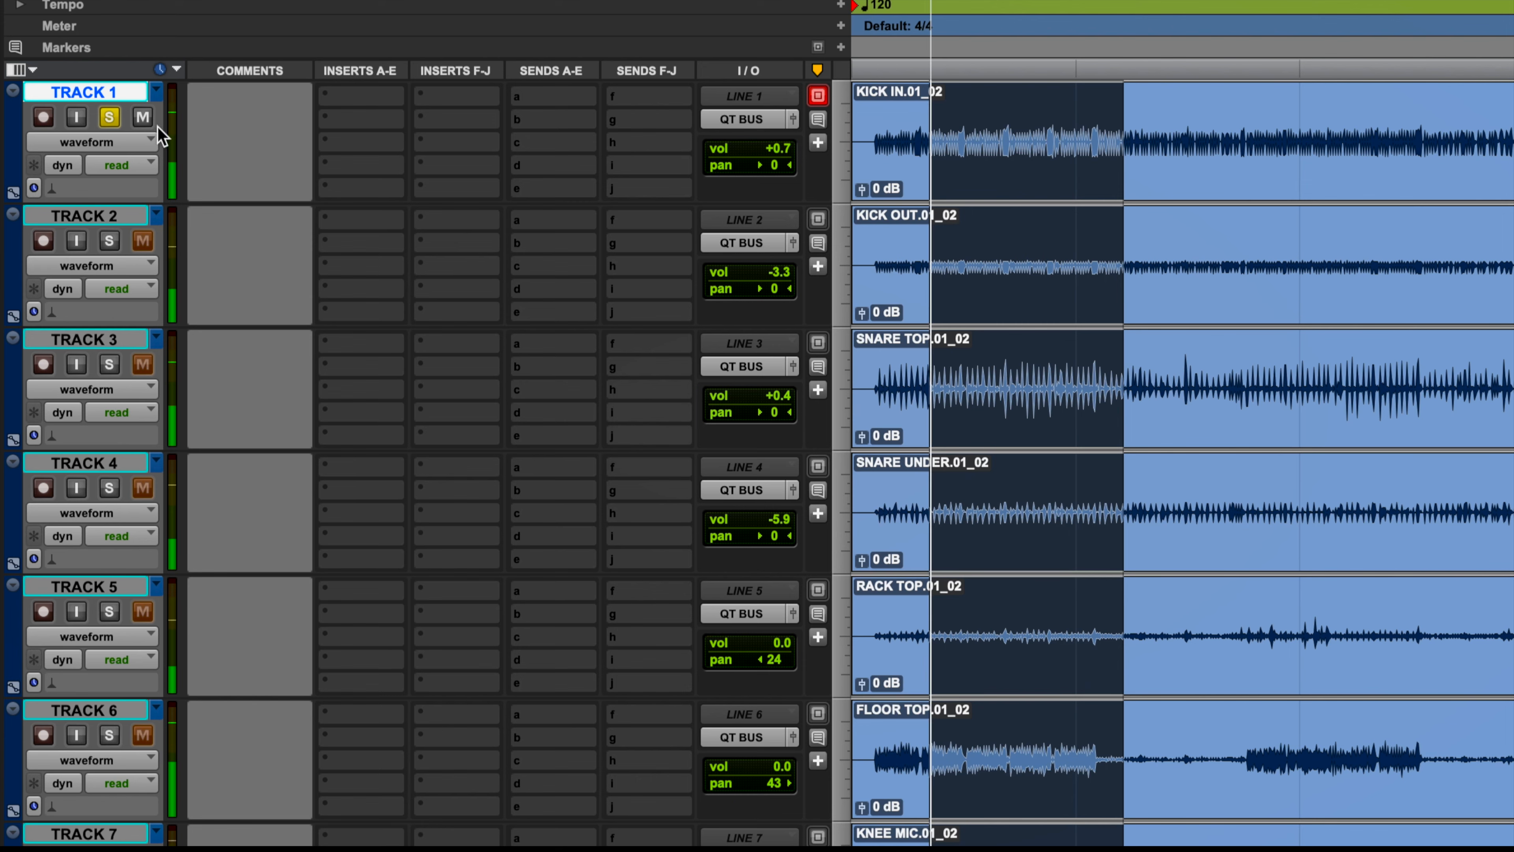
Rename TRACK 1 as KICK and add the comment "look into gating" to it.
{"action": "double_click", "coordinate": [120, 92]}
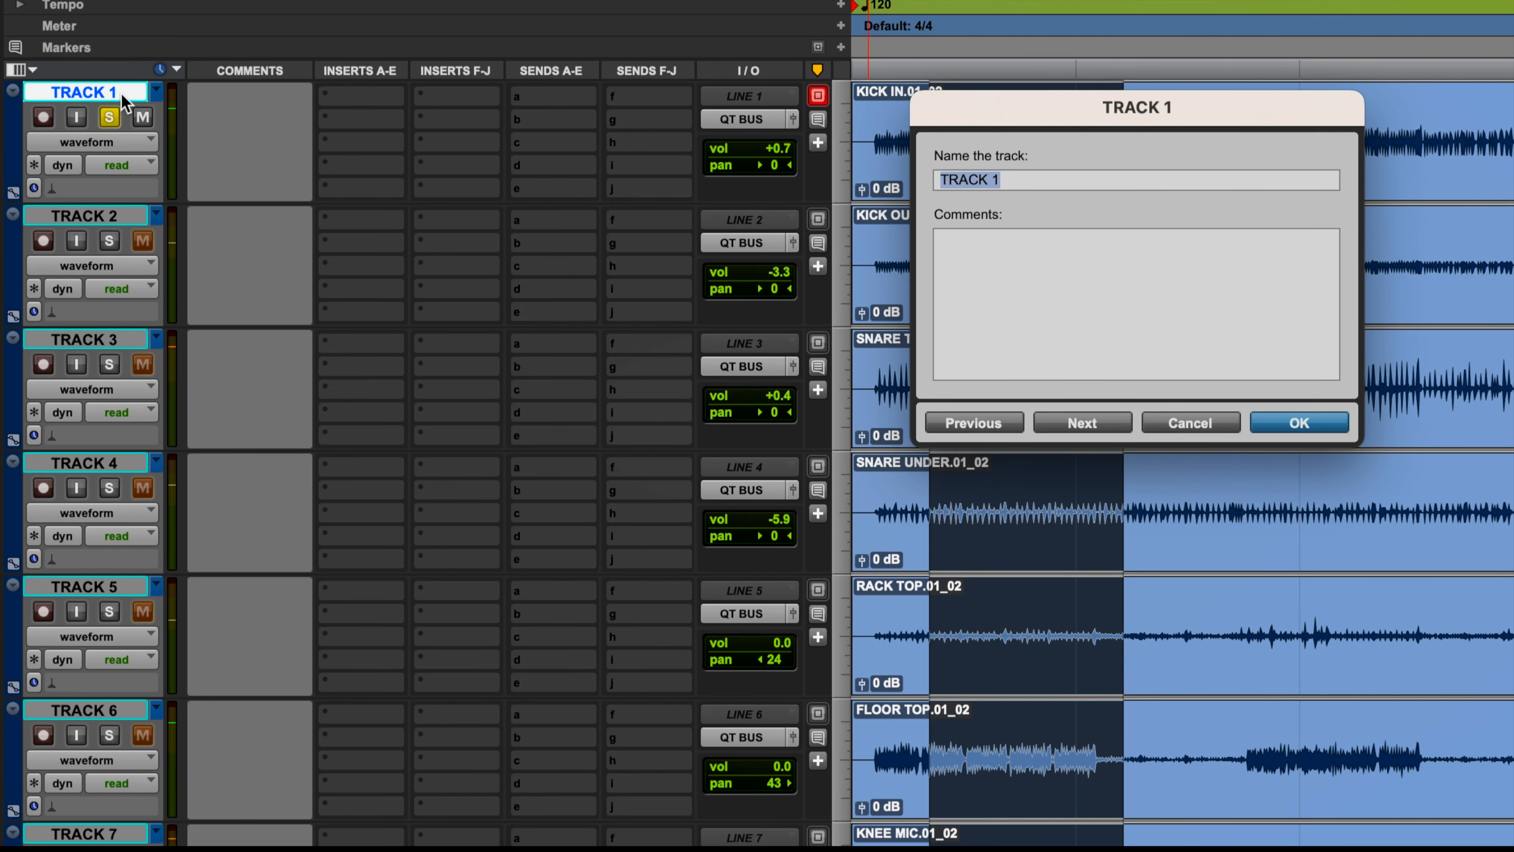
{"action": "type", "text": "KICK"}
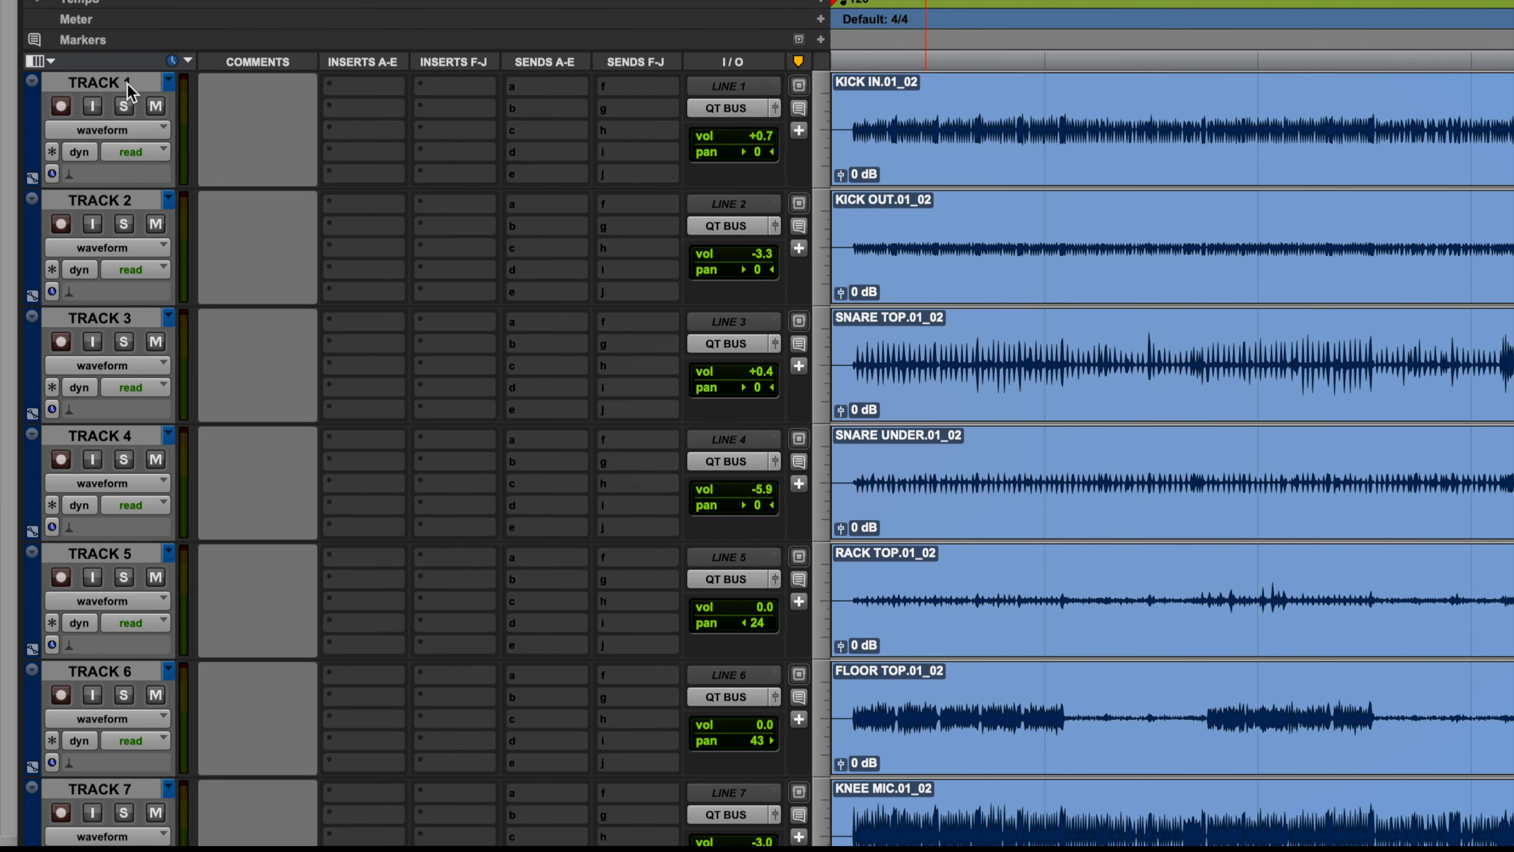
{"action": "double_click", "coordinate": [110, 200]}
{"action": "type", "text": "KICK"}
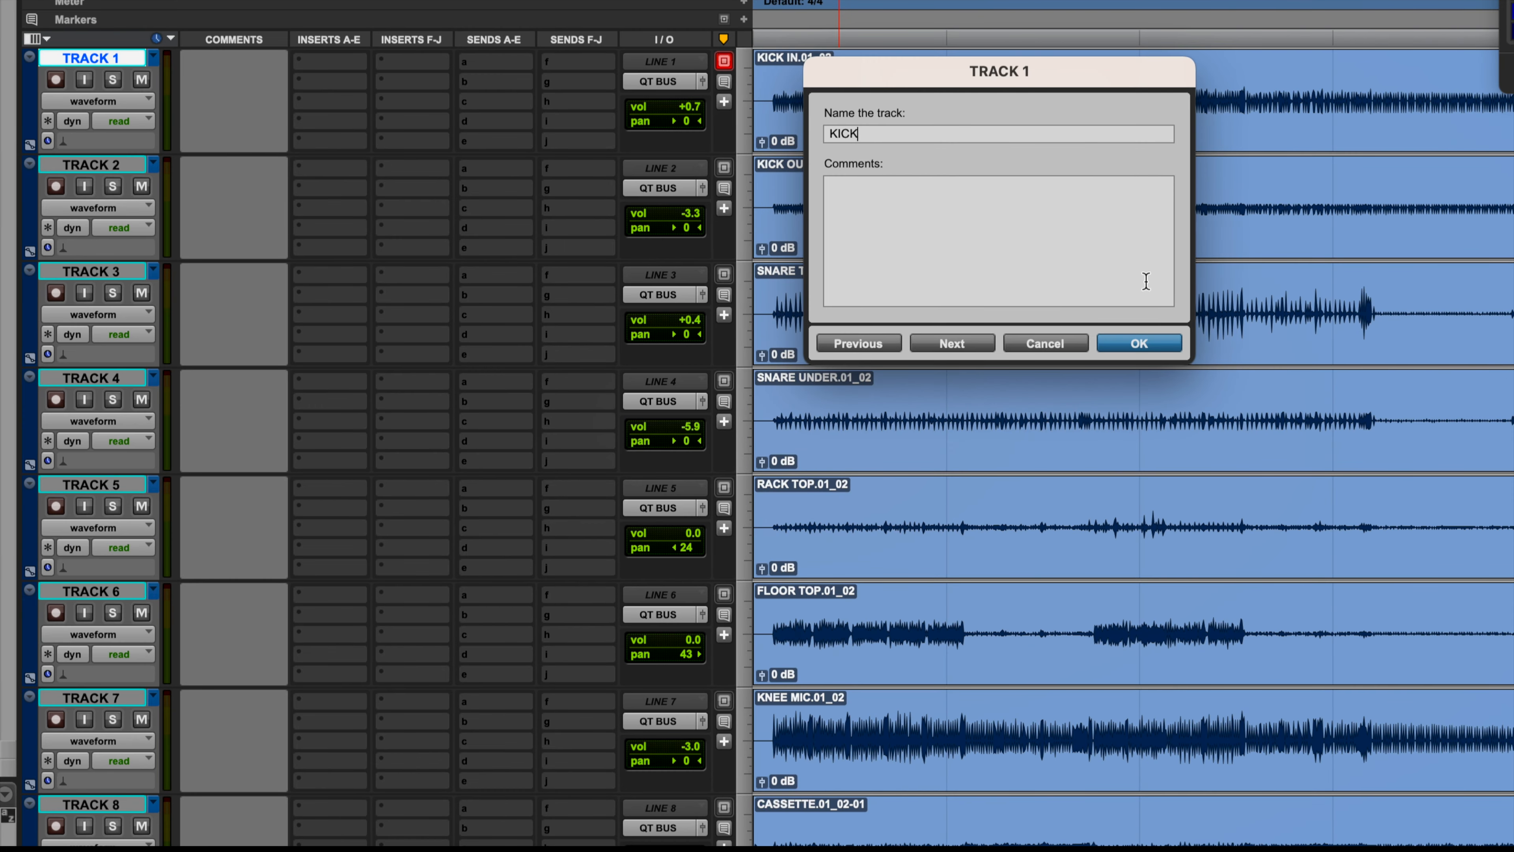
{"action": "left_click", "coordinate": [1153, 345]}
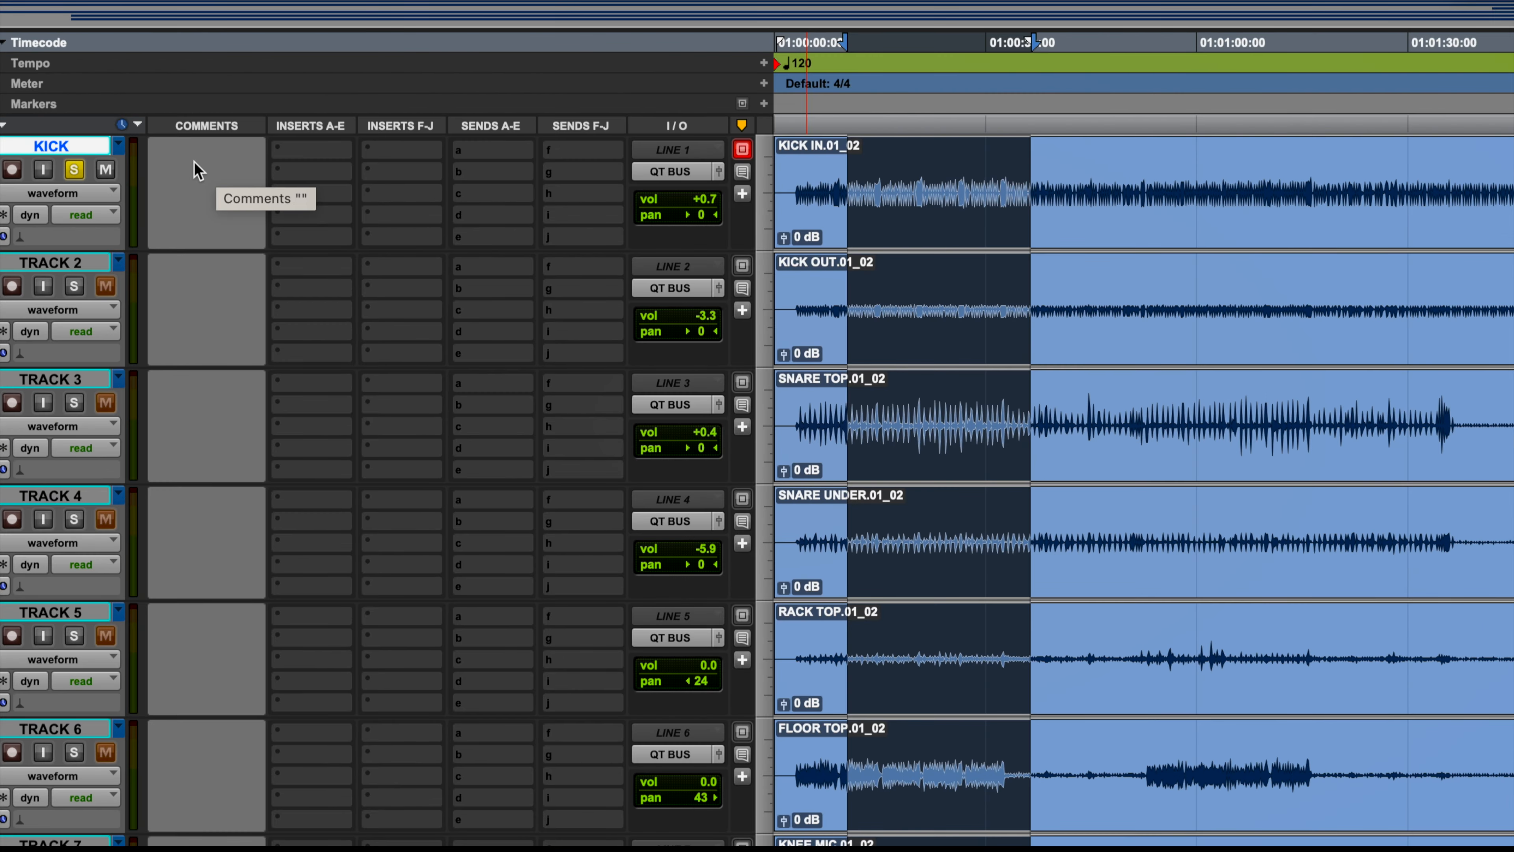
{"action": "left_click", "coordinate": [197, 170]}
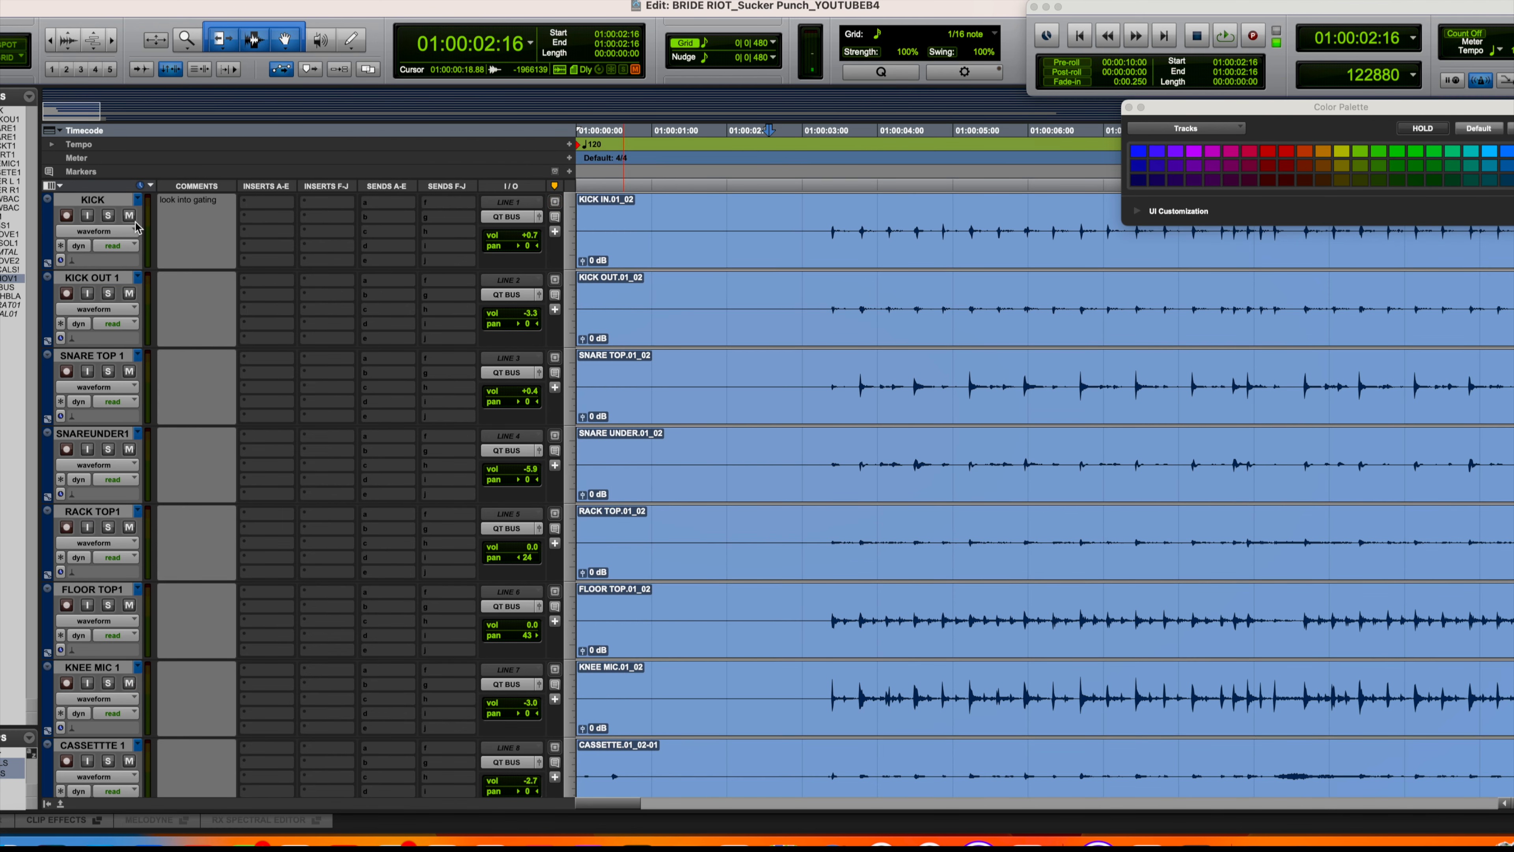
Select the drum tracks from KICK through PZM and colour them purple.
{"action": "left_click", "coordinate": [109, 200]}
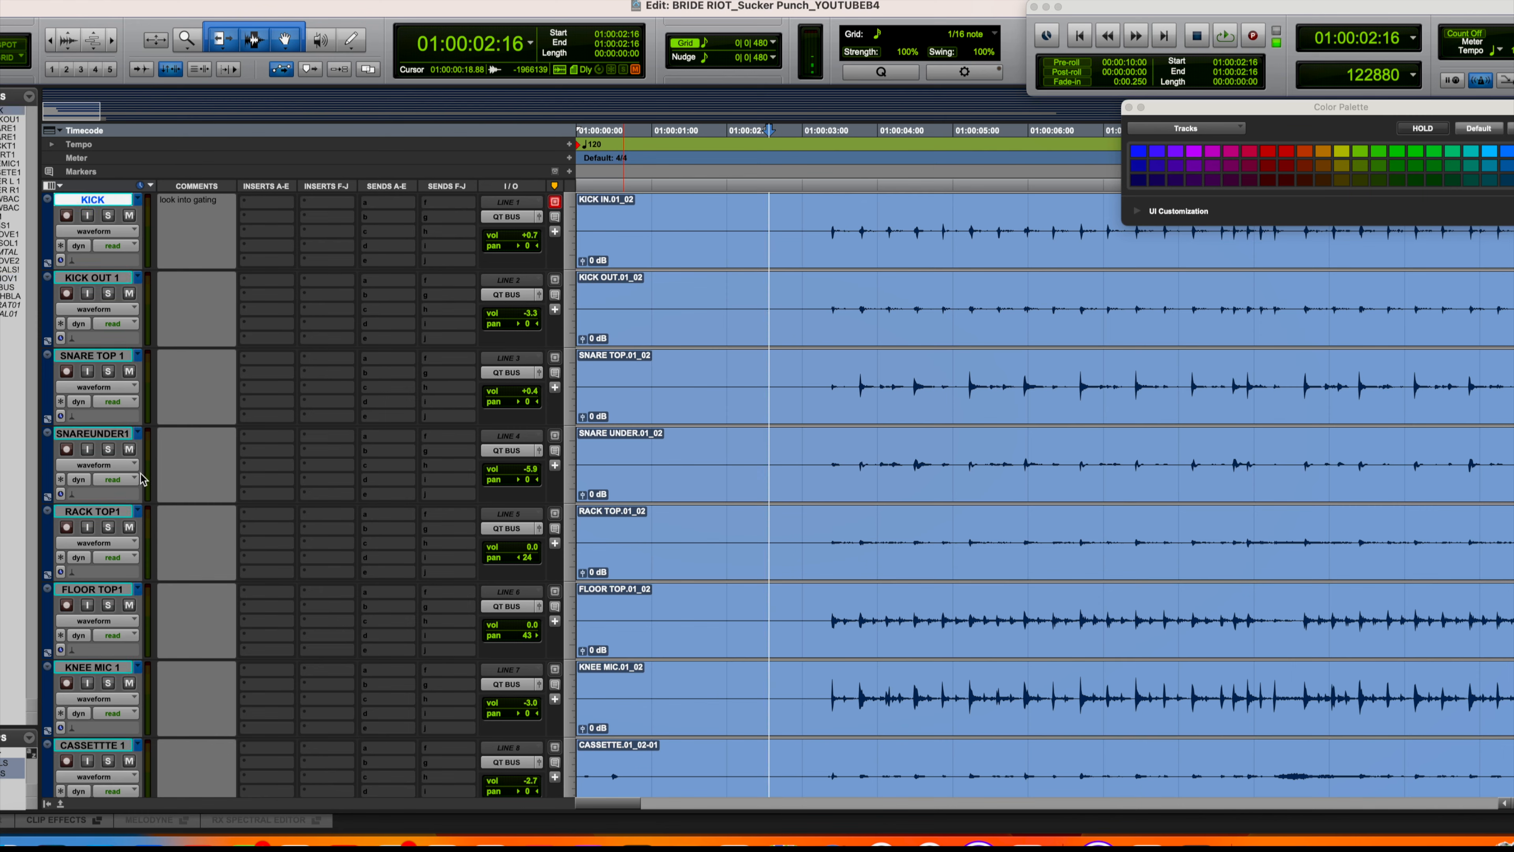
{"action": "scroll", "coordinate": [140, 481], "scroll_direction": "down", "scroll_amount": 4}
{"action": "scroll", "coordinate": [141, 487], "scroll_direction": "down", "scroll_amount": 1}
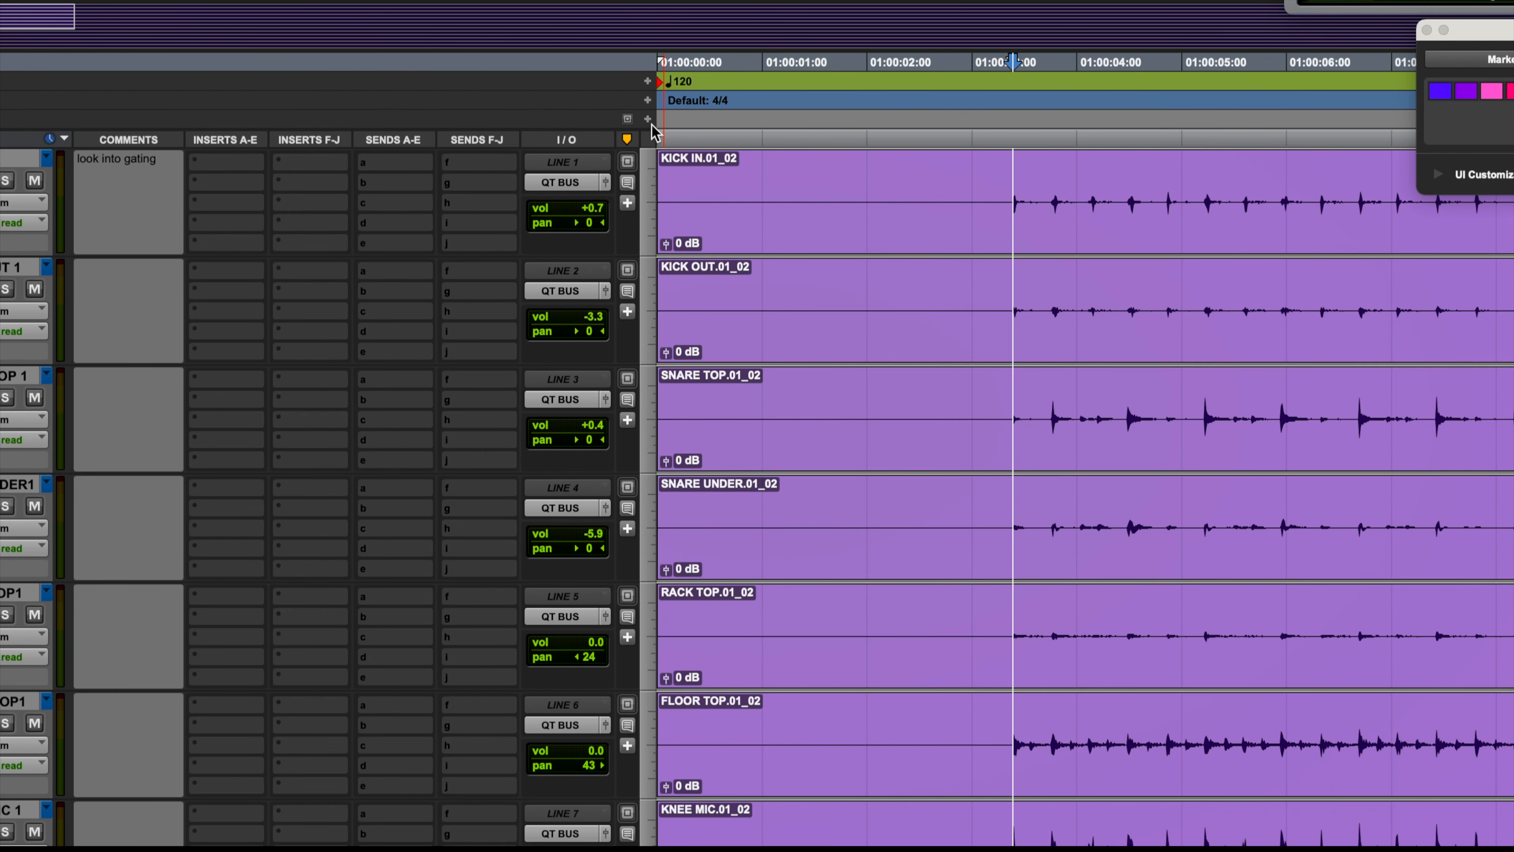
Add a marker named INTRO where the drums begin, at about 01:00:03.
{"action": "left_click", "coordinate": [649, 119]}
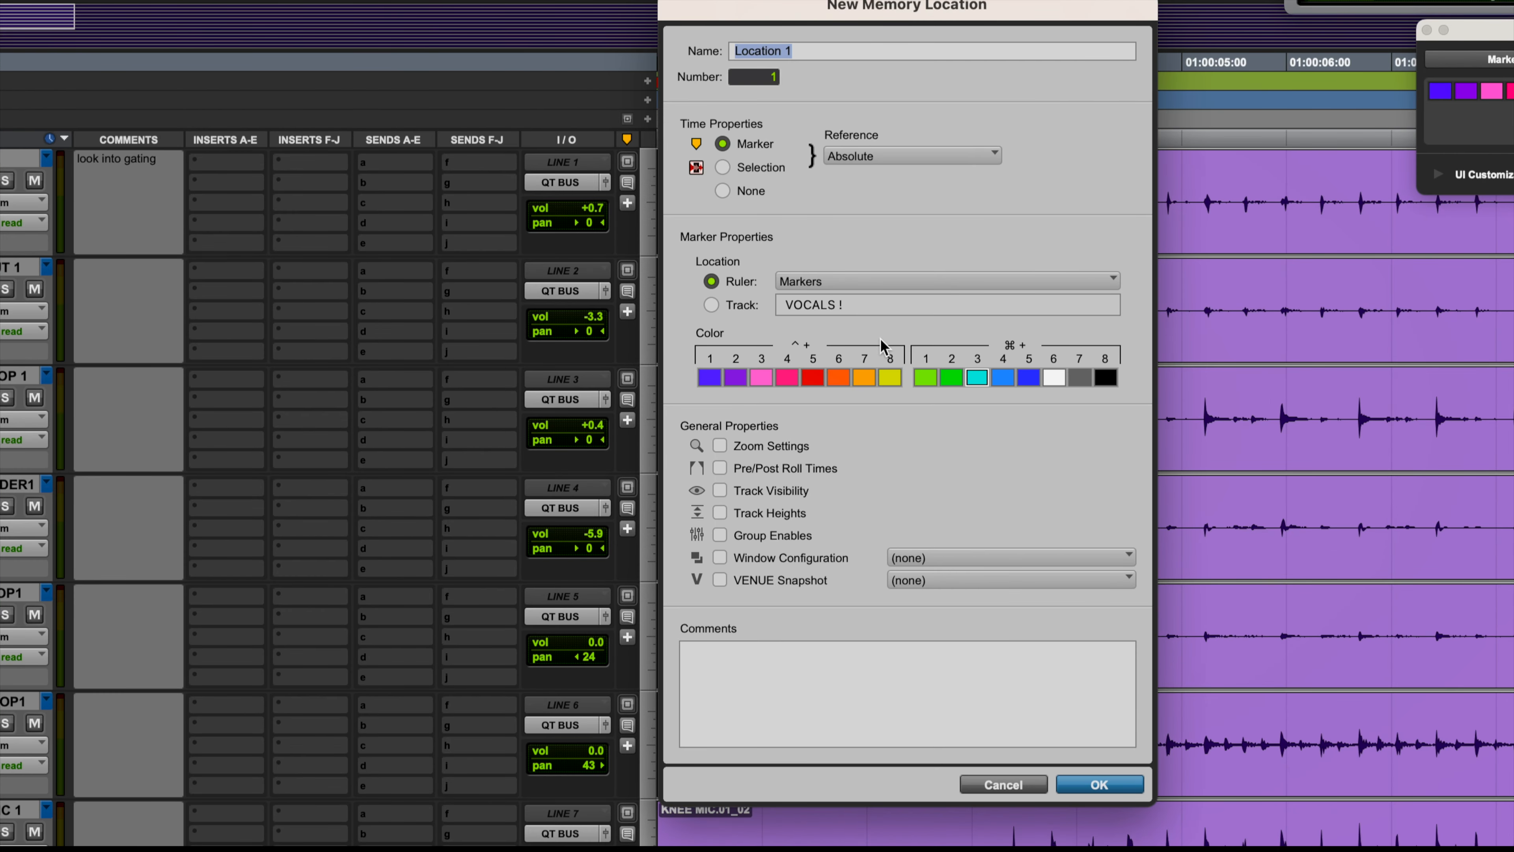
{"action": "type", "text": "INTRO"}
{"action": "key", "text": "Return"}
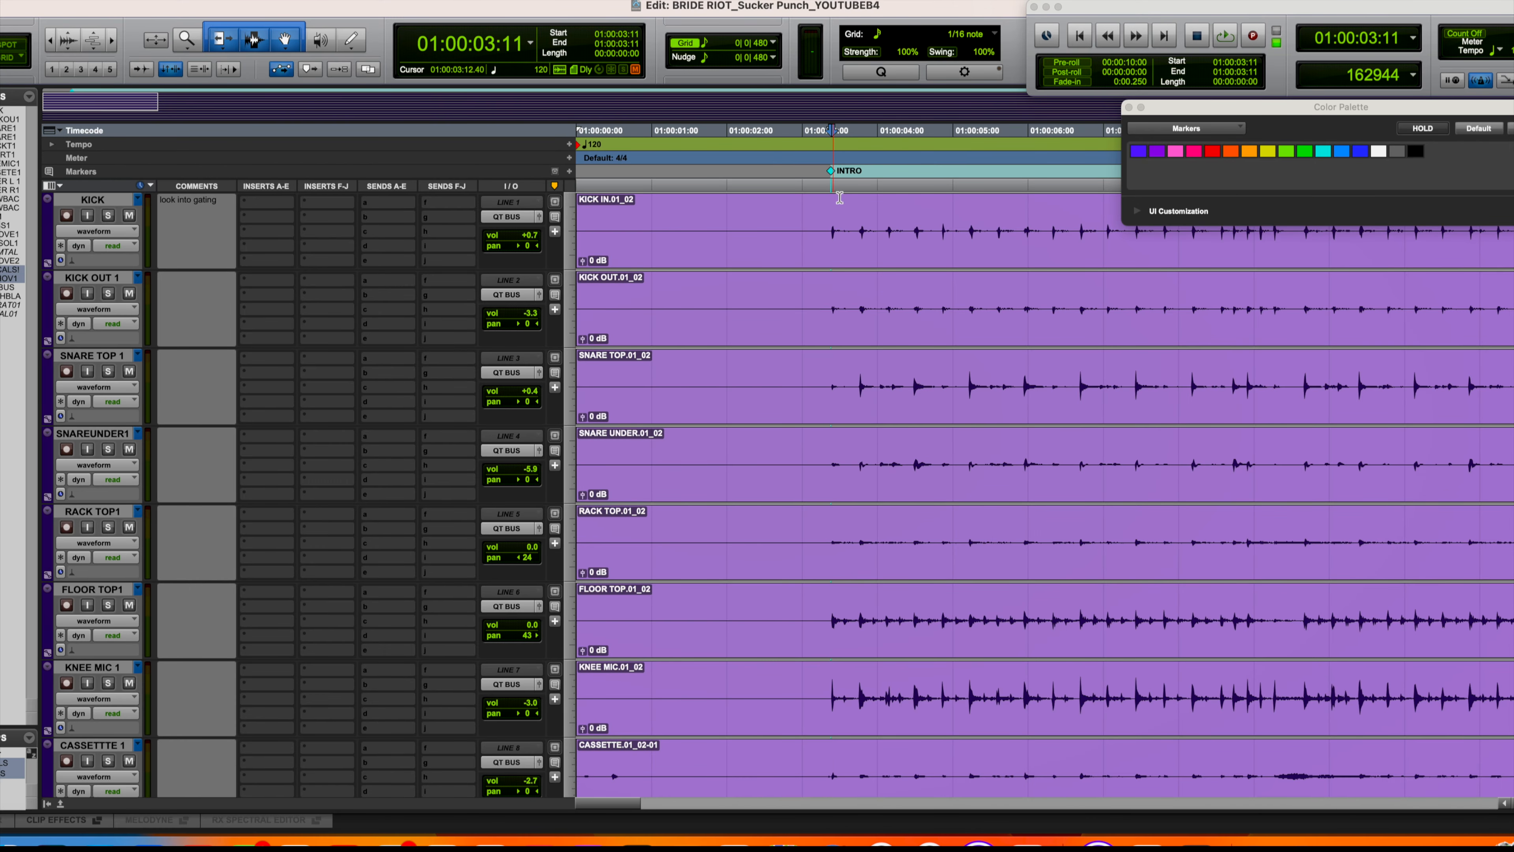
Examine the end of the song around the LAST NOTE and END markers.
{"action": "key", "text": "t"}
{"action": "key", "text": "t"}
{"action": "scroll", "coordinate": [1040, 204], "scroll_direction": "right", "scroll_amount": 1}
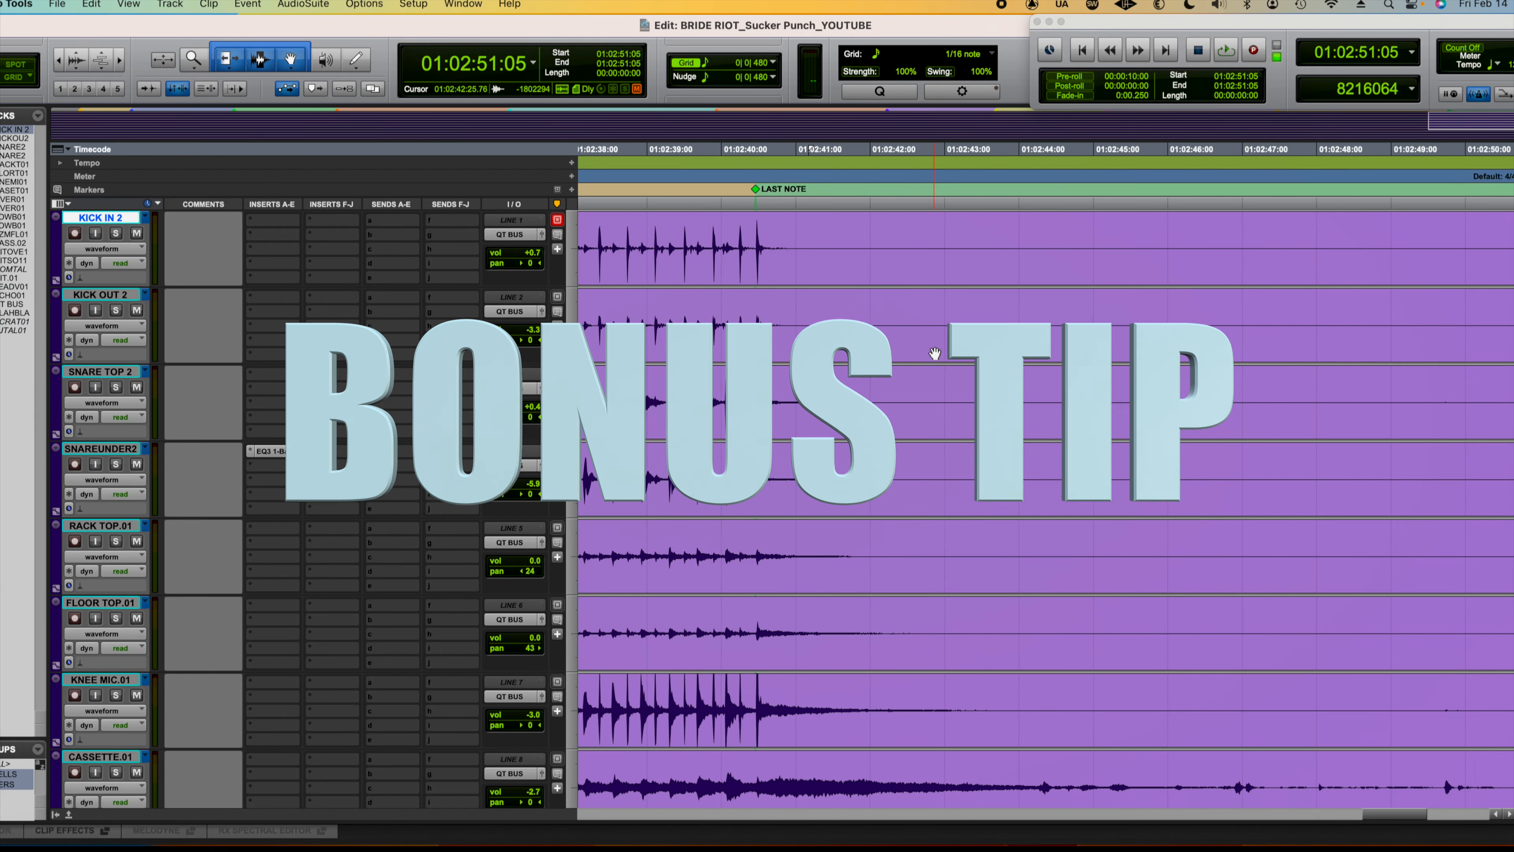
{"action": "scroll", "coordinate": [935, 354], "scroll_direction": "left", "scroll_amount": 3}
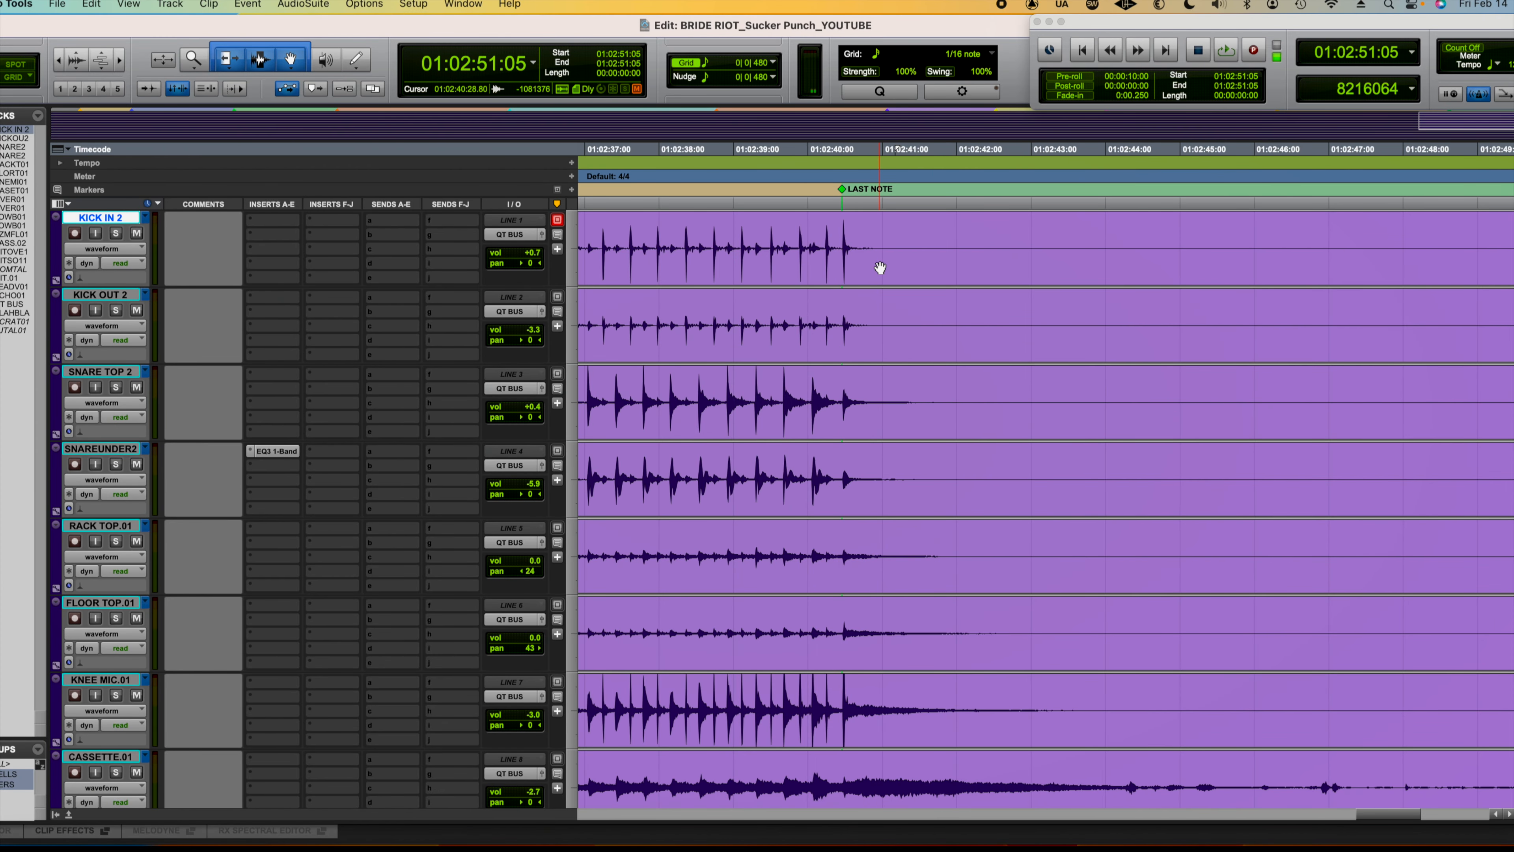
{"action": "scroll", "coordinate": [883, 263], "scroll_direction": "right", "scroll_amount": 10}
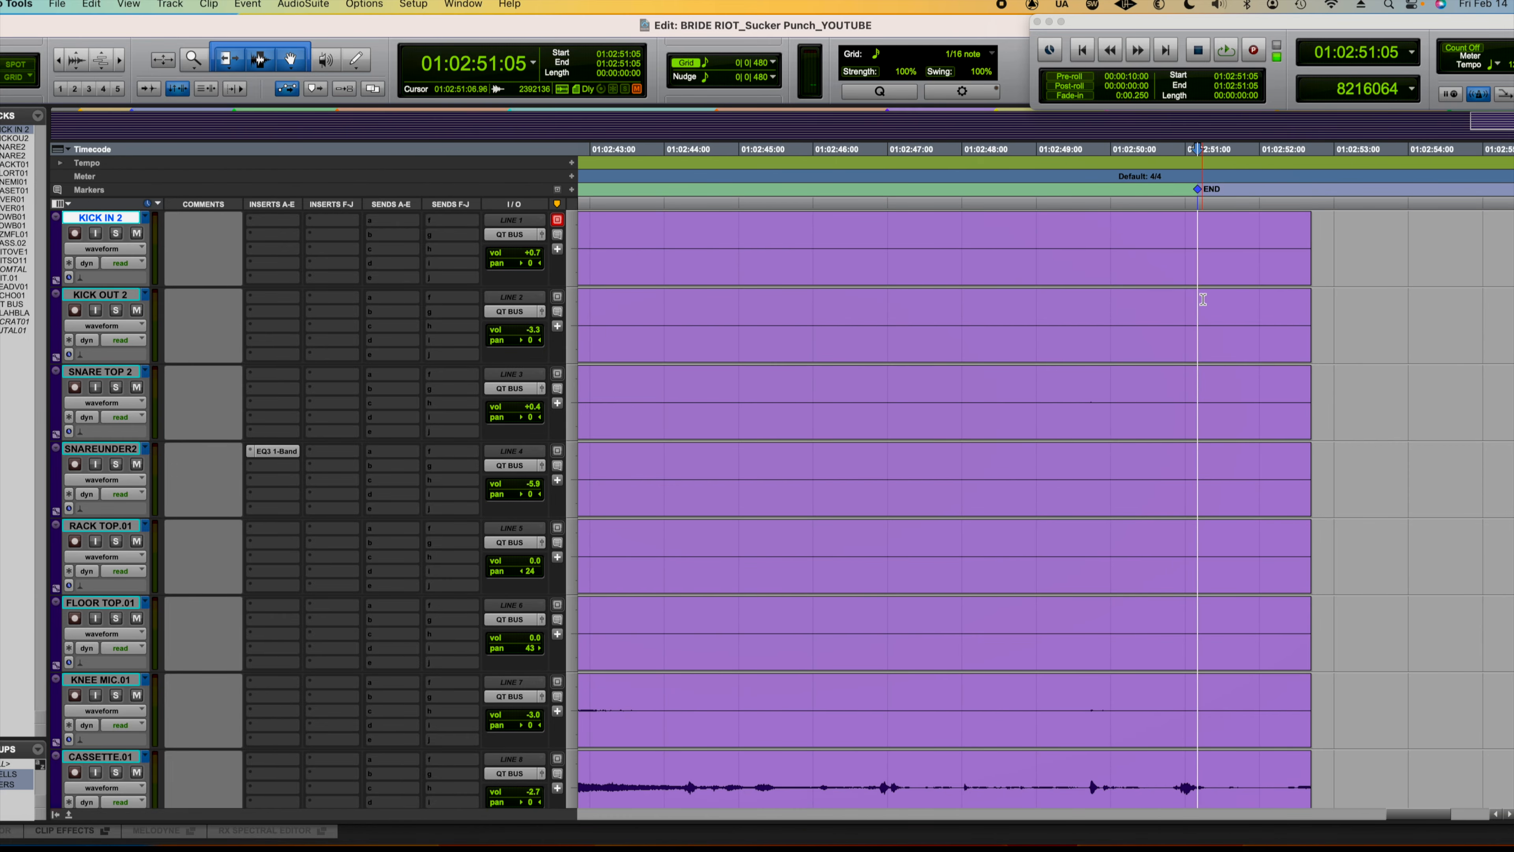
{"action": "scroll", "coordinate": [1142, 301], "scroll_direction": "left", "scroll_amount": 4}
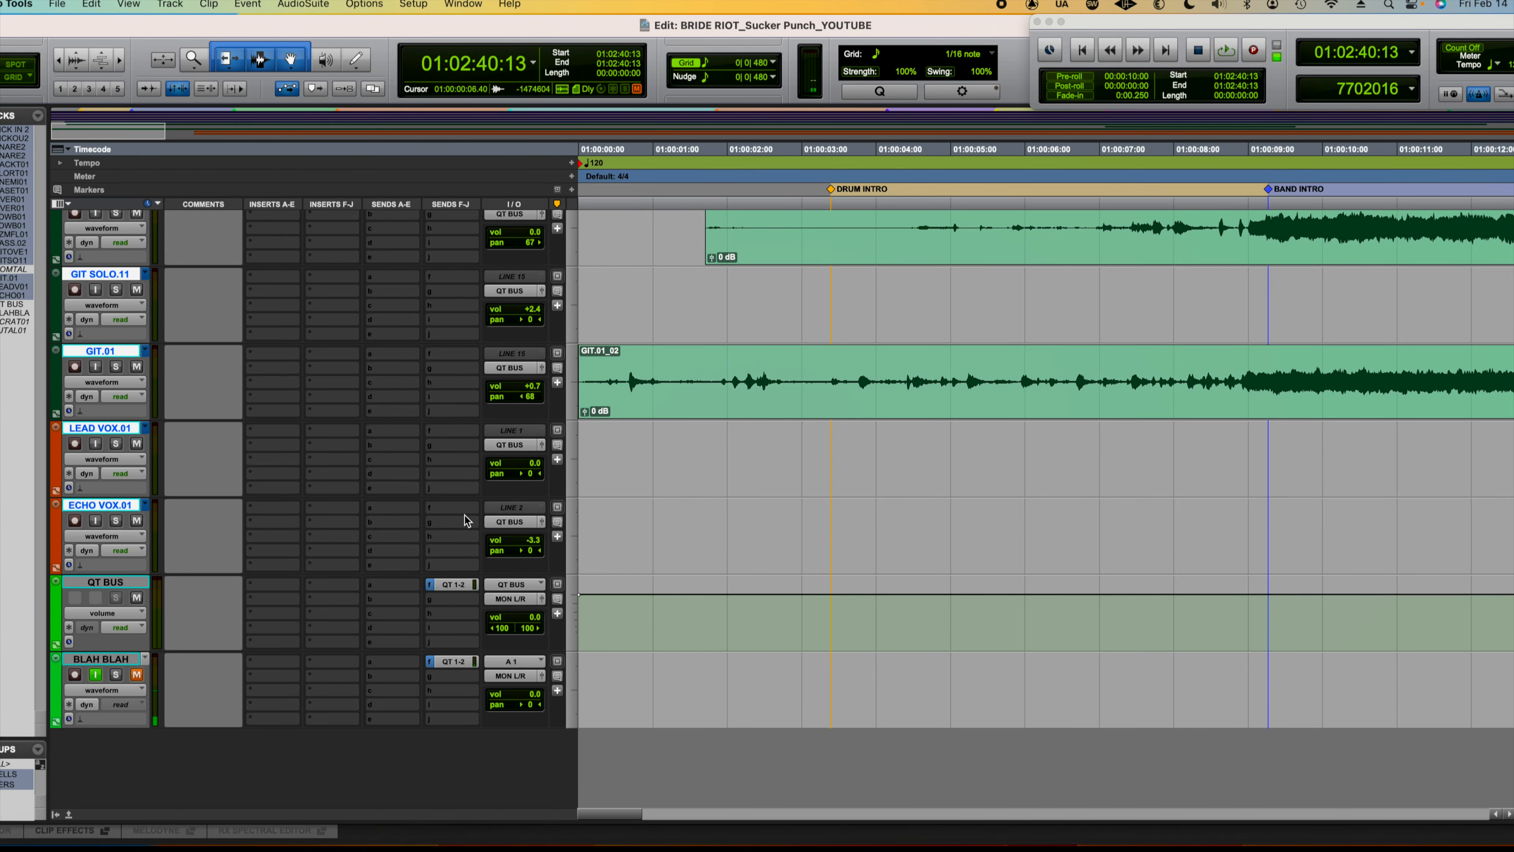
Send the selected tracks to a new stereo aux input named RUFFFFFFFFFFFF, with Follow Main Pan toggled and the send level reset.
{"action": "left_click", "coordinate": [457, 508], "text": "alt+shift"}
{"action": "left_click", "coordinate": [474, 603]}
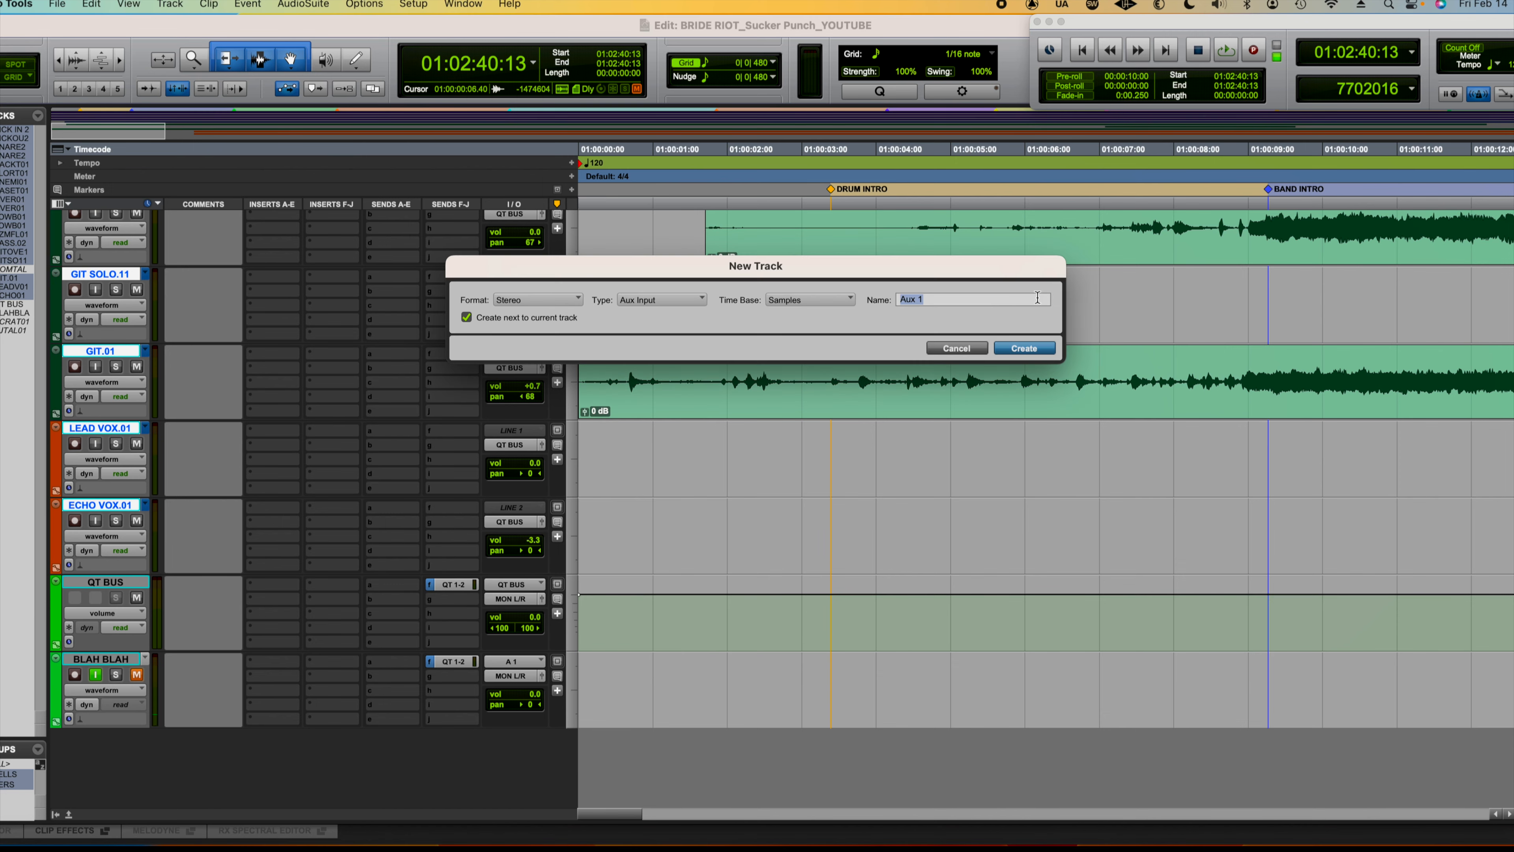
{"action": "type", "text": "RUFFFFFFFFFFFF"}
{"action": "key", "text": "Return"}
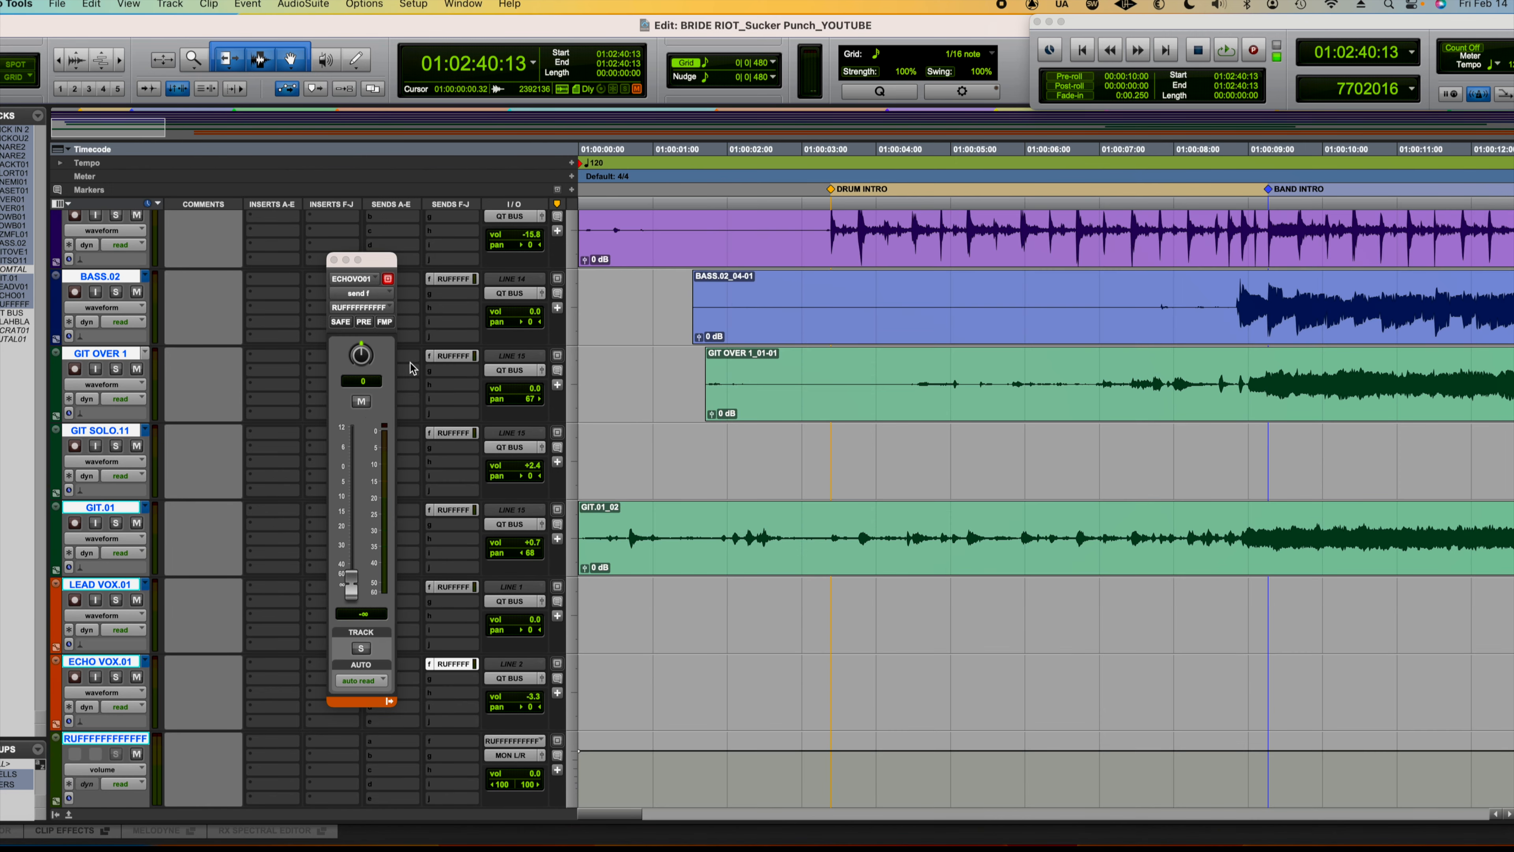
{"action": "left_click", "coordinate": [388, 324]}
{"action": "left_click", "coordinate": [352, 473], "text": "alt"}
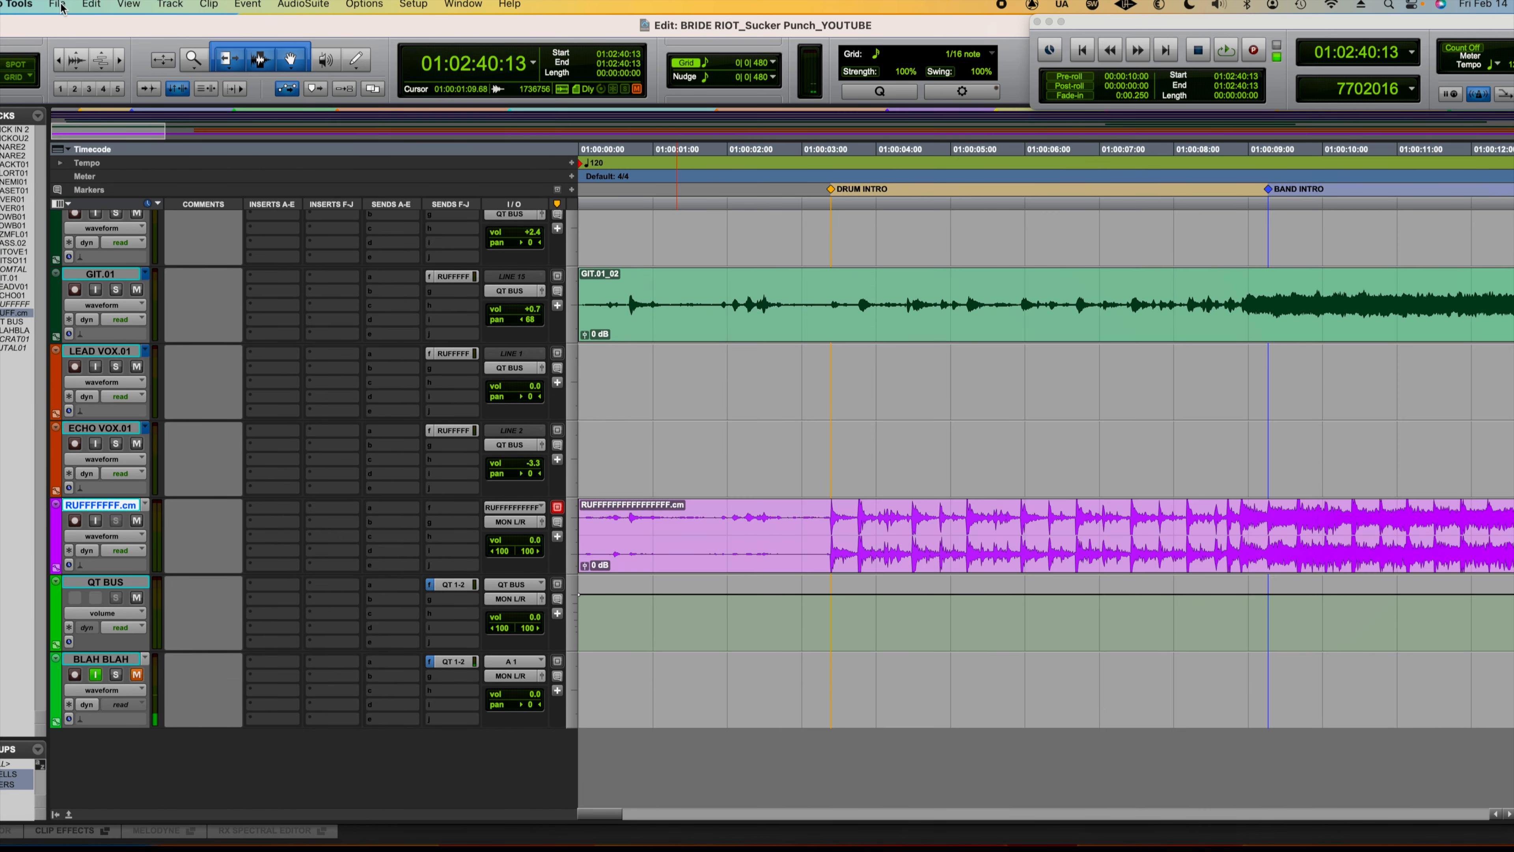
Import an audio file into the session.
{"action": "key", "text": "super+shift+i"}
{"action": "left_click", "coordinate": [410, 175]}
{"action": "double_click", "coordinate": [410, 176]}
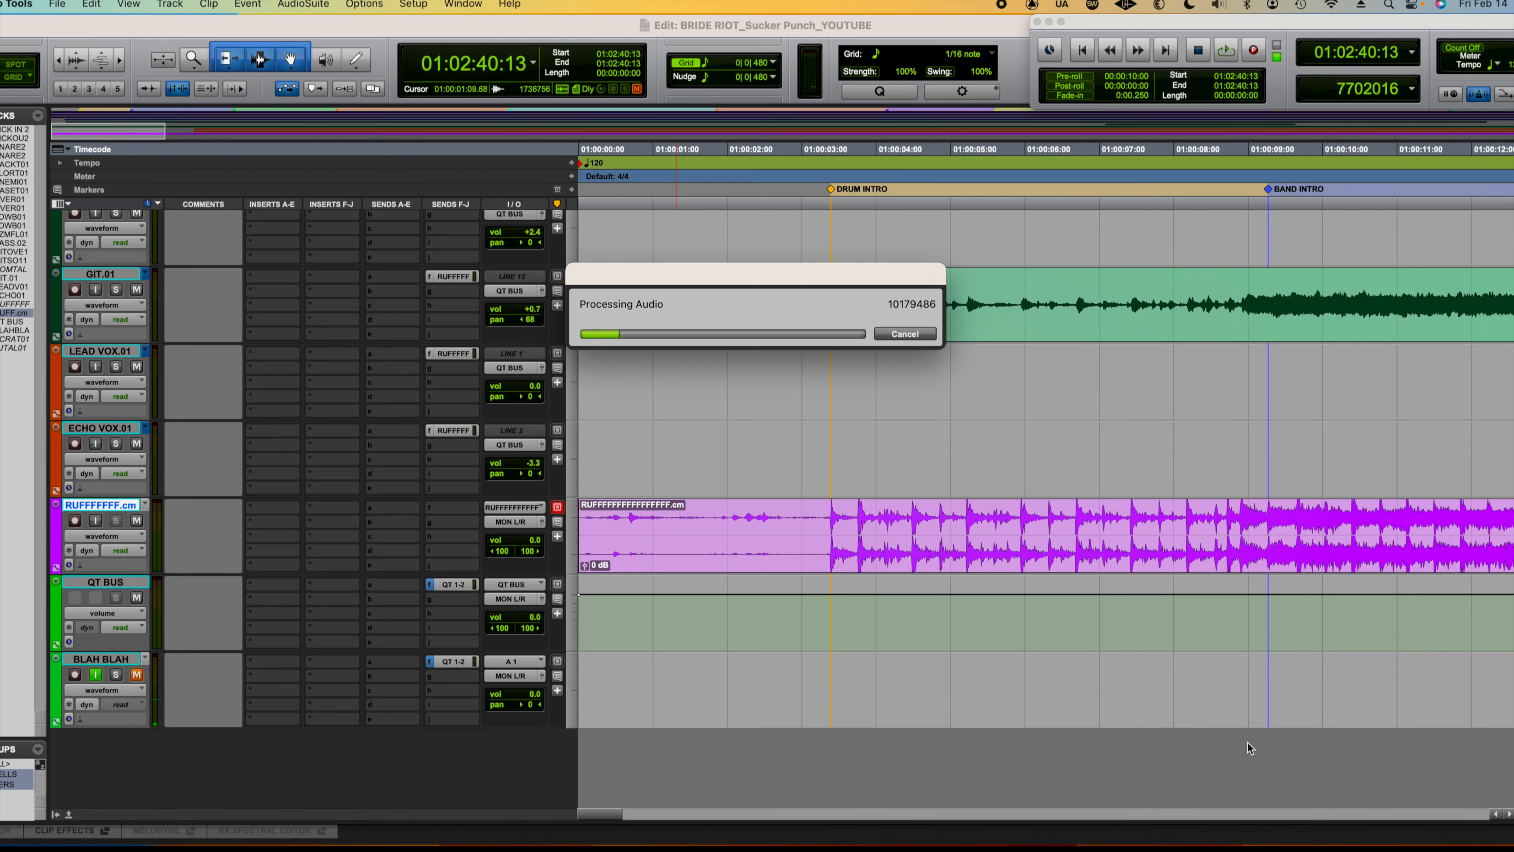
{"action": "key", "text": "Return"}
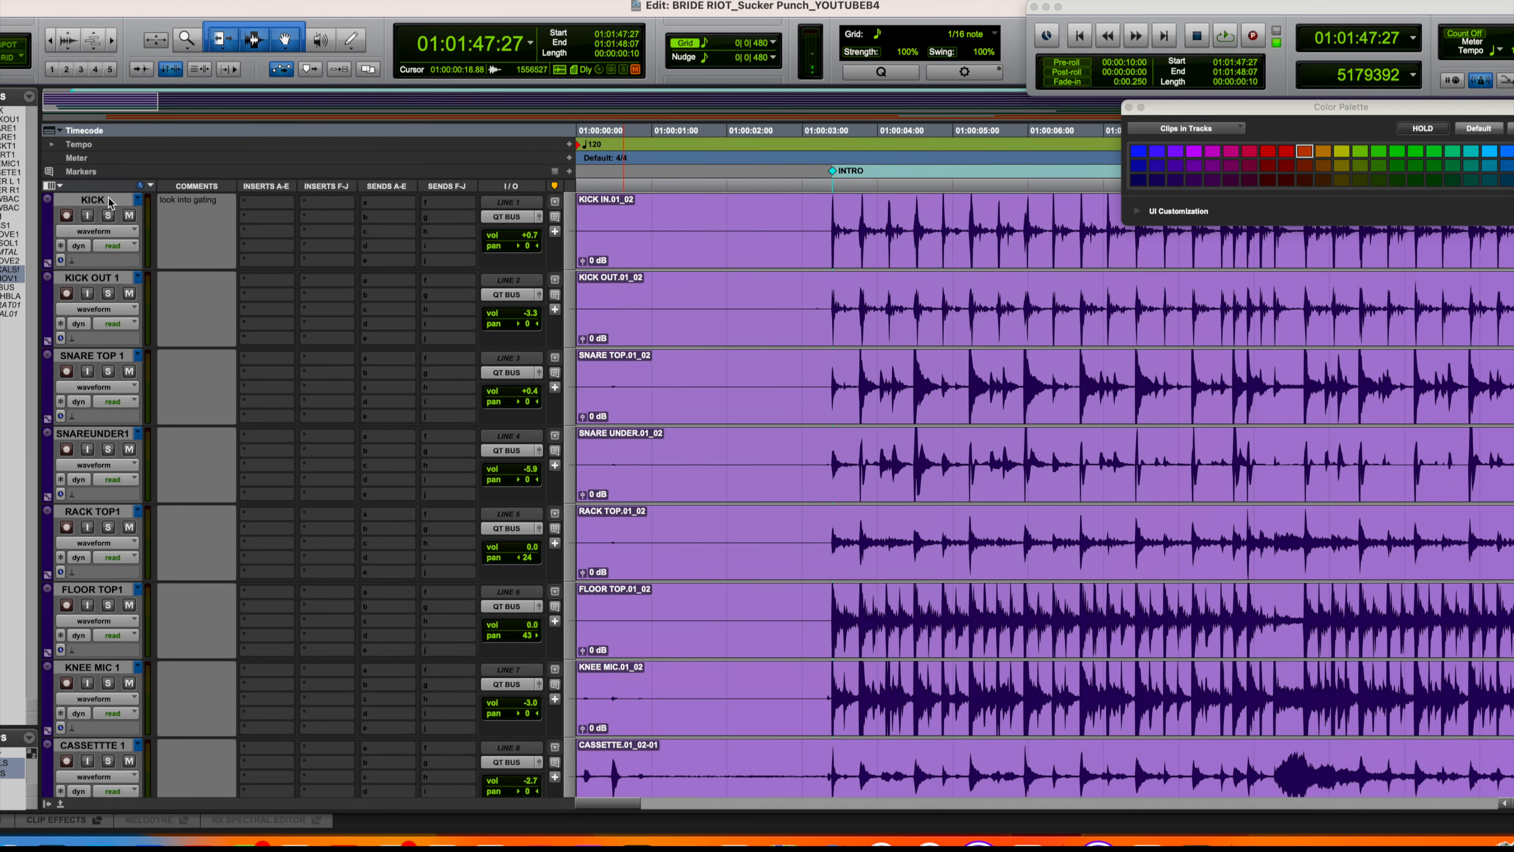
Group the drum tracks from KICK through PZM as a Mix/Edit group named ALL DRUMZ.
{"action": "left_click", "coordinate": [109, 198]}
{"action": "scroll", "coordinate": [131, 351], "scroll_direction": "down", "scroll_amount": 6}
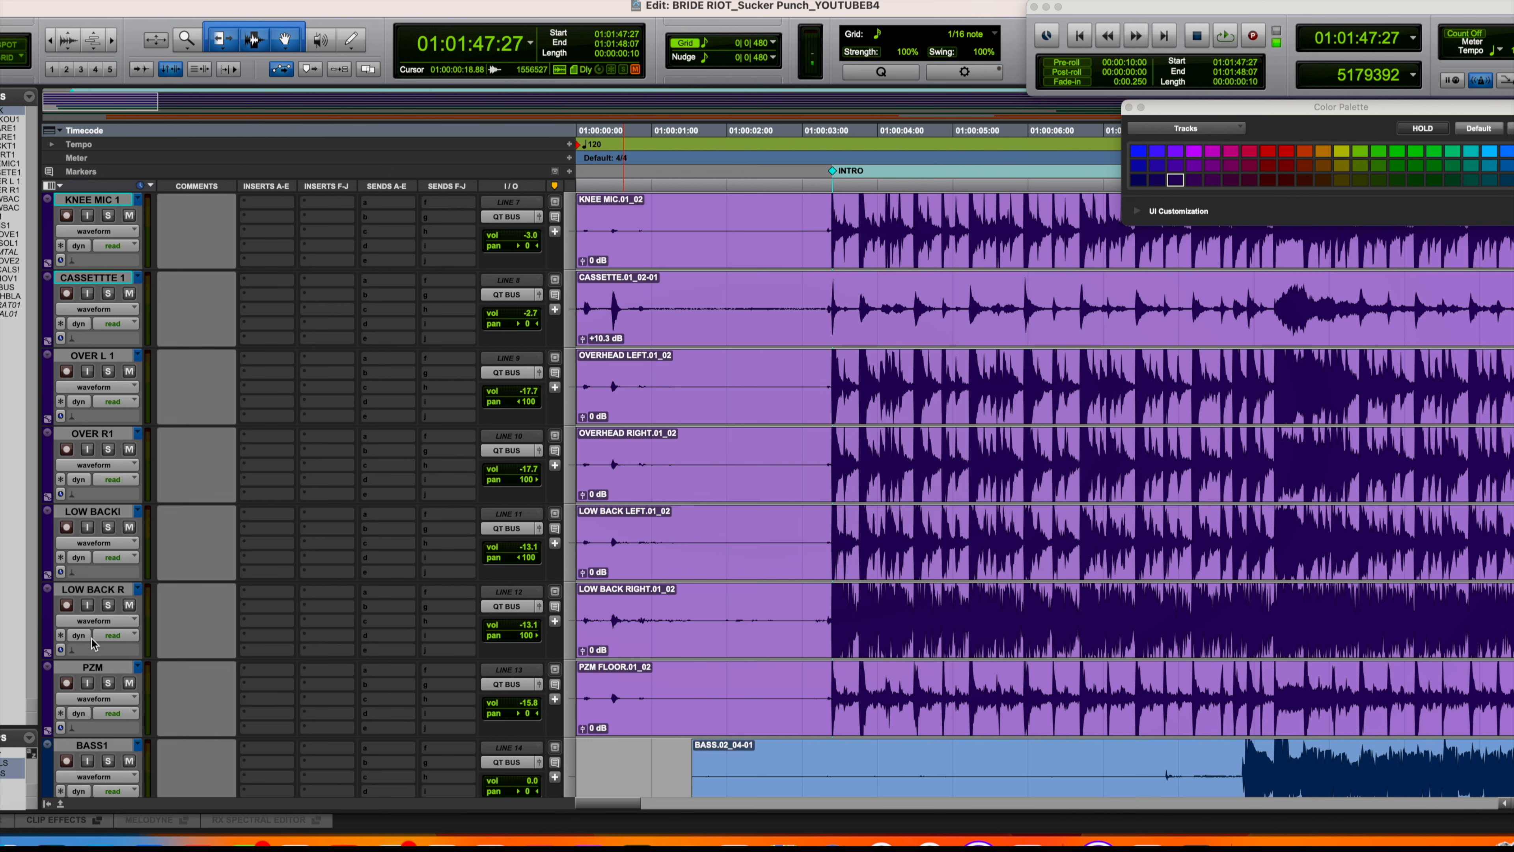
{"action": "left_click", "coordinate": [95, 666], "text": "shift"}
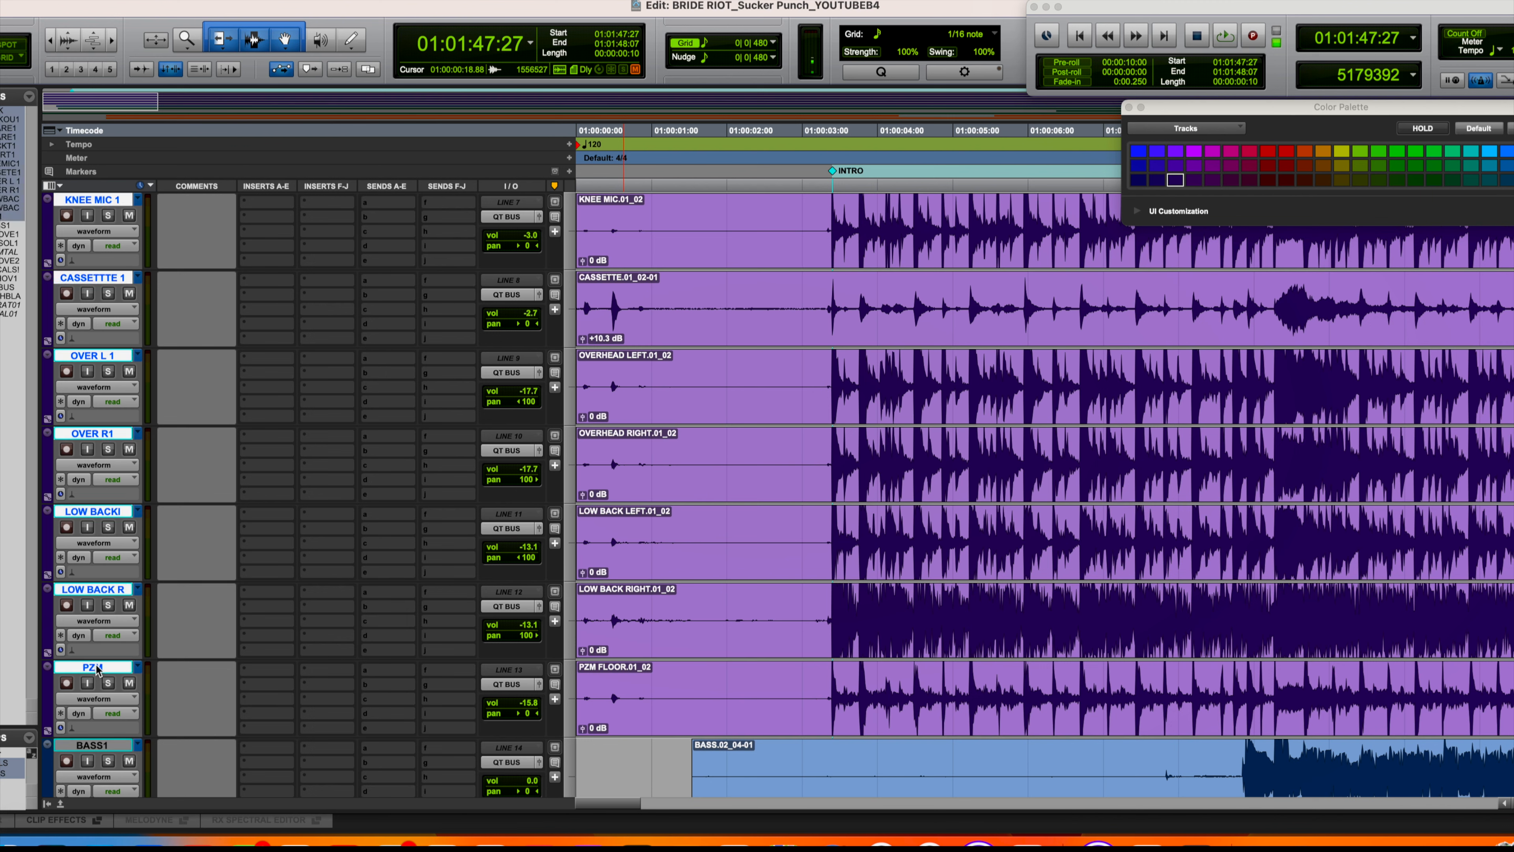
{"action": "key", "text": "super+g"}
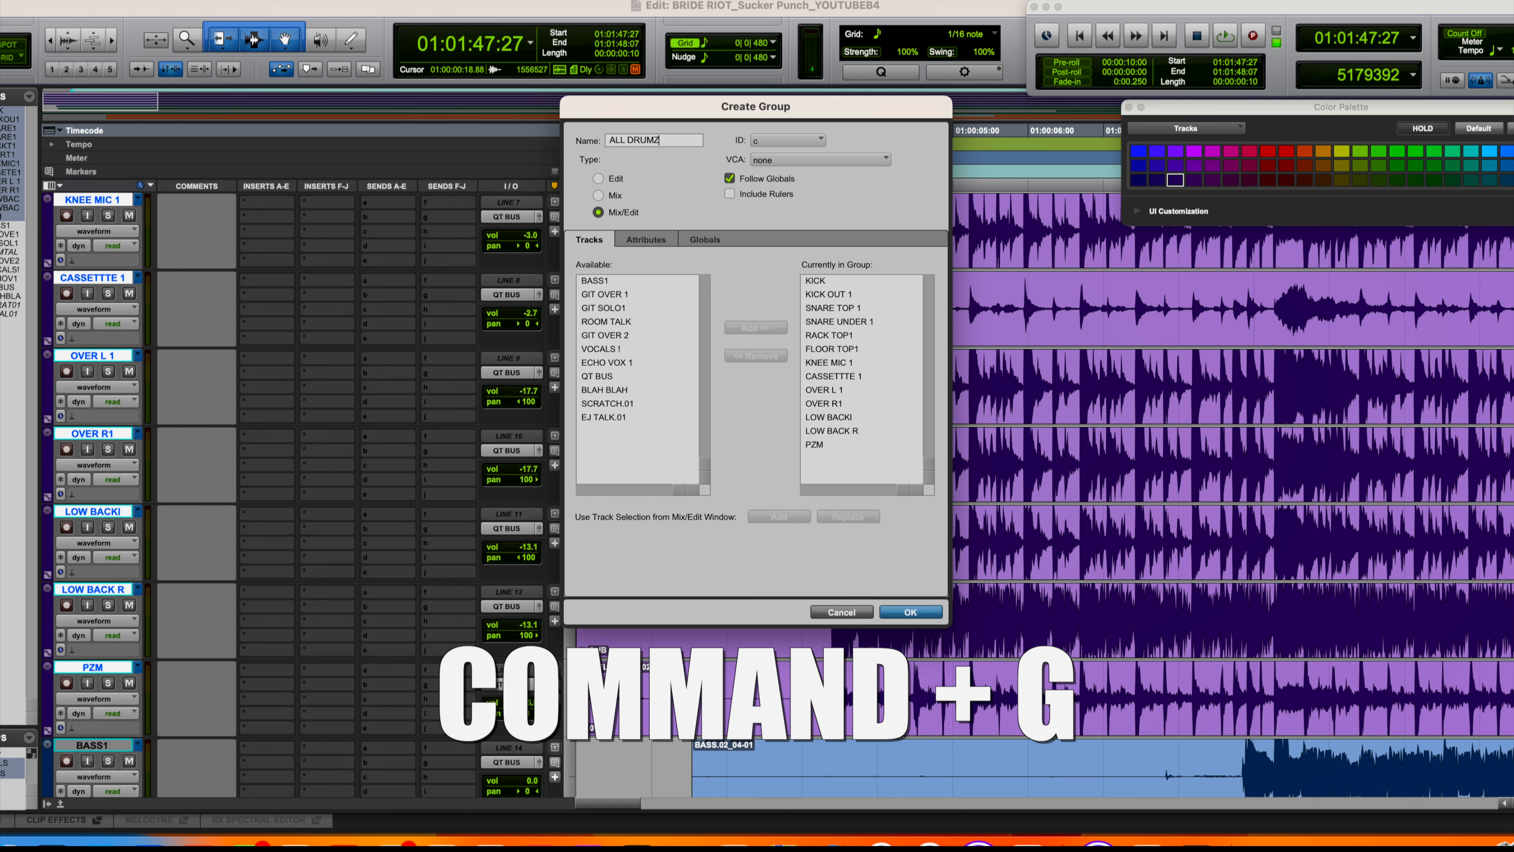
{"action": "key", "text": "Return"}
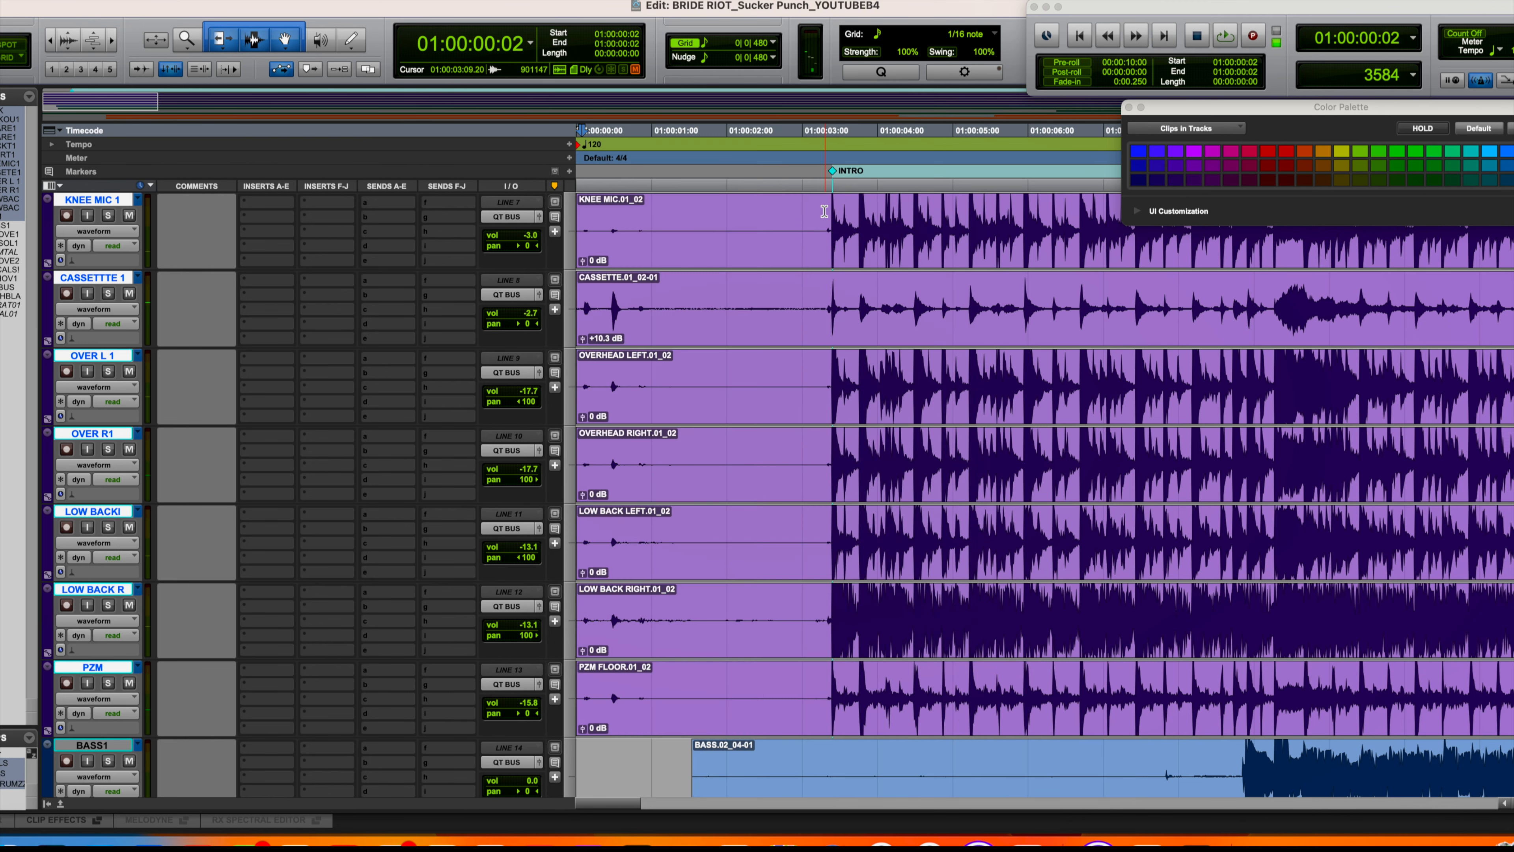
Delete the audio before the INTRO marker on all grouped drum tracks.
{"action": "left_click_drag", "start_coordinate": [824, 210], "coordinate": [485, 604]}
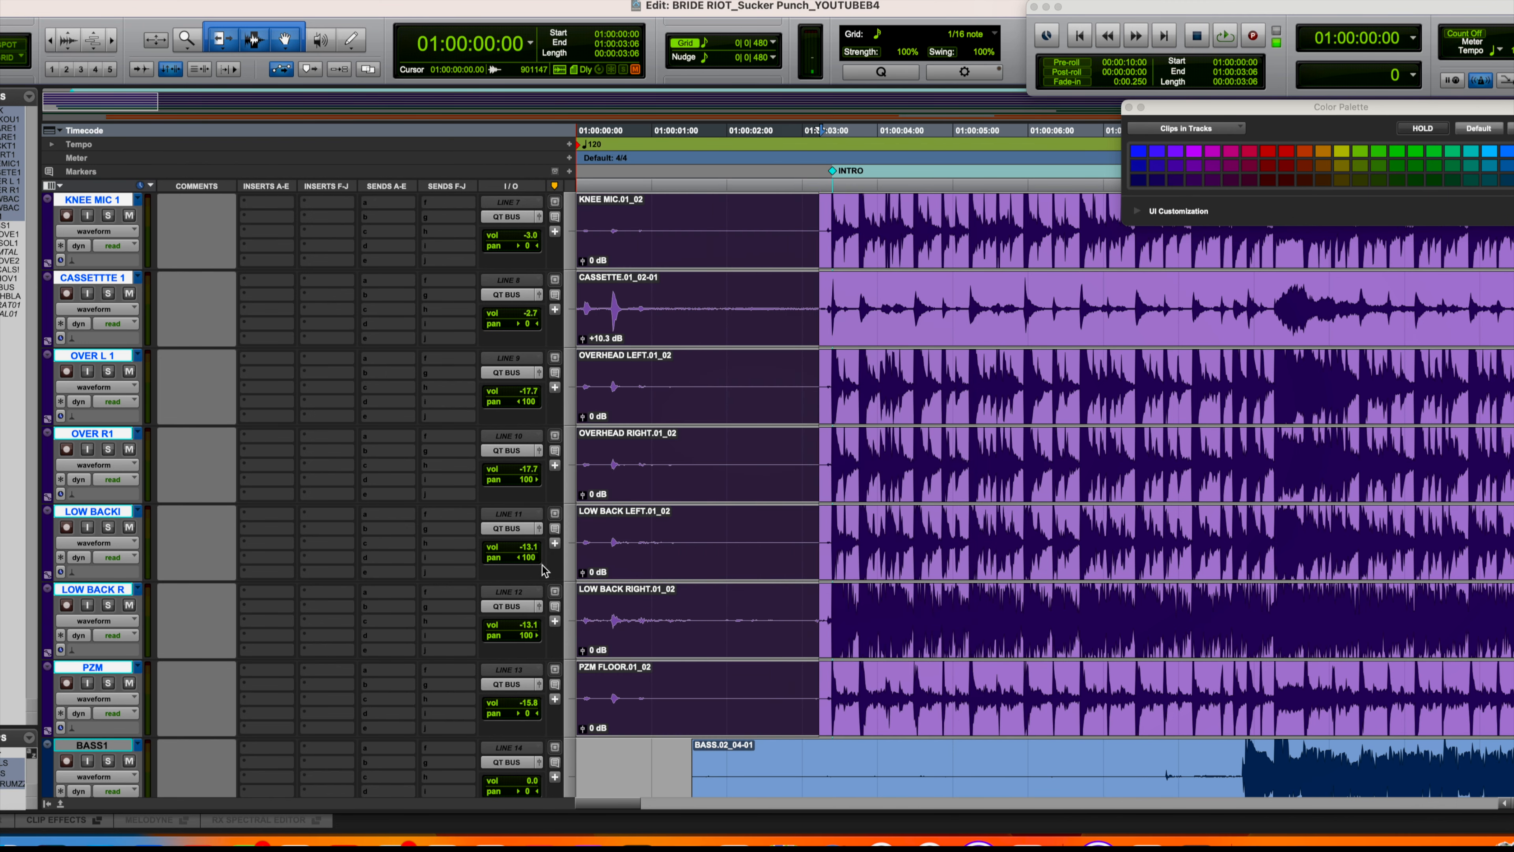
{"action": "key", "text": "Delete"}
Trim the start of the grouped drum clips to just before the INTRO marker and add a short fade-in.
{"action": "key", "text": "t"}
{"action": "key", "text": "t"}
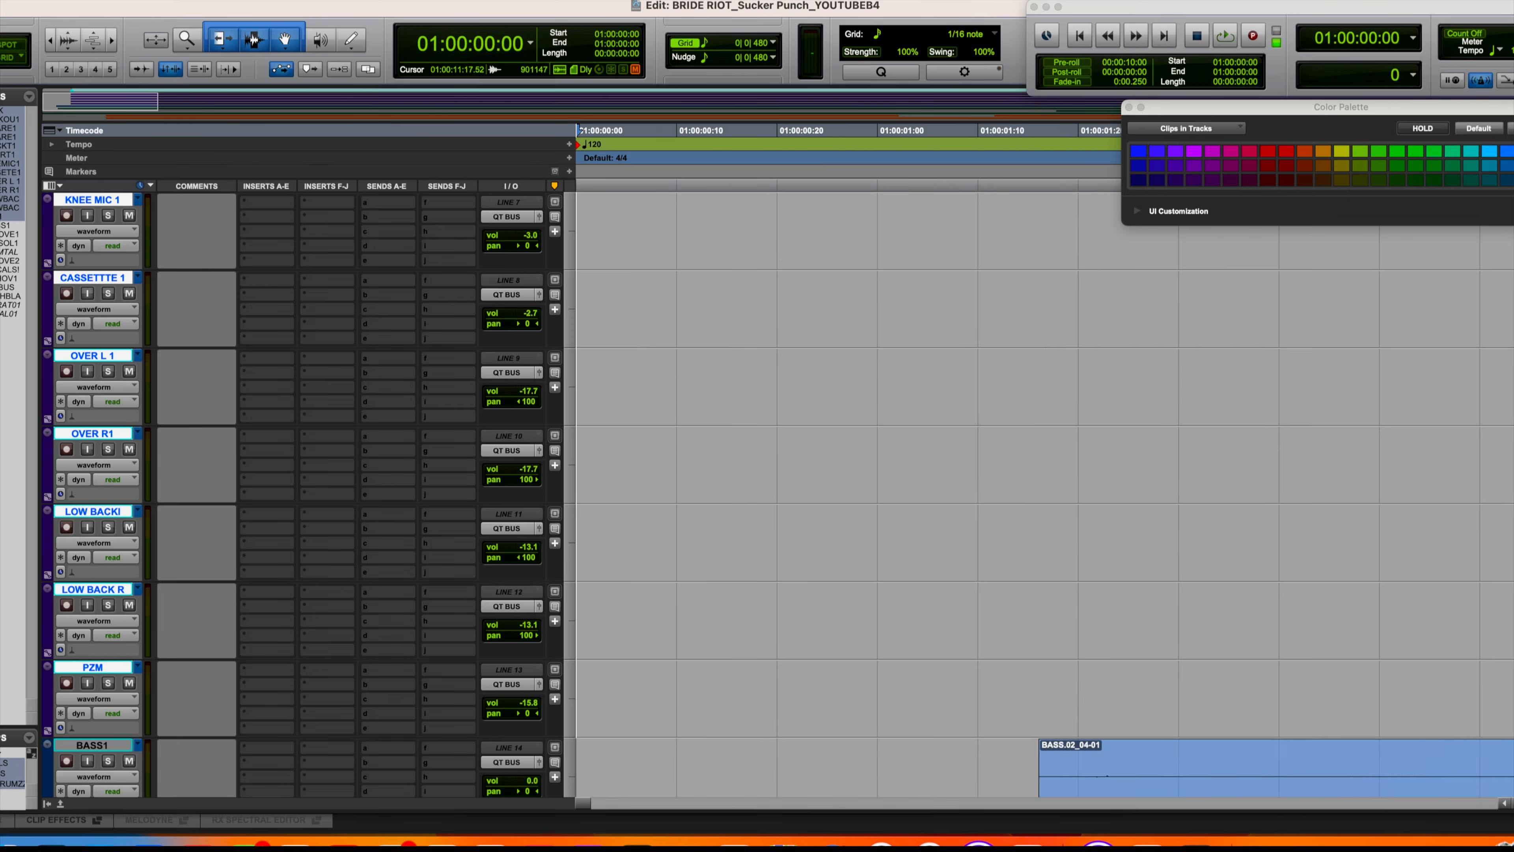
{"action": "key", "text": "t"}
{"action": "scroll", "coordinate": [1341, 597], "scroll_direction": "right", "scroll_amount": 12}
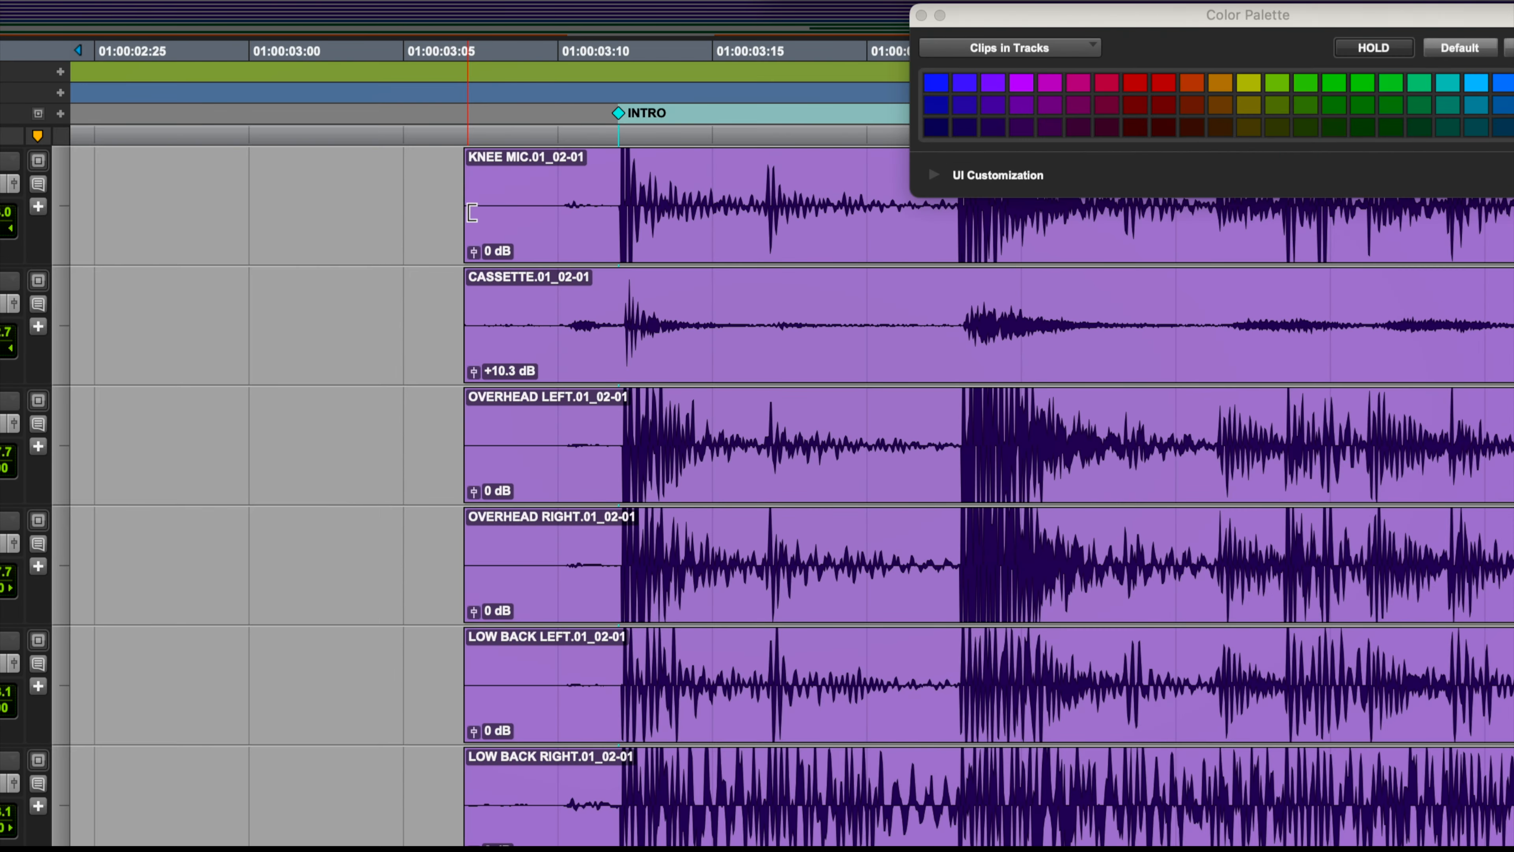
{"action": "left_click_drag", "start_coordinate": [472, 213], "coordinate": [583, 221]}
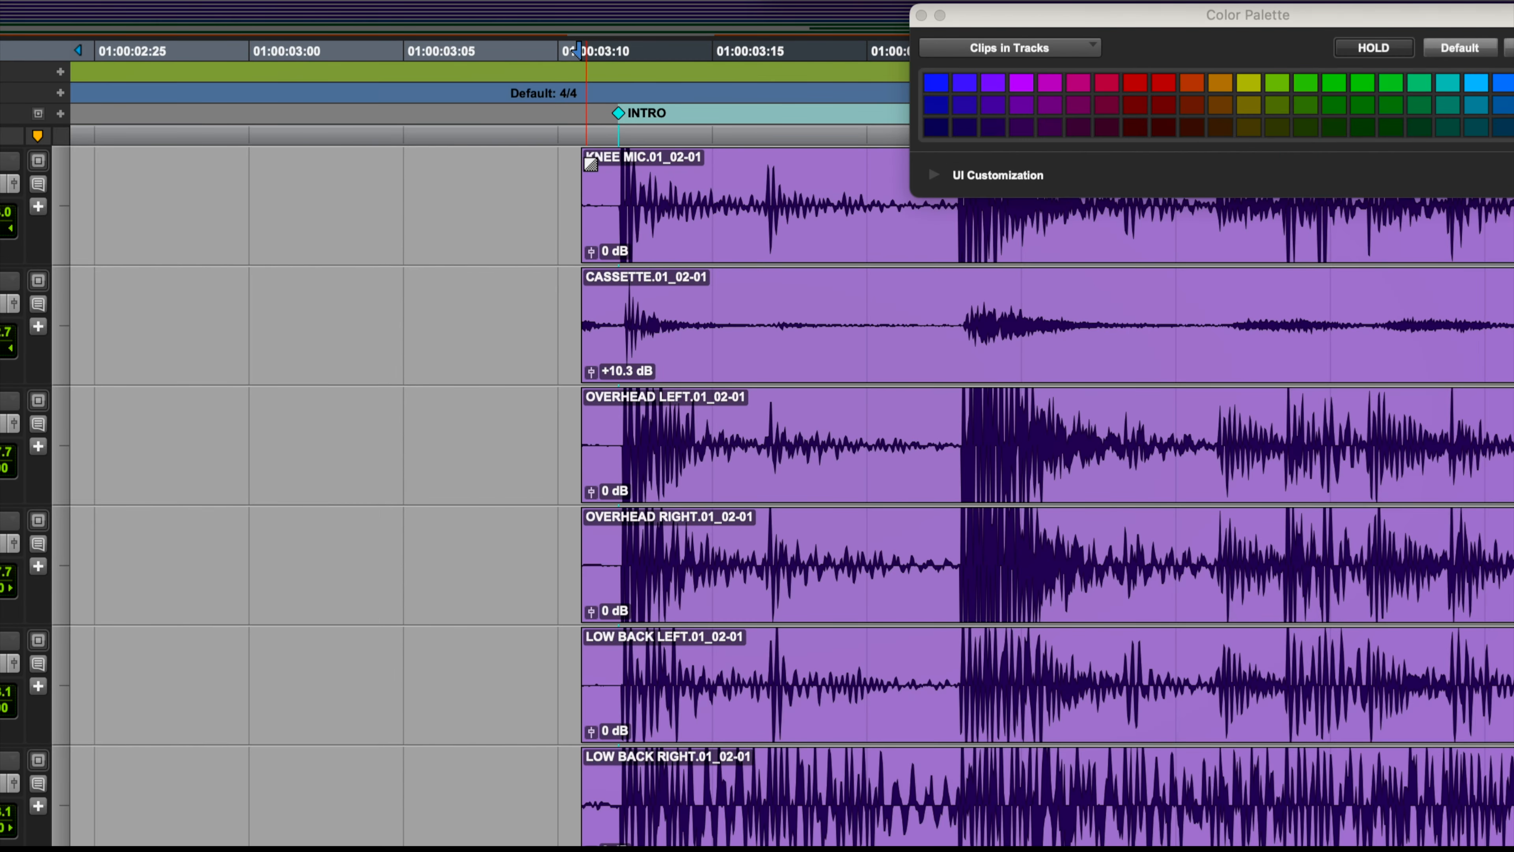
{"action": "left_click_drag", "start_coordinate": [590, 163], "coordinate": [609, 169]}
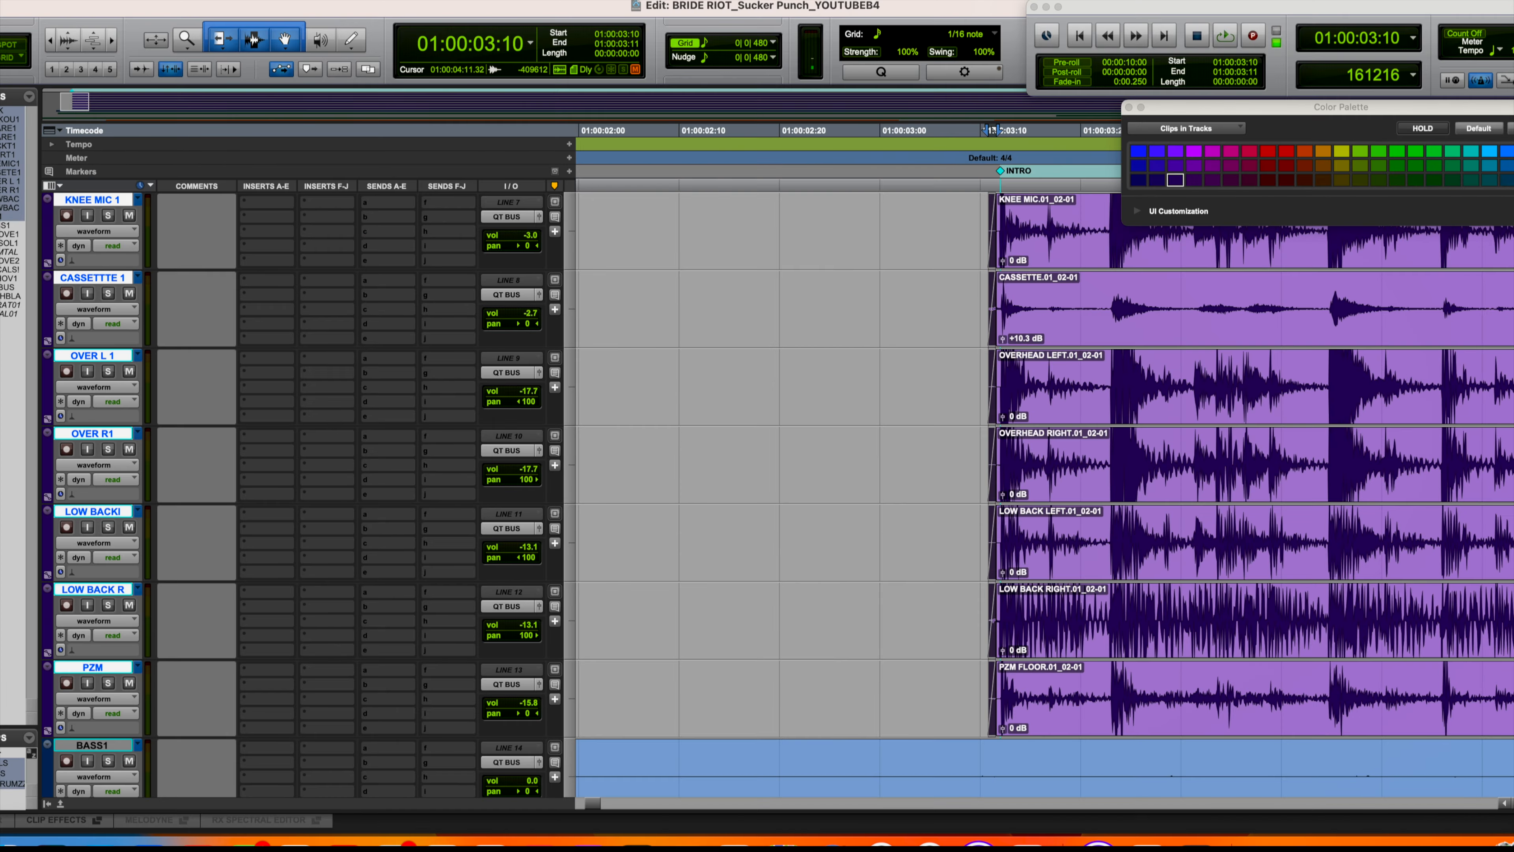
Audition the quiet VOCALS ! passage from about 01:01:37 to 01:01:47 in solo, raising the track volume to +9.0.
{"action": "scroll", "coordinate": [1315, 574], "scroll_direction": "right", "scroll_amount": 15}
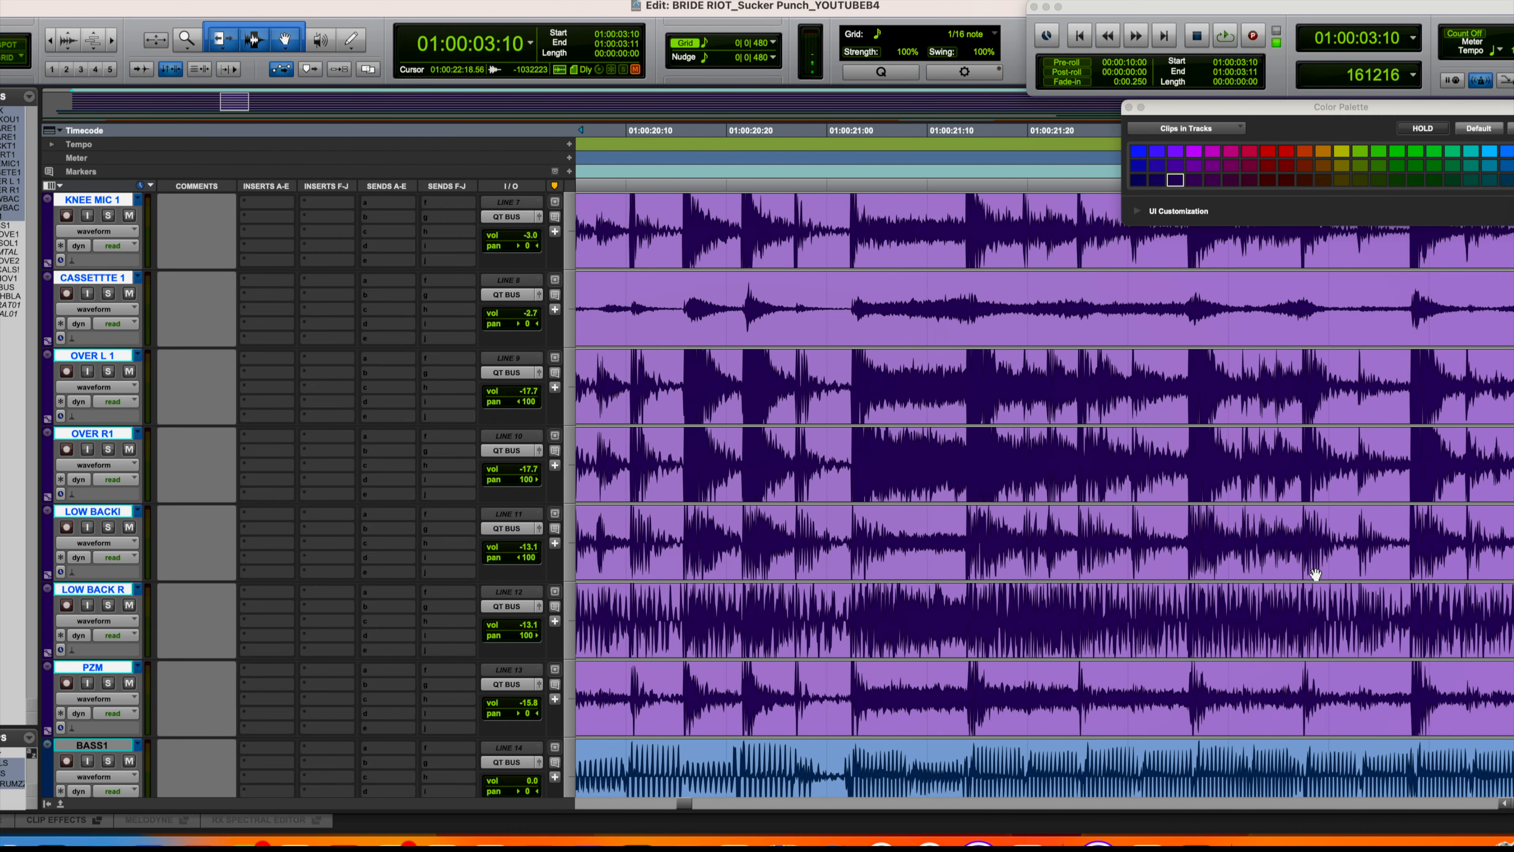
{"action": "scroll", "coordinate": [1315, 573], "scroll_direction": "right", "scroll_amount": 2}
{"action": "key", "text": "r"}
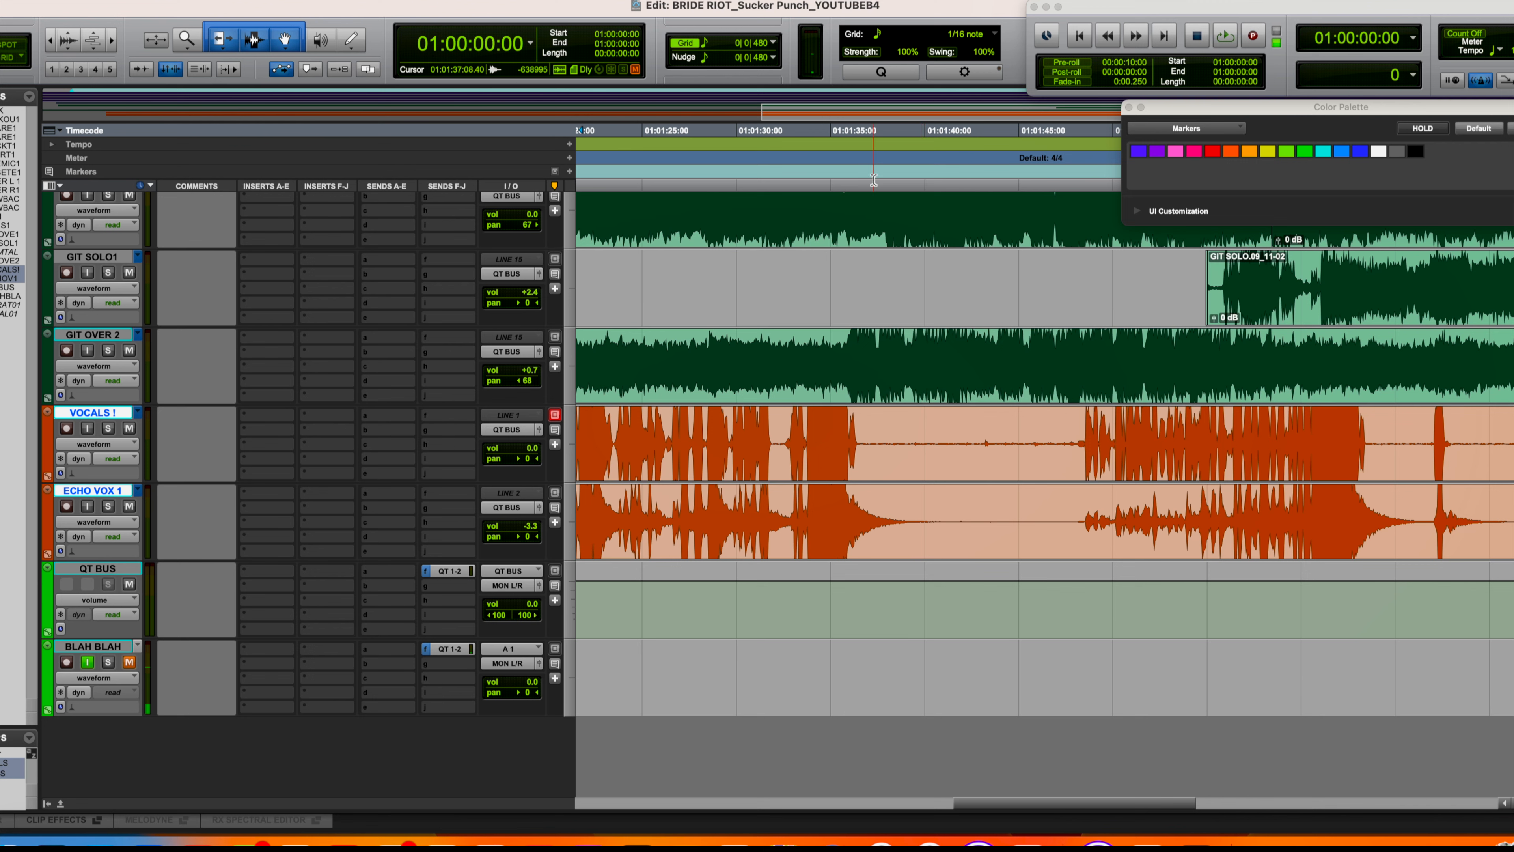
{"action": "left_click_drag", "start_coordinate": [877, 188], "coordinate": [1058, 188]}
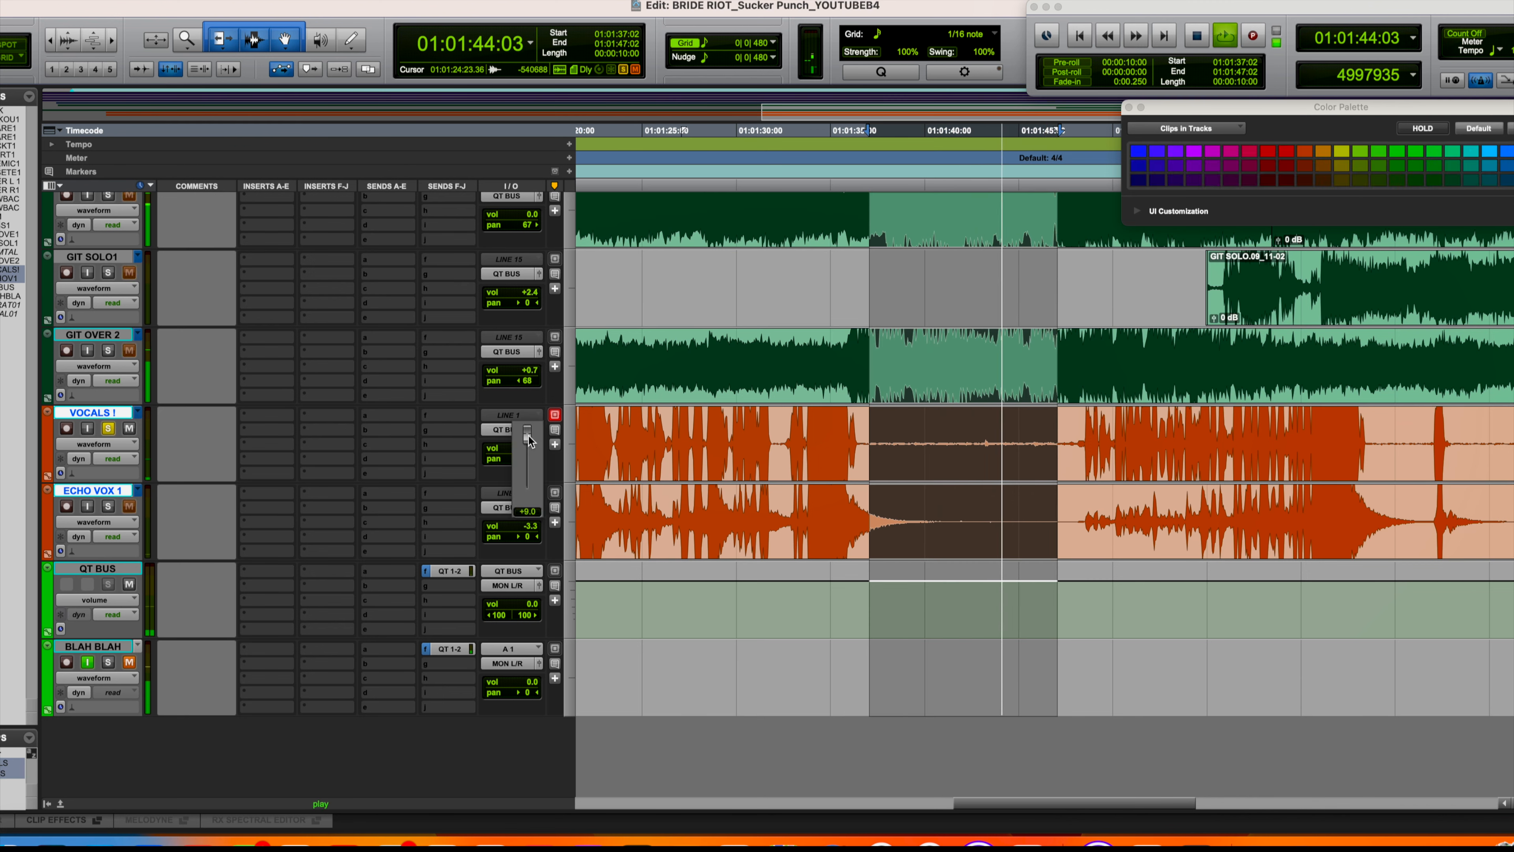
{"action": "left_click_drag", "start_coordinate": [530, 440], "coordinate": [529, 441]}
{"action": "key", "text": "space"}
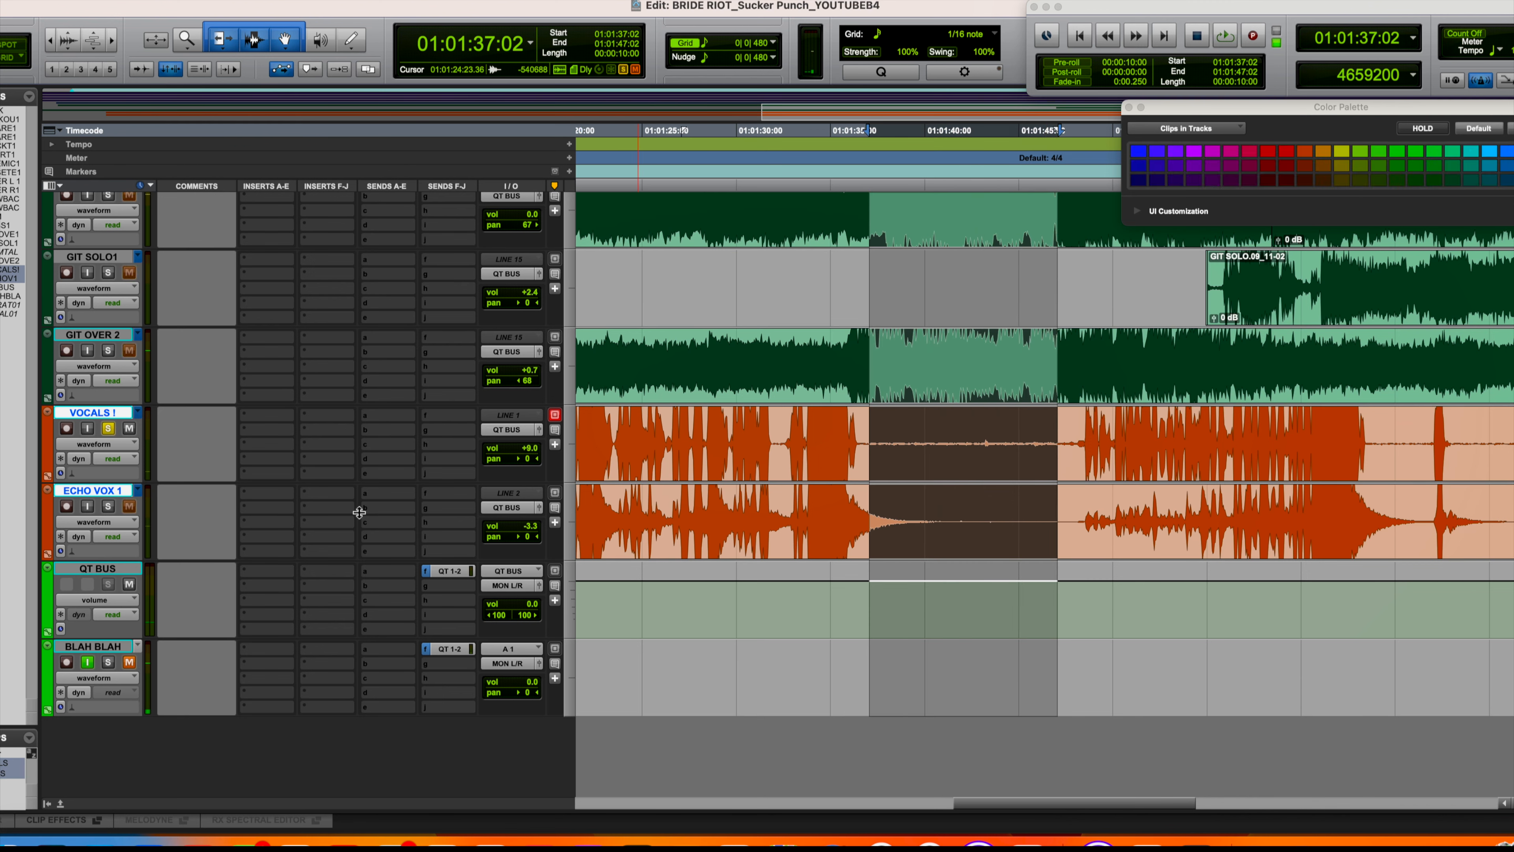
Unsolo VOCALS ! and delete its quiet section between the two sung passages, from about 01:01:37 to 01:01:48.
{"action": "left_click", "coordinate": [109, 429]}
{"action": "left_click_drag", "start_coordinate": [868, 478], "coordinate": [1074, 465]}
{"action": "key", "text": "Delete"}
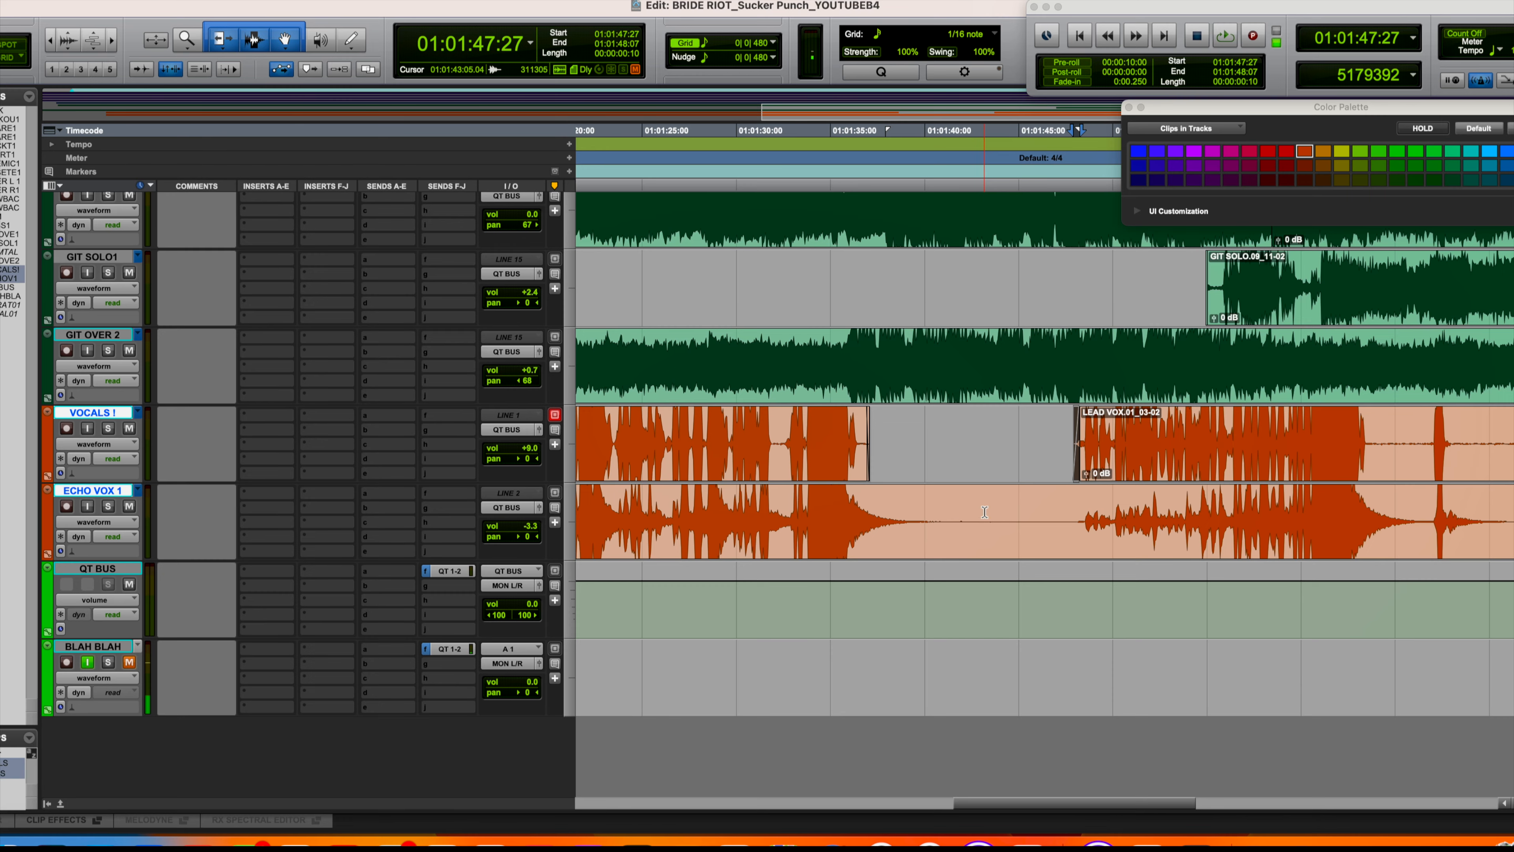
Create an aux track named OVER SUM above the overheads and route the OVER L 1 output to it.
{"action": "scroll", "coordinate": [985, 512], "scroll_direction": "up", "scroll_amount": 10}
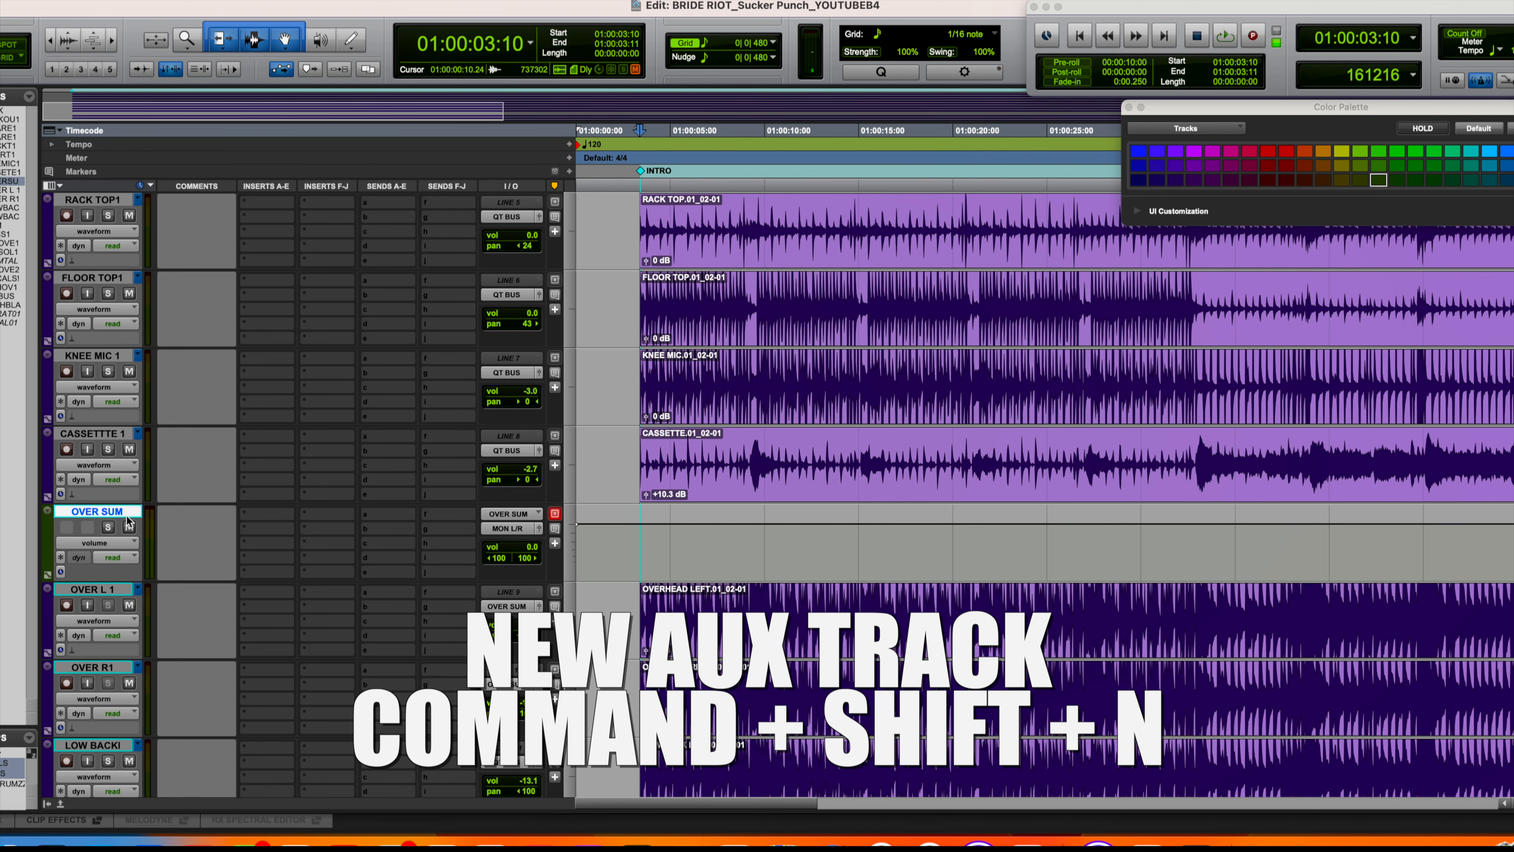
Open the commit options for the OVER SUM aux track.
{"action": "left_click", "coordinate": [113, 512], "text": "ctrl"}
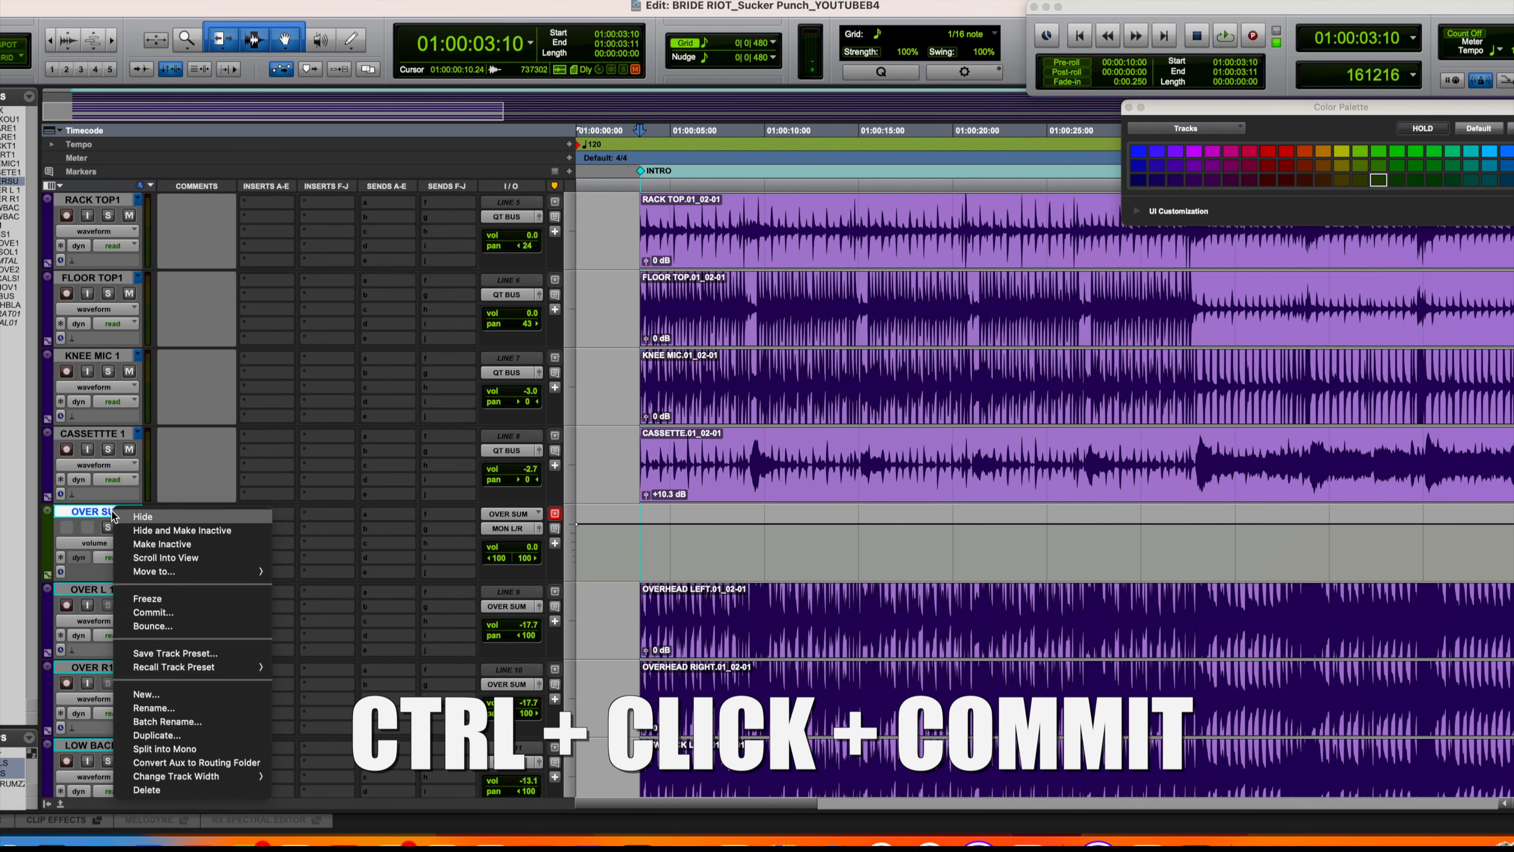
{"action": "left_click", "coordinate": [174, 612]}
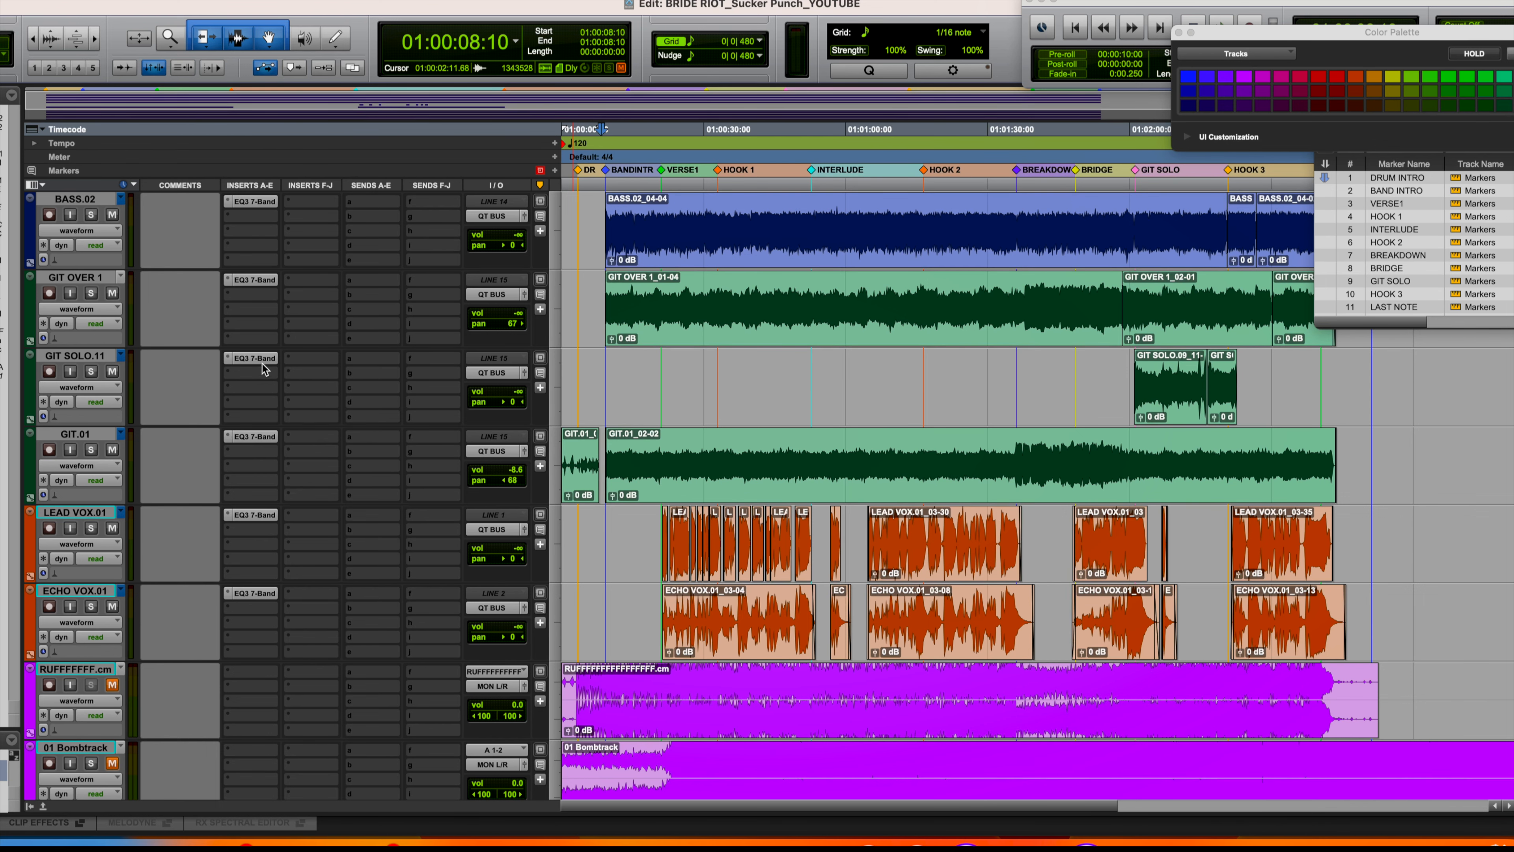
Select the tracks from KICK IN 2 to ECHO VOX.01 and add a plug-in to the same insert slot on all of them.
{"action": "scroll", "coordinate": [136, 420], "scroll_direction": "up", "scroll_amount": 15}
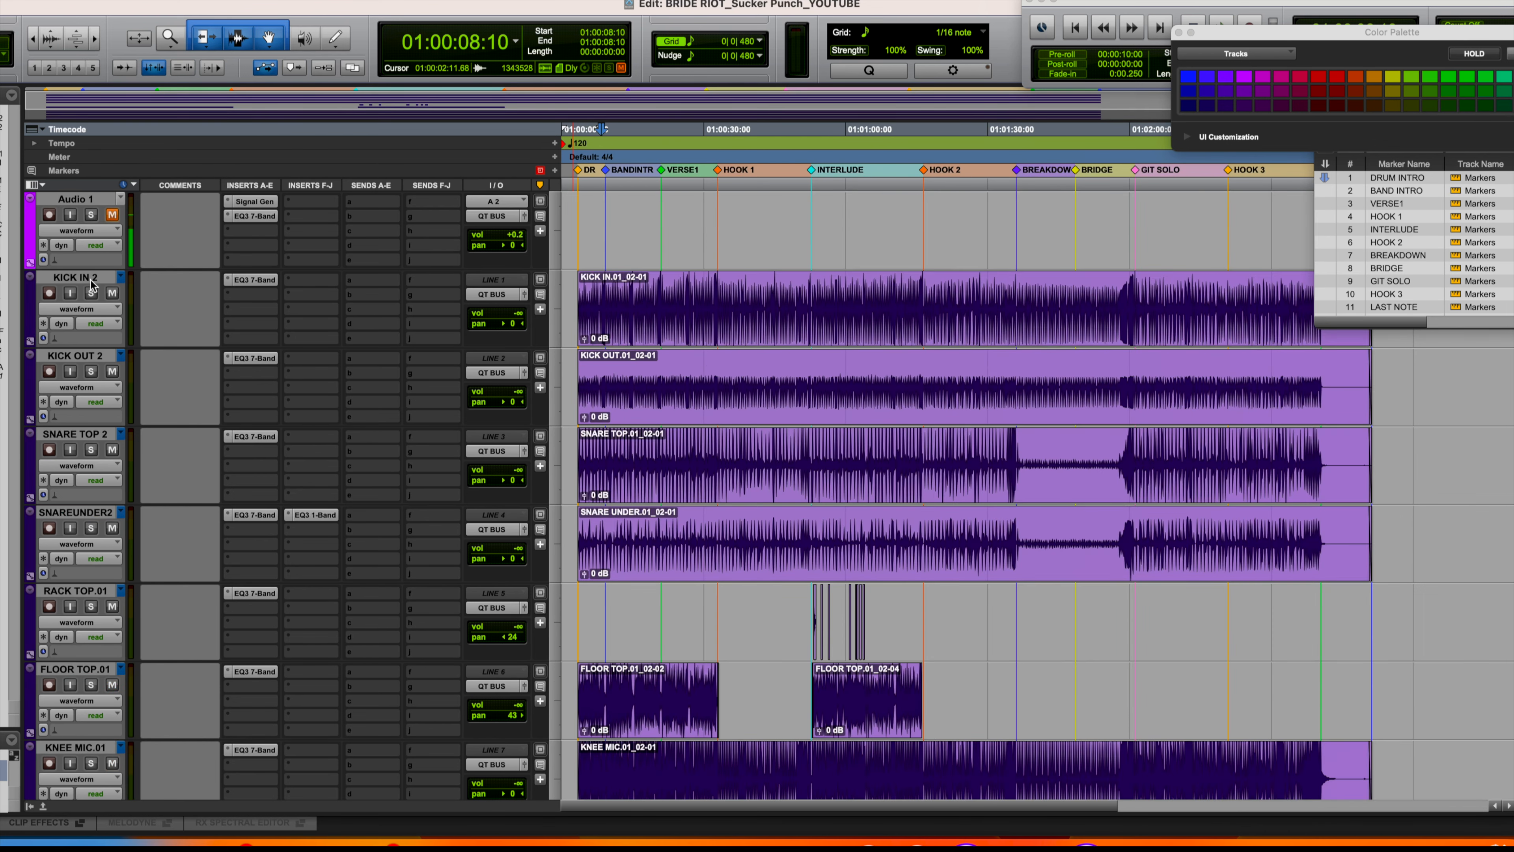
{"action": "scroll", "coordinate": [91, 285], "scroll_direction": "down", "scroll_amount": 10}
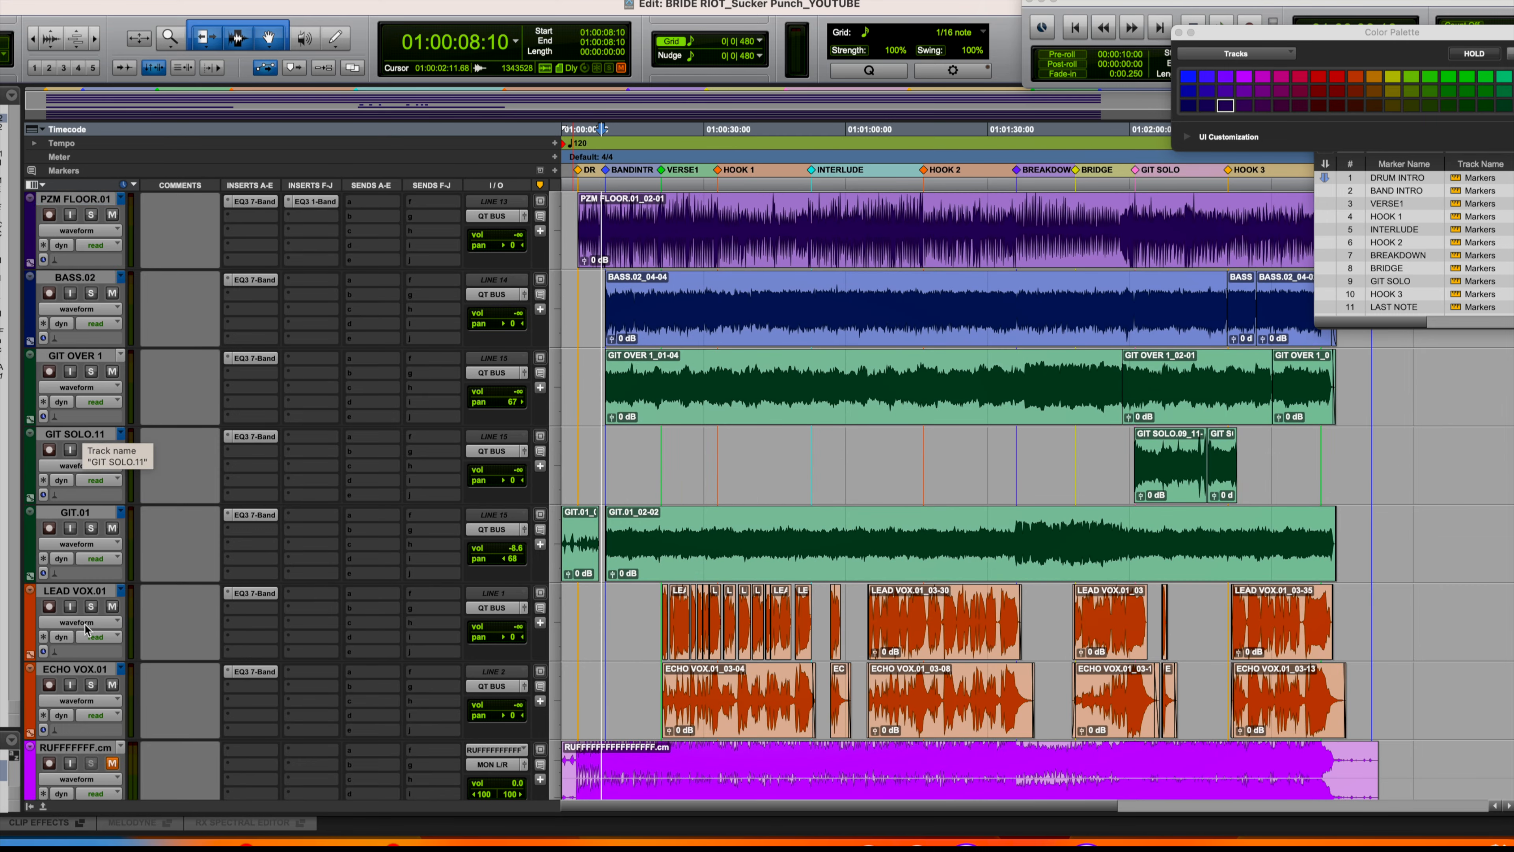
{"action": "left_click", "coordinate": [83, 669], "text": "shift"}
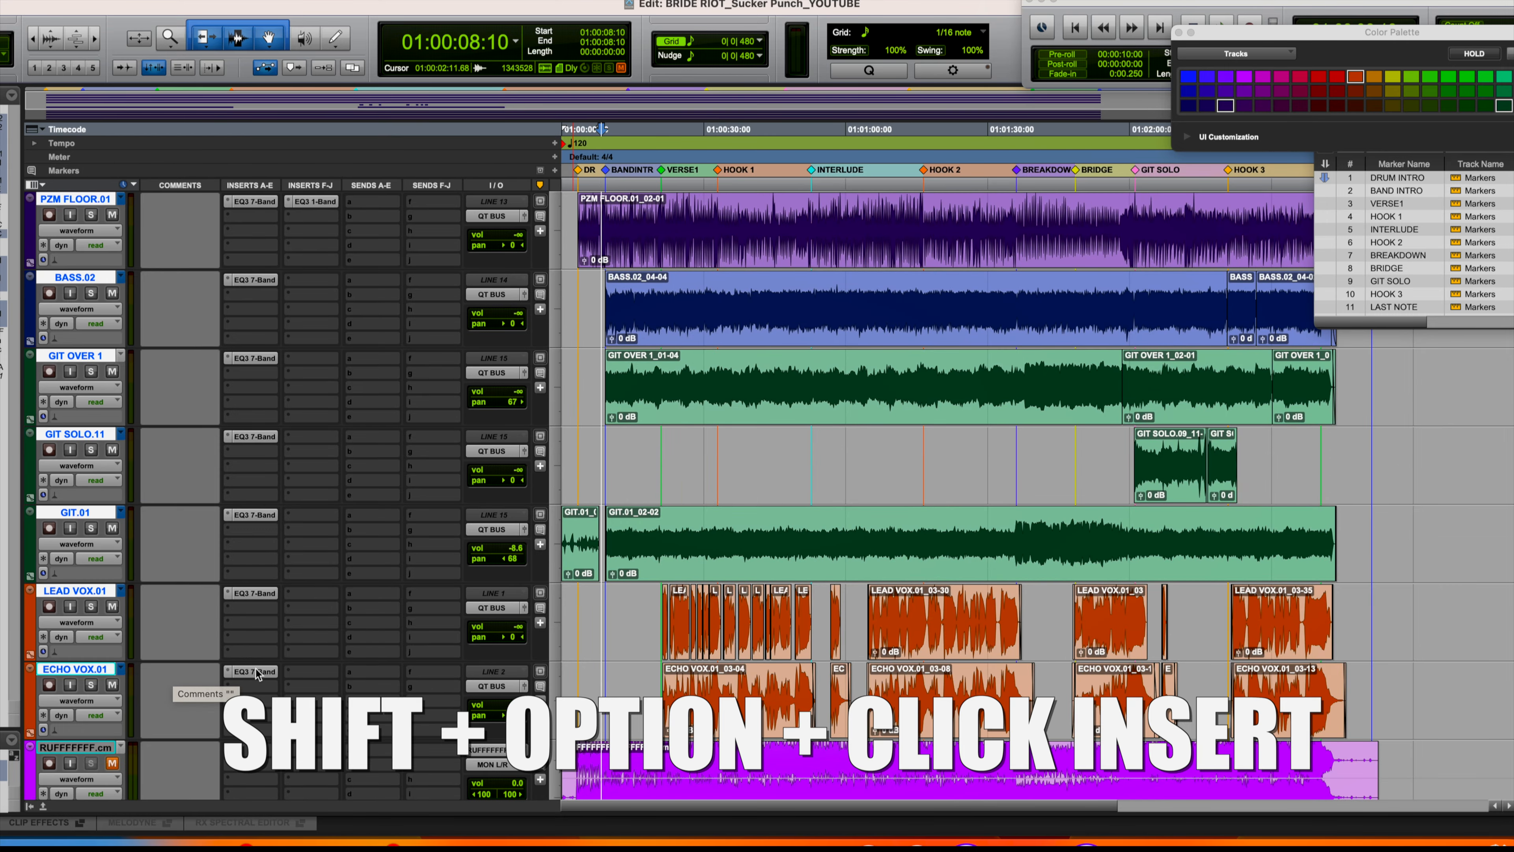
{"action": "left_click", "coordinate": [257, 686], "text": "alt+shift"}
{"action": "left_click", "coordinate": [641, 338]}
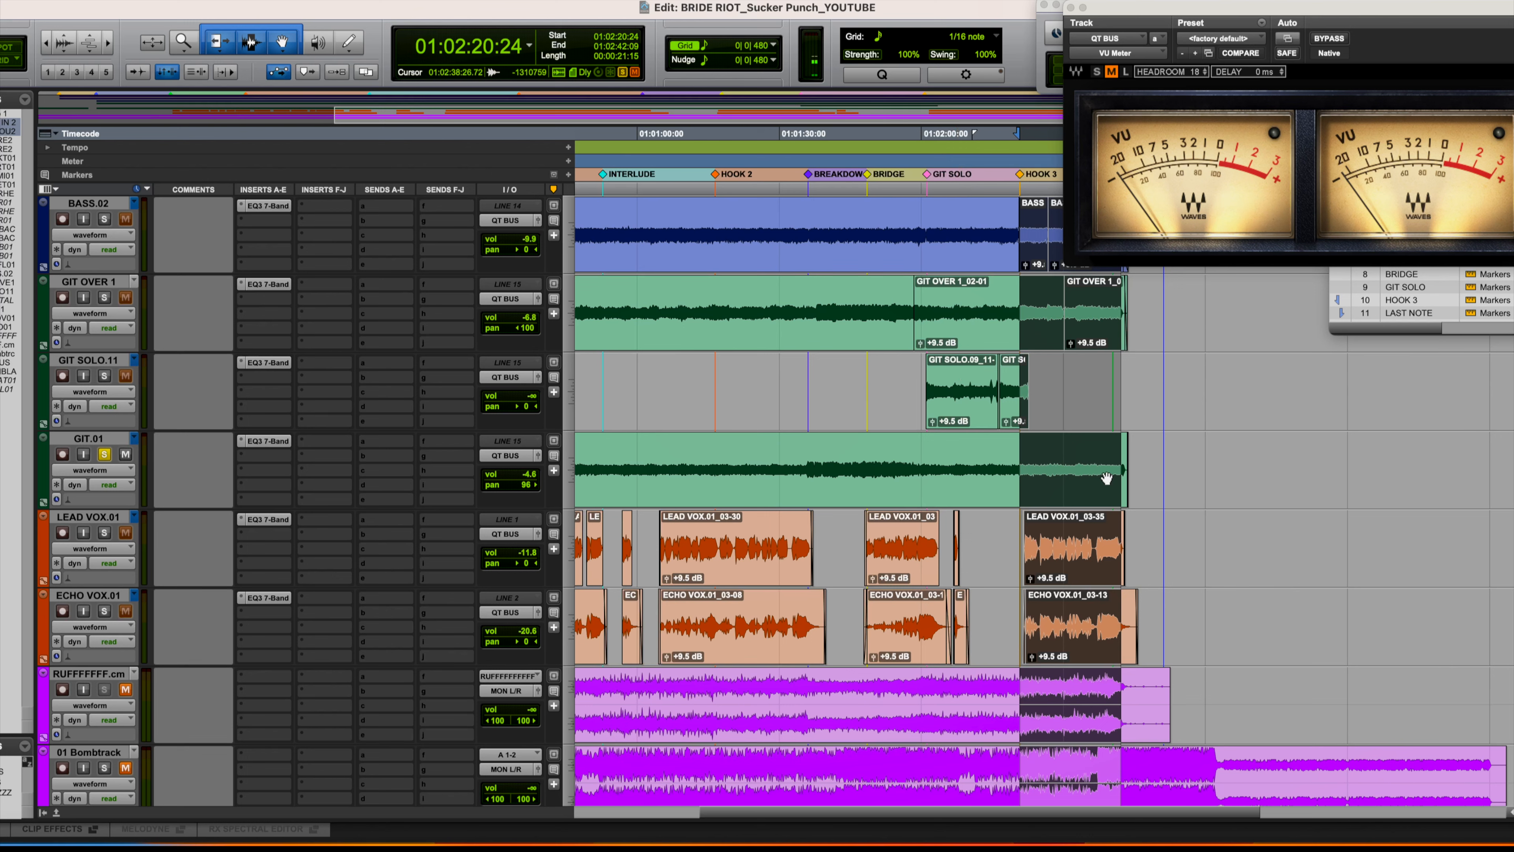
Enable the high-pass filter in GIT.01's EQ3 7-Band, sweep it up to about 698 Hz, and settle it at 129.2 Hz.
{"action": "left_click", "coordinate": [265, 442]}
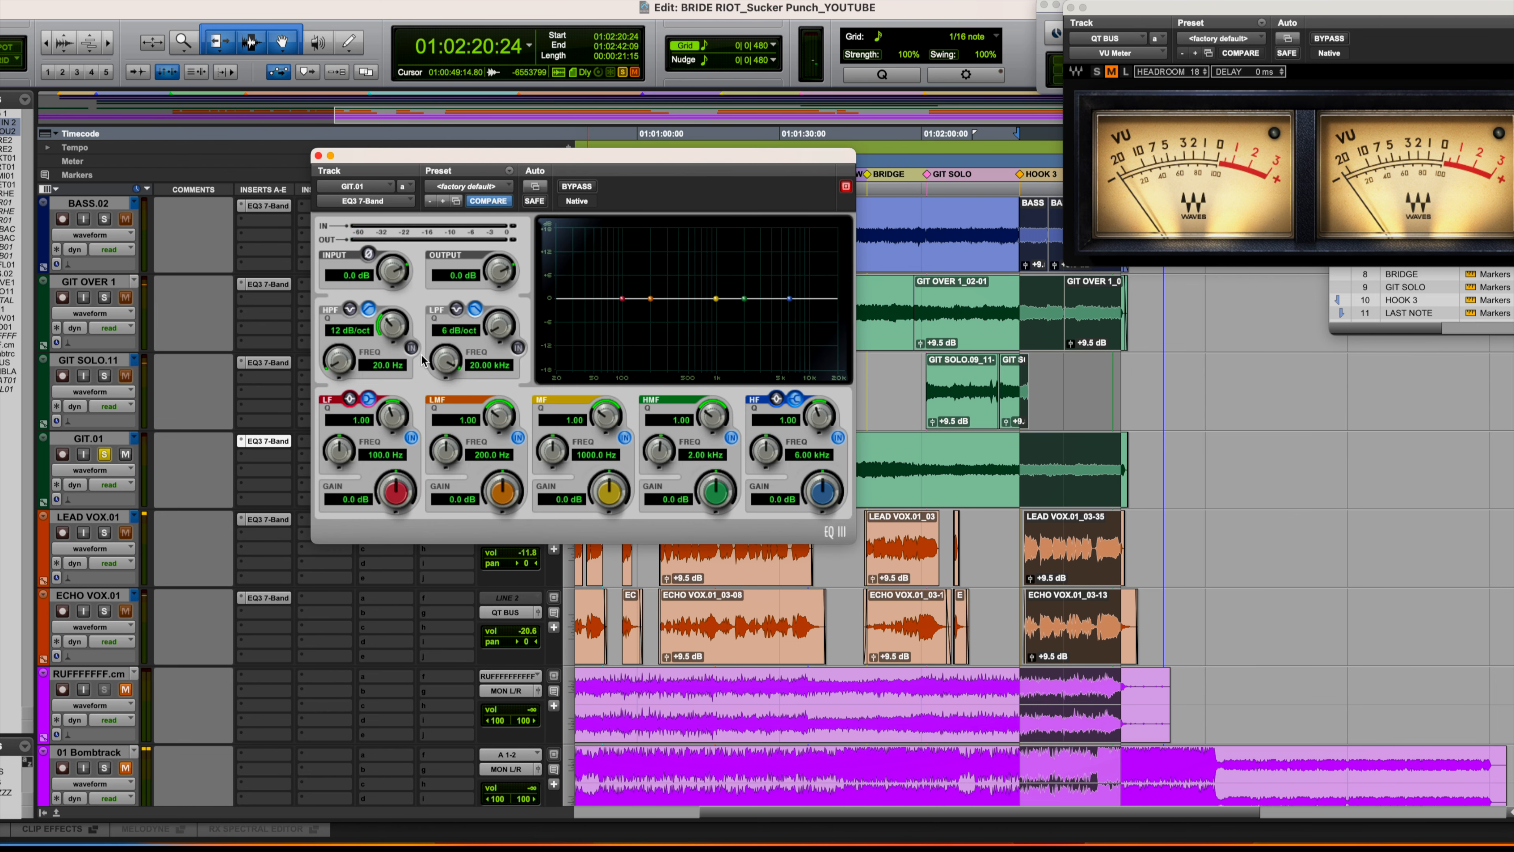
{"action": "left_click", "coordinate": [411, 347]}
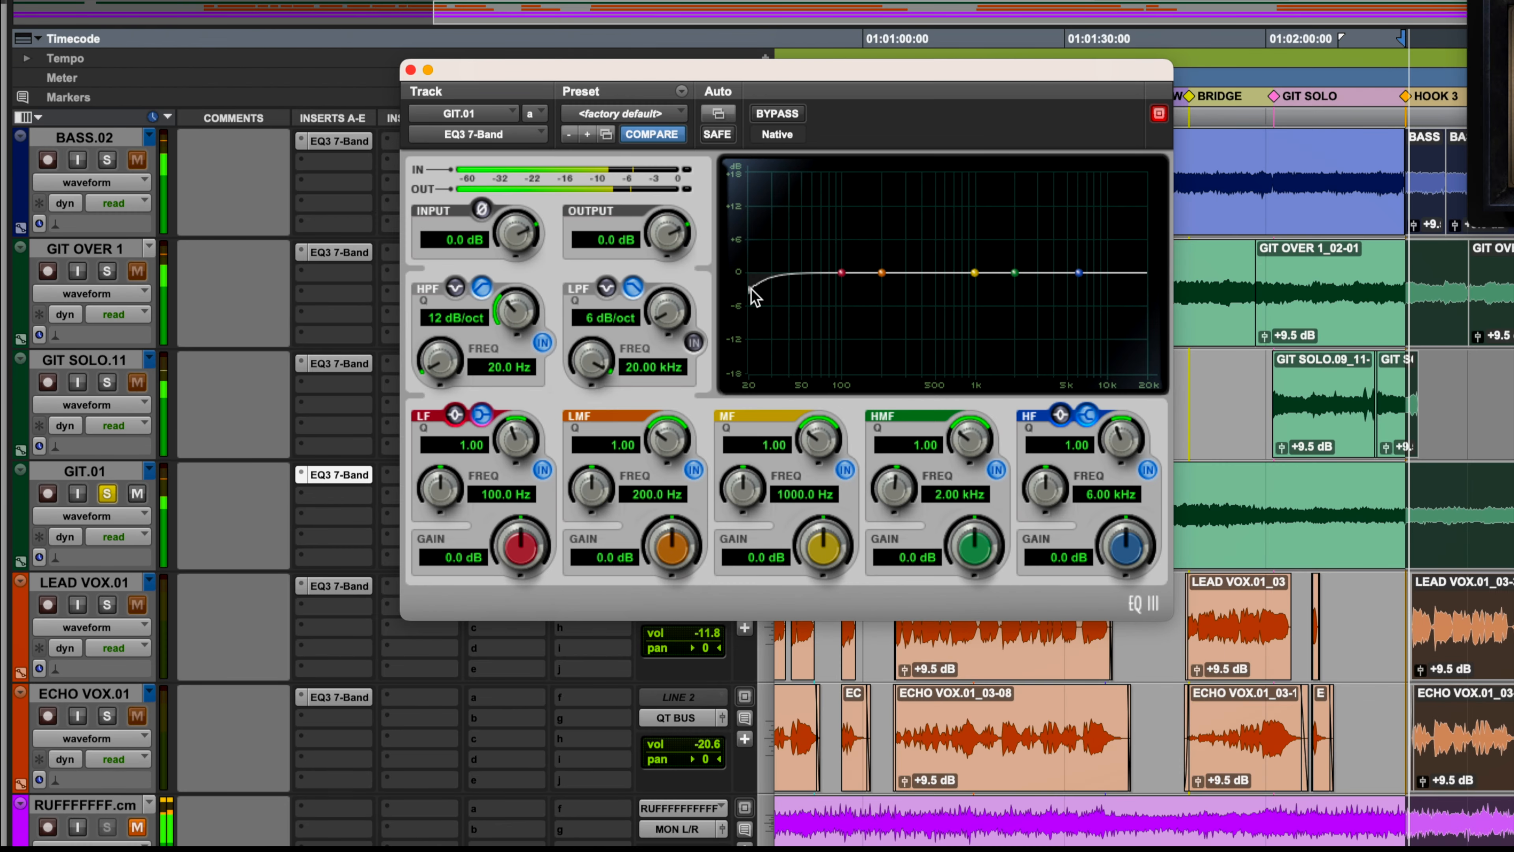
{"action": "left_click_drag", "start_coordinate": [557, 314], "coordinate": [615, 311]}
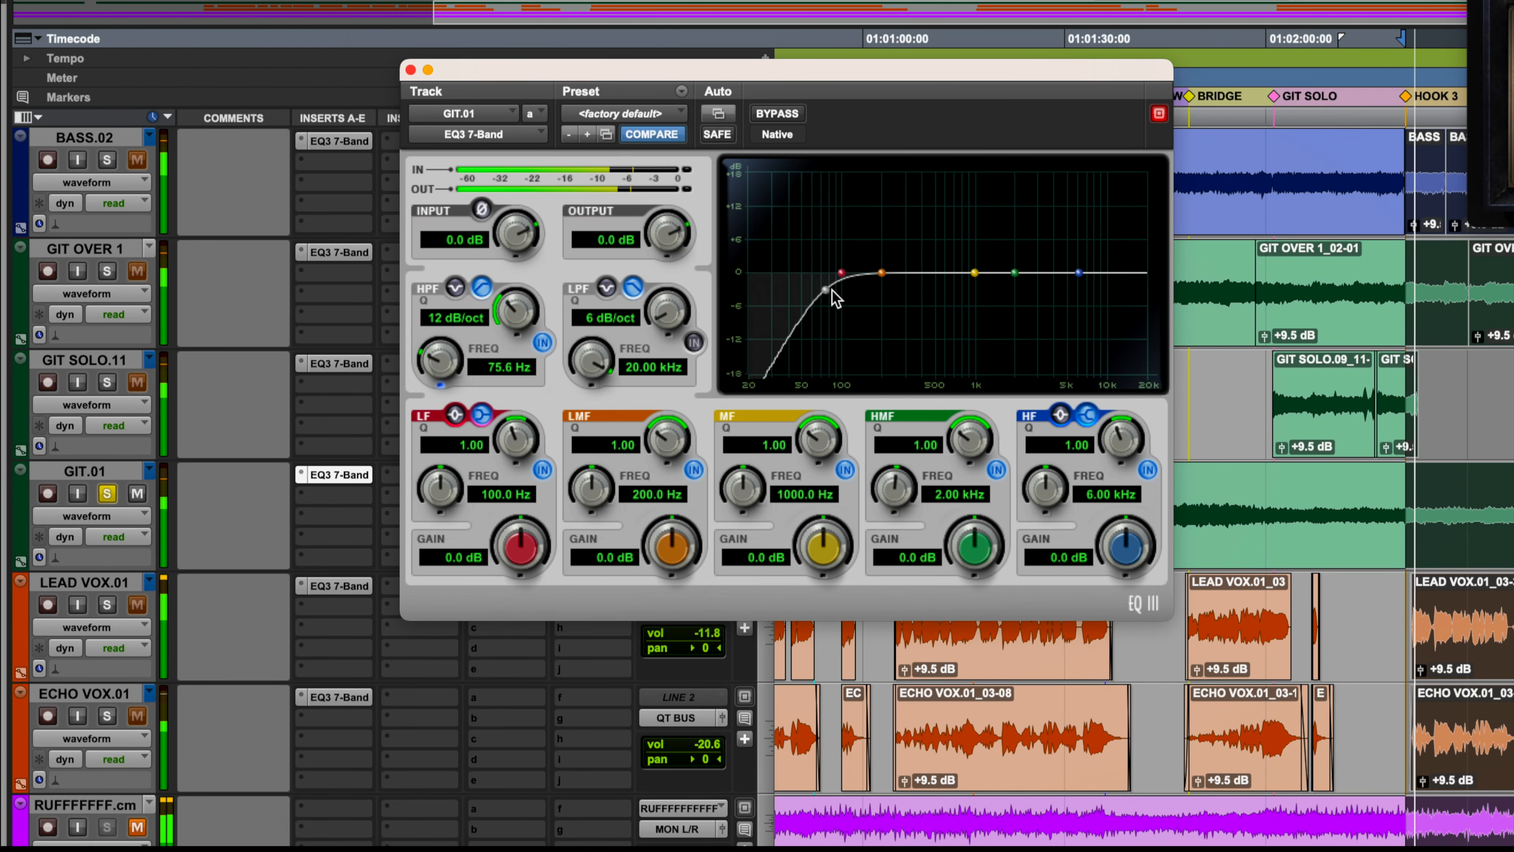
{"action": "left_click_drag", "start_coordinate": [832, 290], "coordinate": [955, 291]}
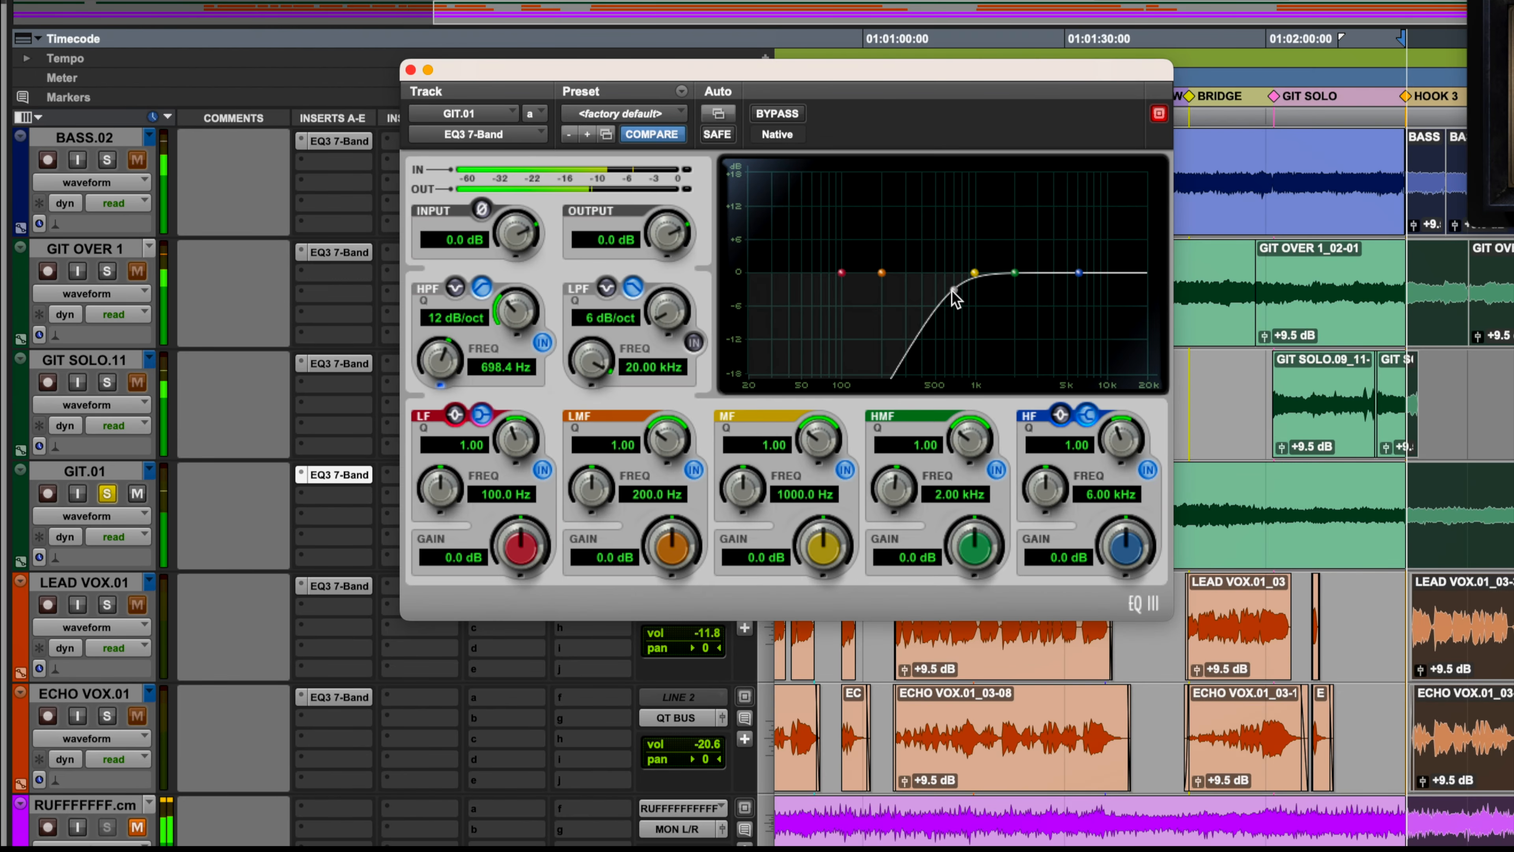
{"action": "left_click_drag", "start_coordinate": [954, 291], "coordinate": [856, 290]}
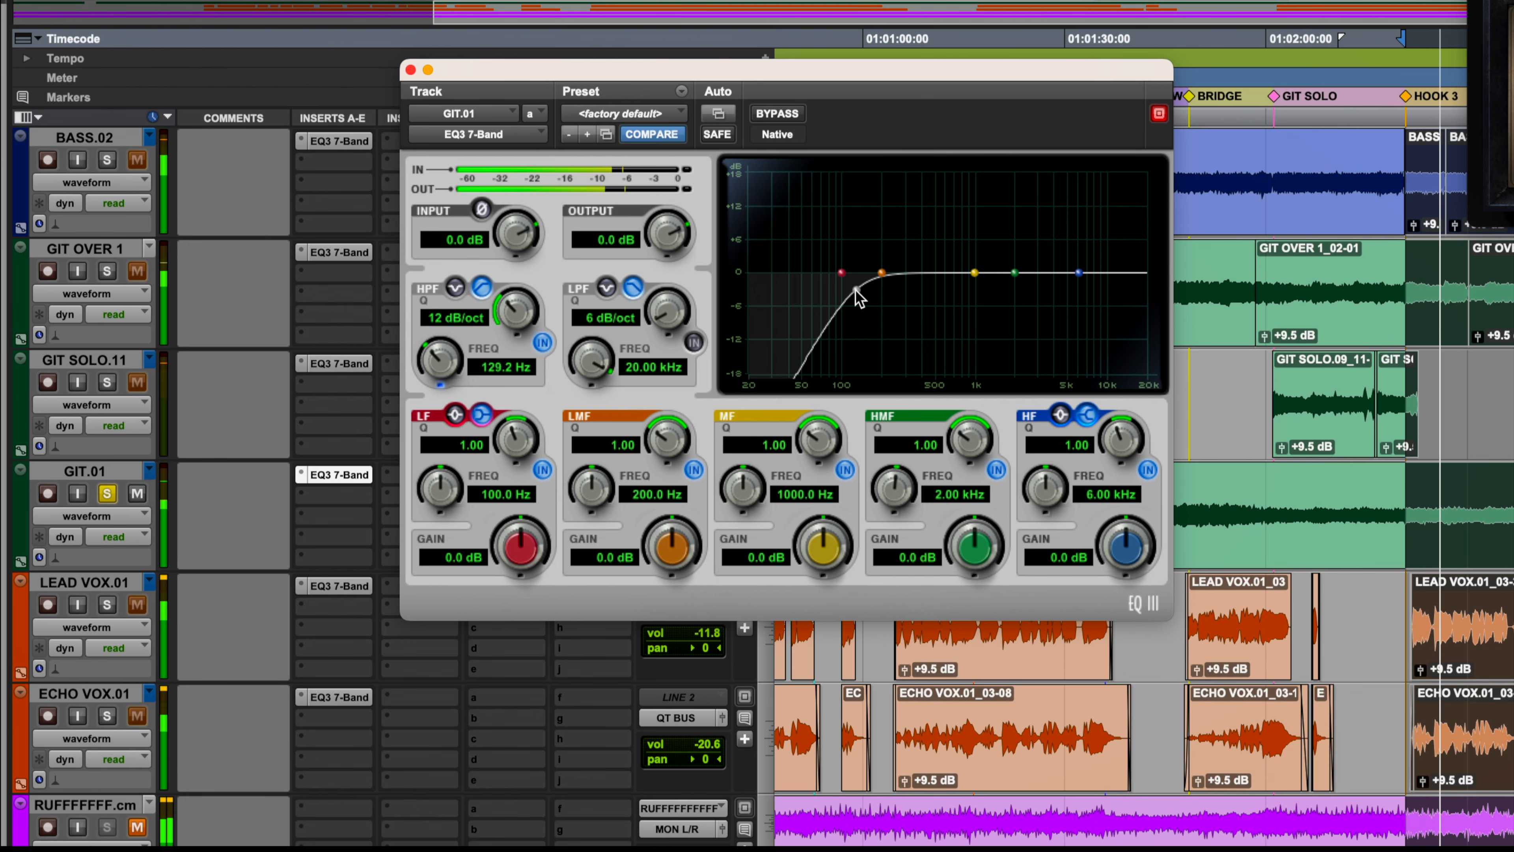
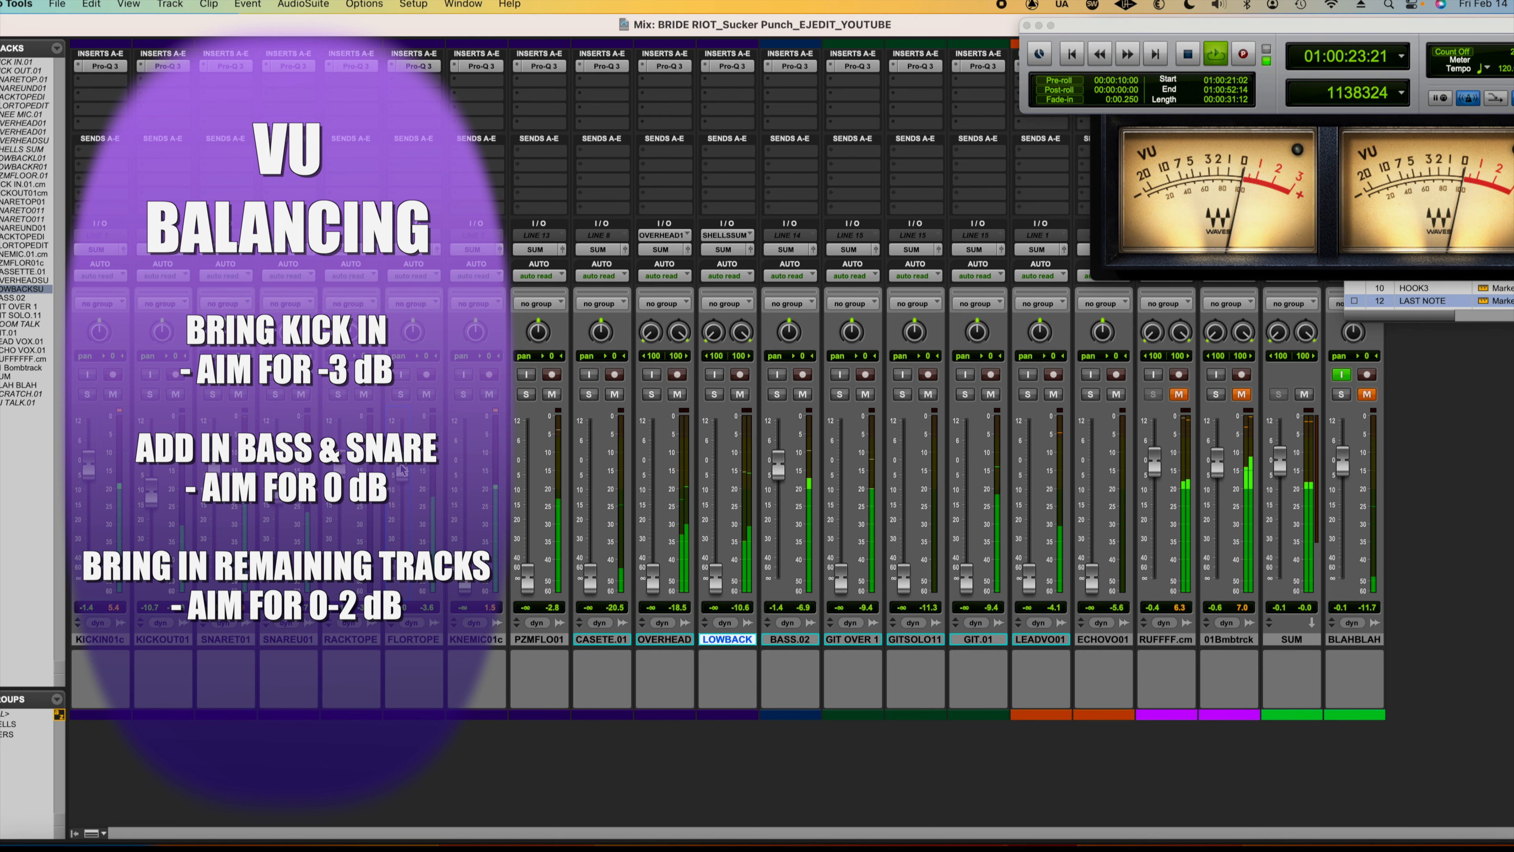
Bring up the OVERHEAD and LOWBACK faders and clear the VU meter's clip light.
{"action": "left_click_drag", "start_coordinate": [652, 576], "coordinate": [651, 478]}
{"action": "left_click_drag", "start_coordinate": [715, 578], "coordinate": [779, 468]}
{"action": "left_click", "coordinate": [1297, 149]}
{"action": "left_click", "coordinate": [1061, 25]}
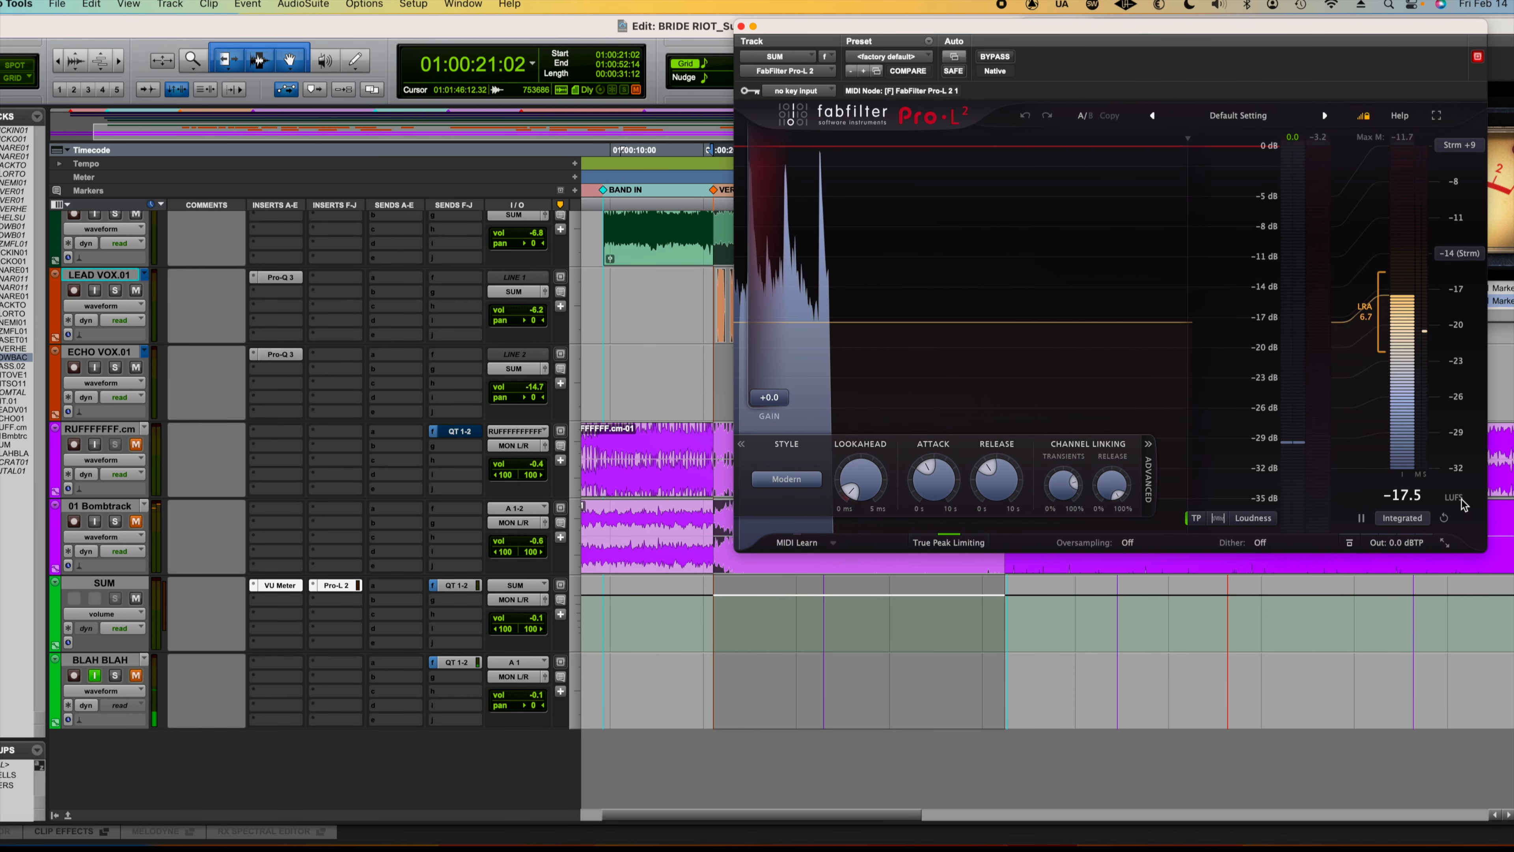
Reset the integrated loudness in Pro-L 2 on SUM and play the selected section from VERSE1 to measure it again.
{"action": "left_click", "coordinate": [1445, 518]}
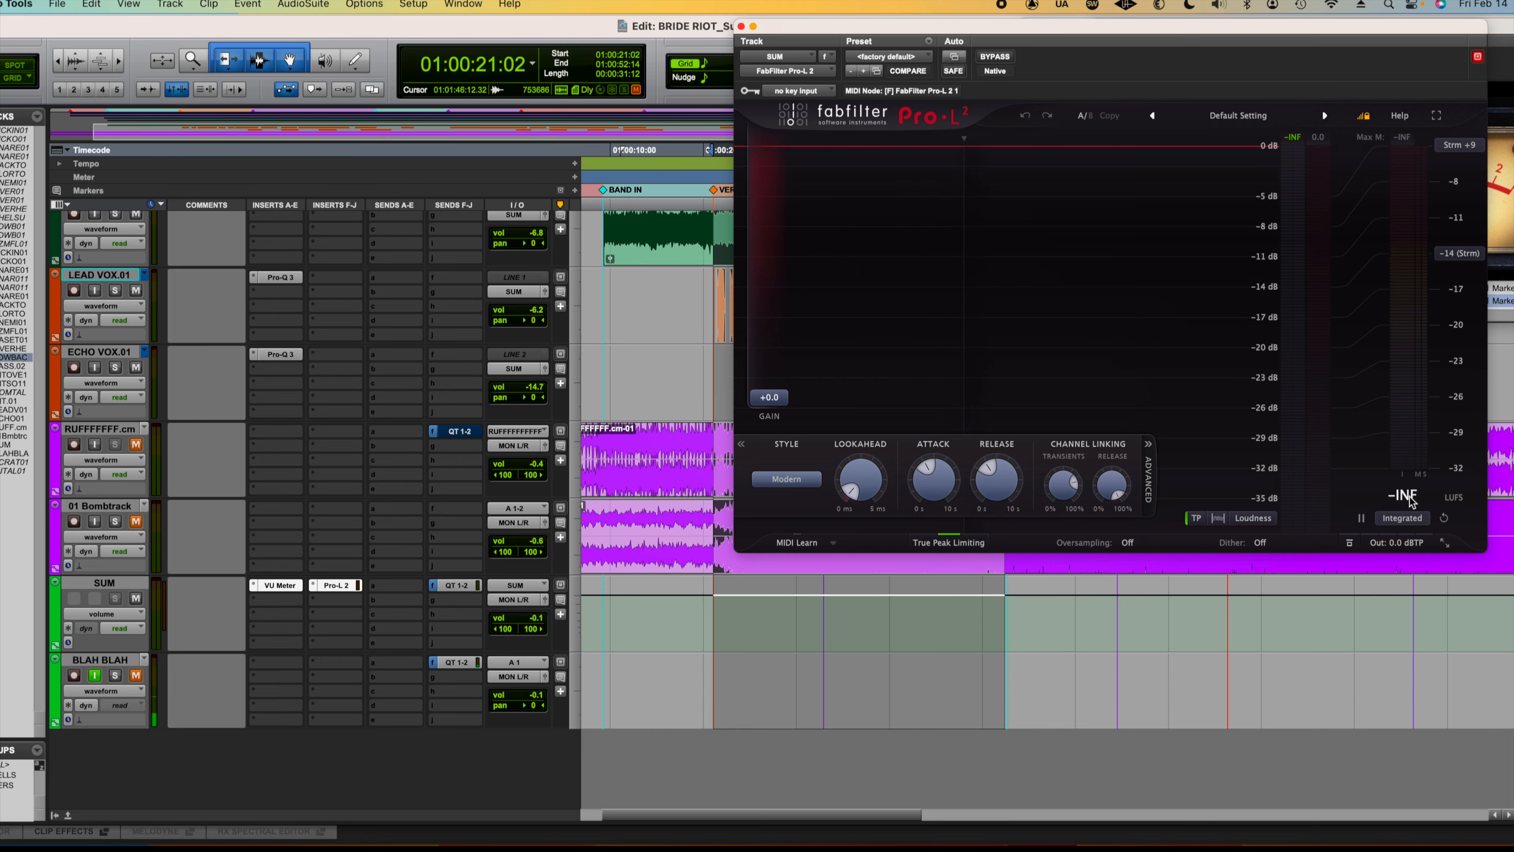
{"action": "key", "text": "space"}
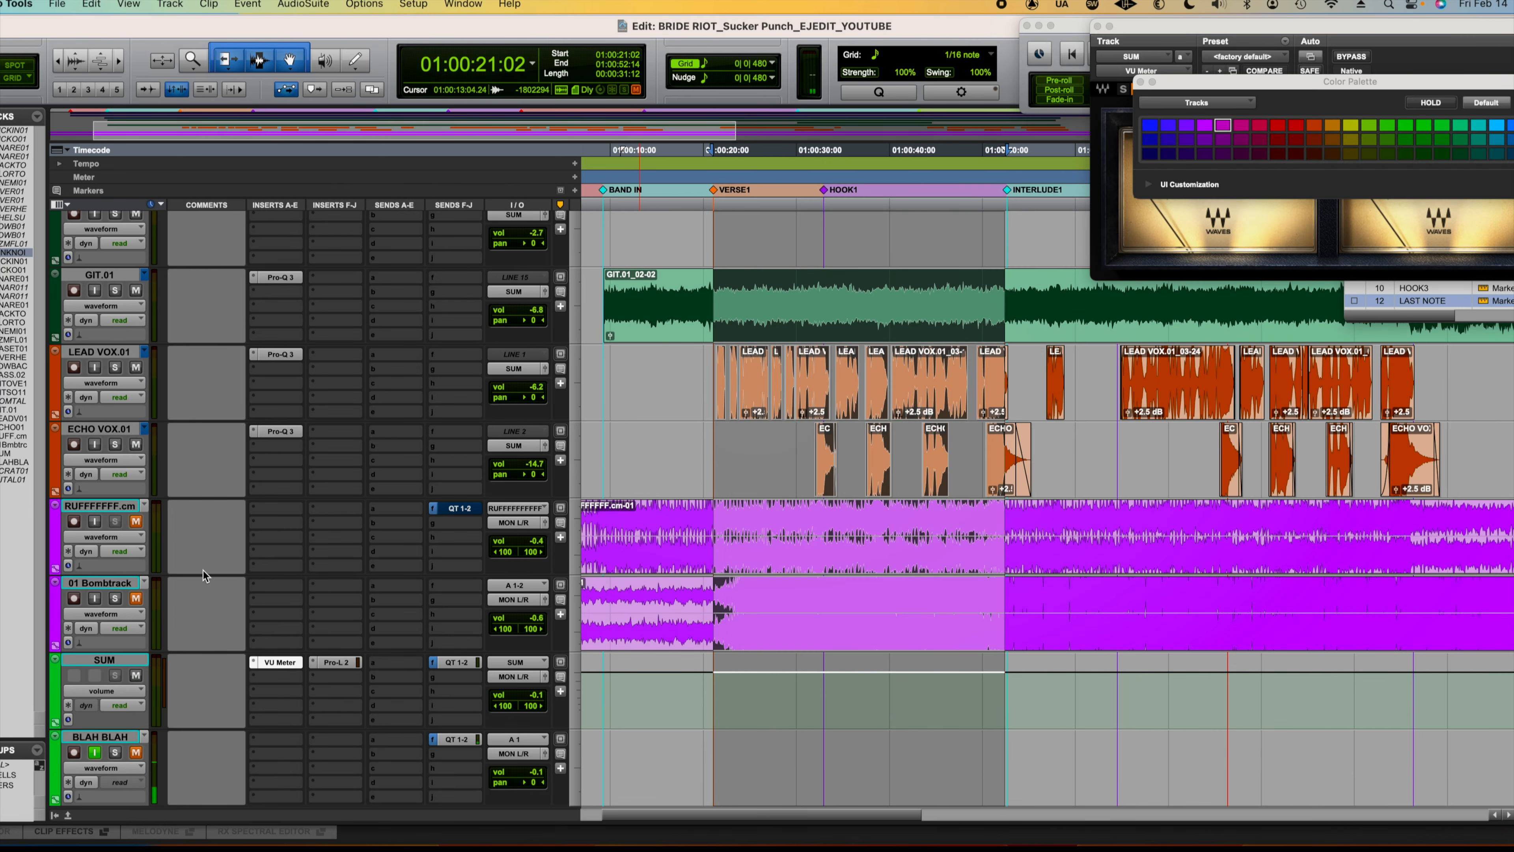
Insert the mono Signal Generator plug-in on the PINK NOISE track above the kick tracks.
{"action": "scroll", "coordinate": [203, 574], "scroll_direction": "up", "scroll_amount": 10}
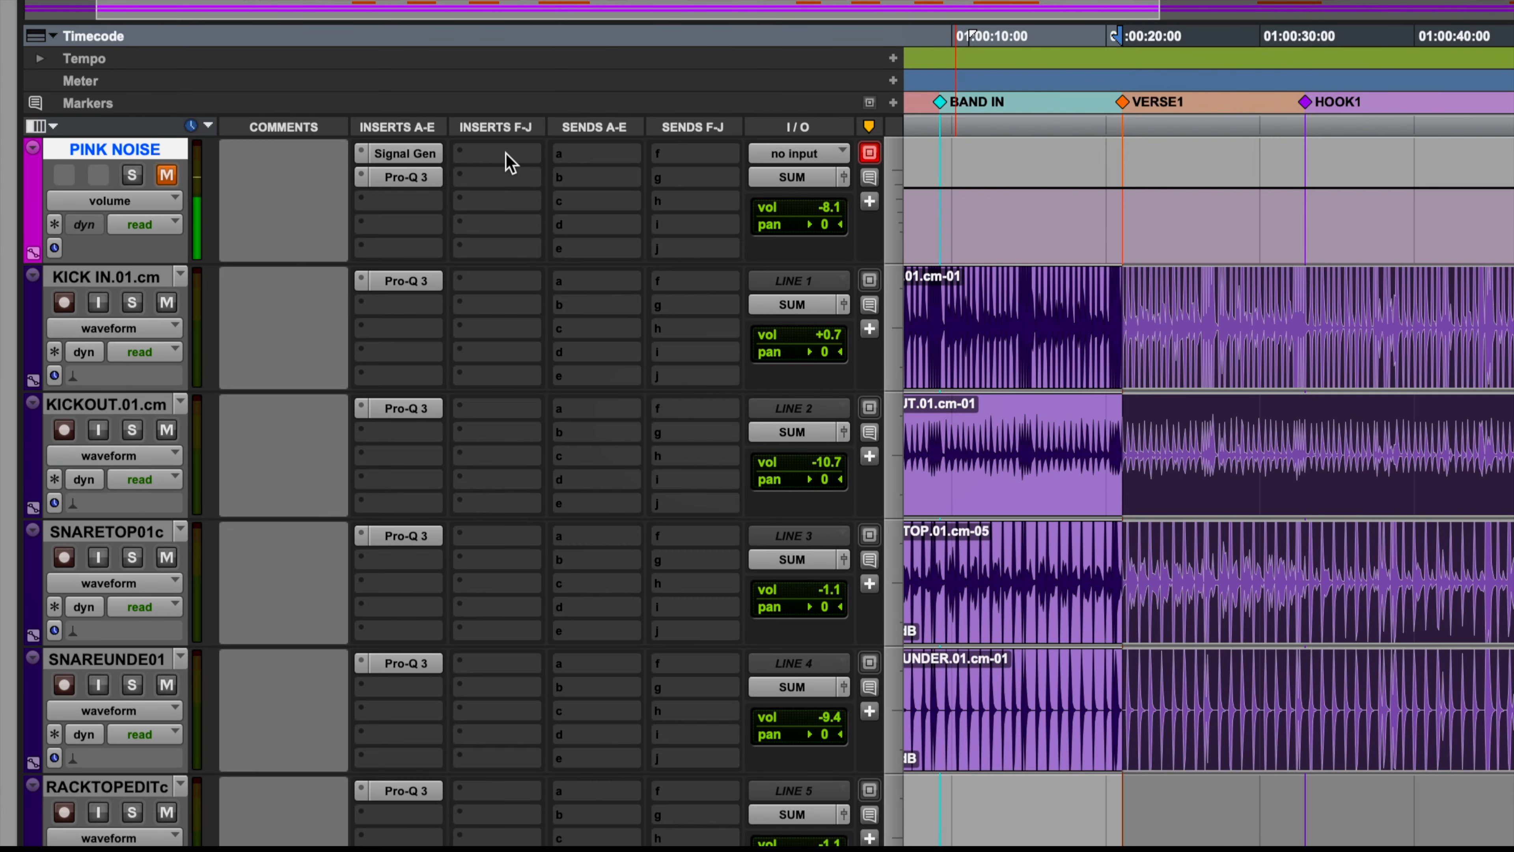
{"action": "left_click", "coordinate": [342, 223]}
{"action": "mouse_move", "coordinate": [342, 226]}
{"action": "mouse_move", "coordinate": [725, 94]}
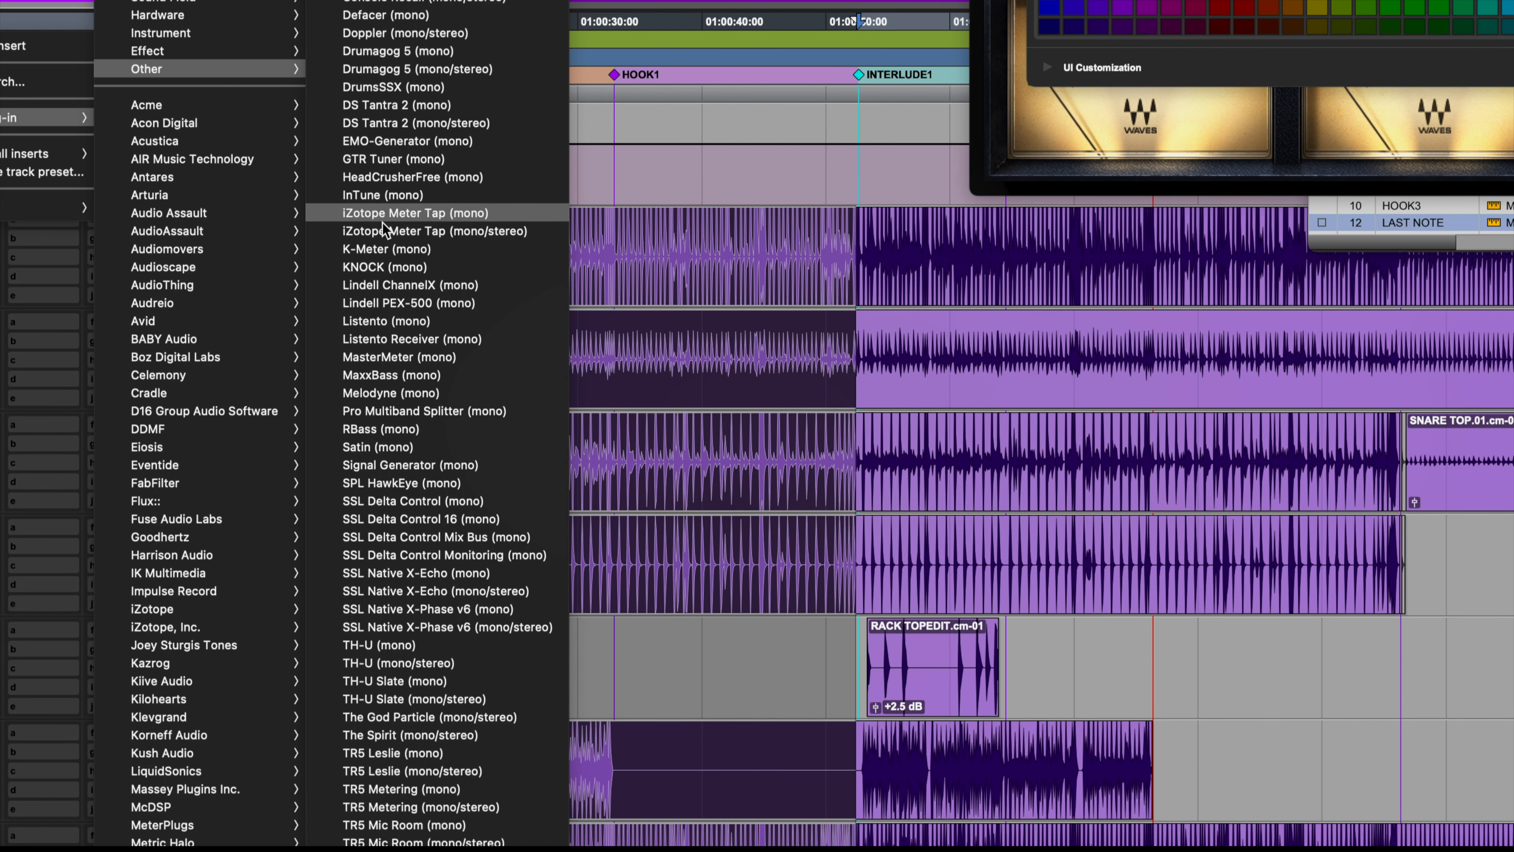
{"action": "left_click", "coordinate": [400, 467]}
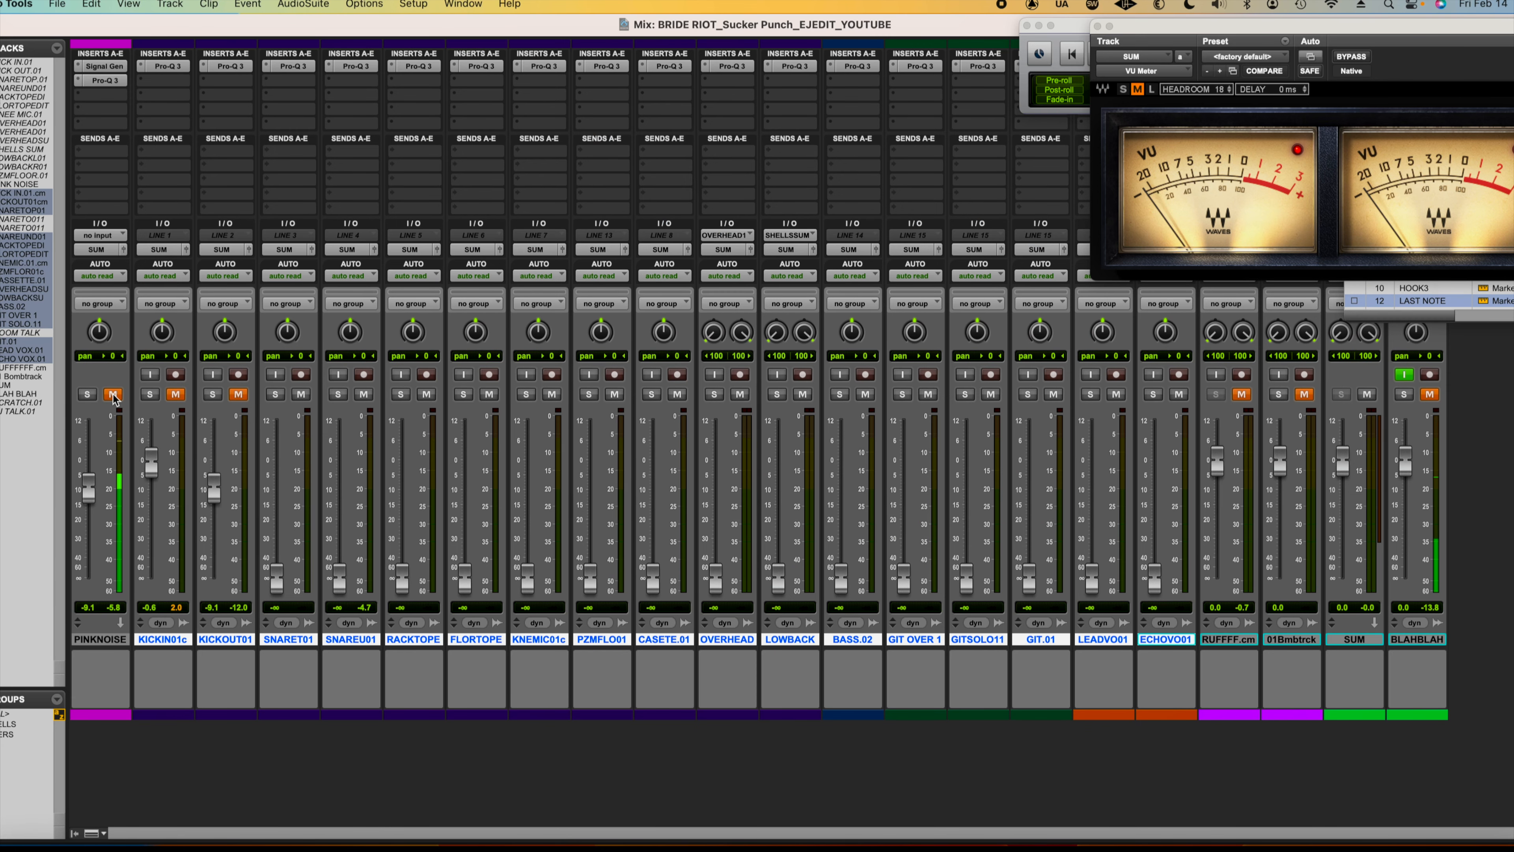
Clear the VU meter's clip light and raise the KICKIN fader to -0.6.
{"action": "left_click", "coordinate": [1300, 149]}
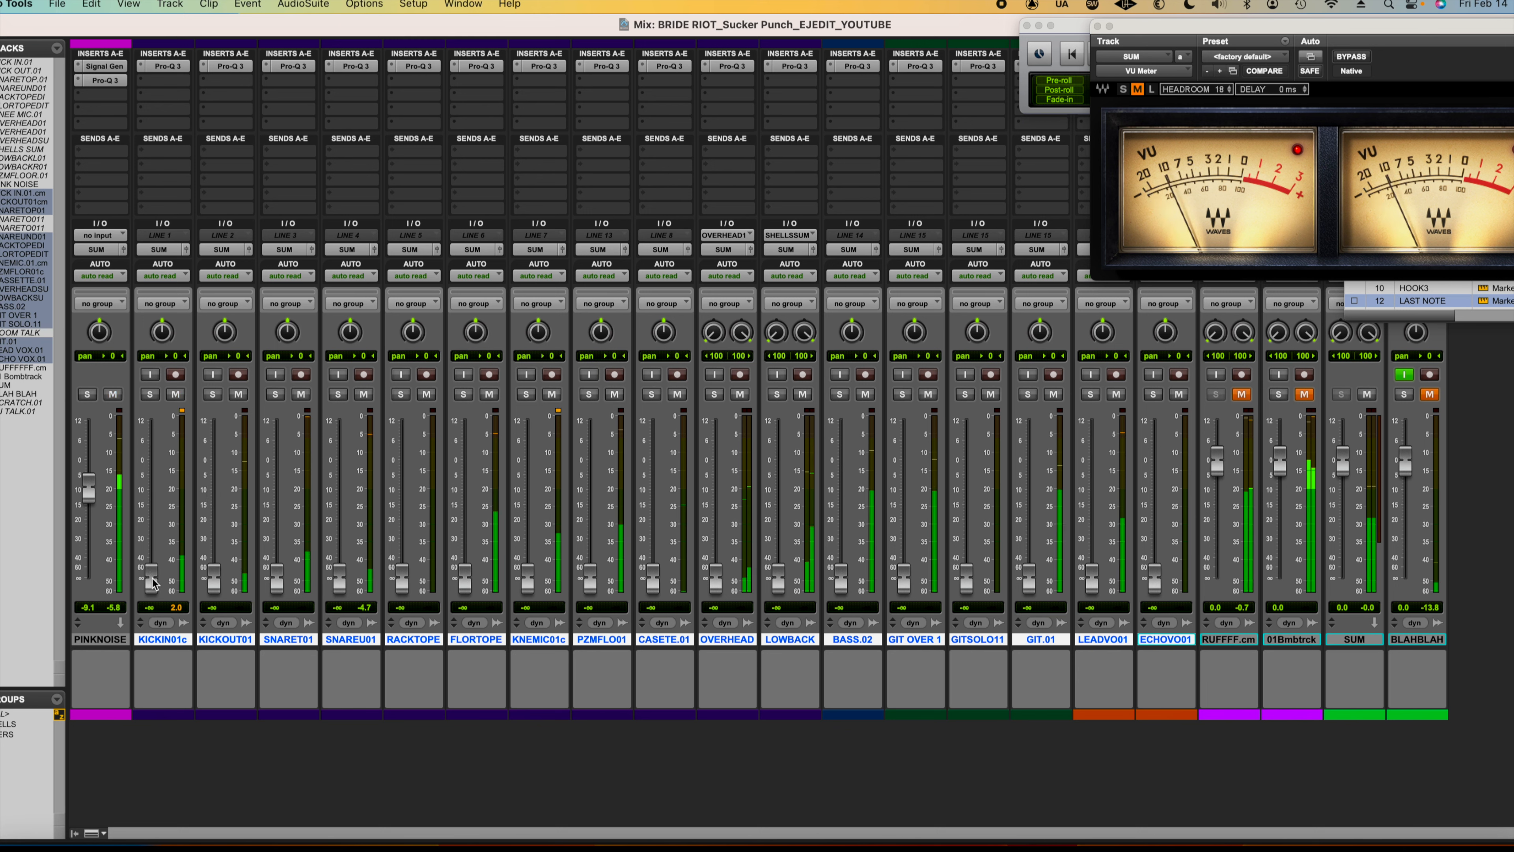
{"action": "left_click_drag", "start_coordinate": [151, 579], "coordinate": [152, 466]}
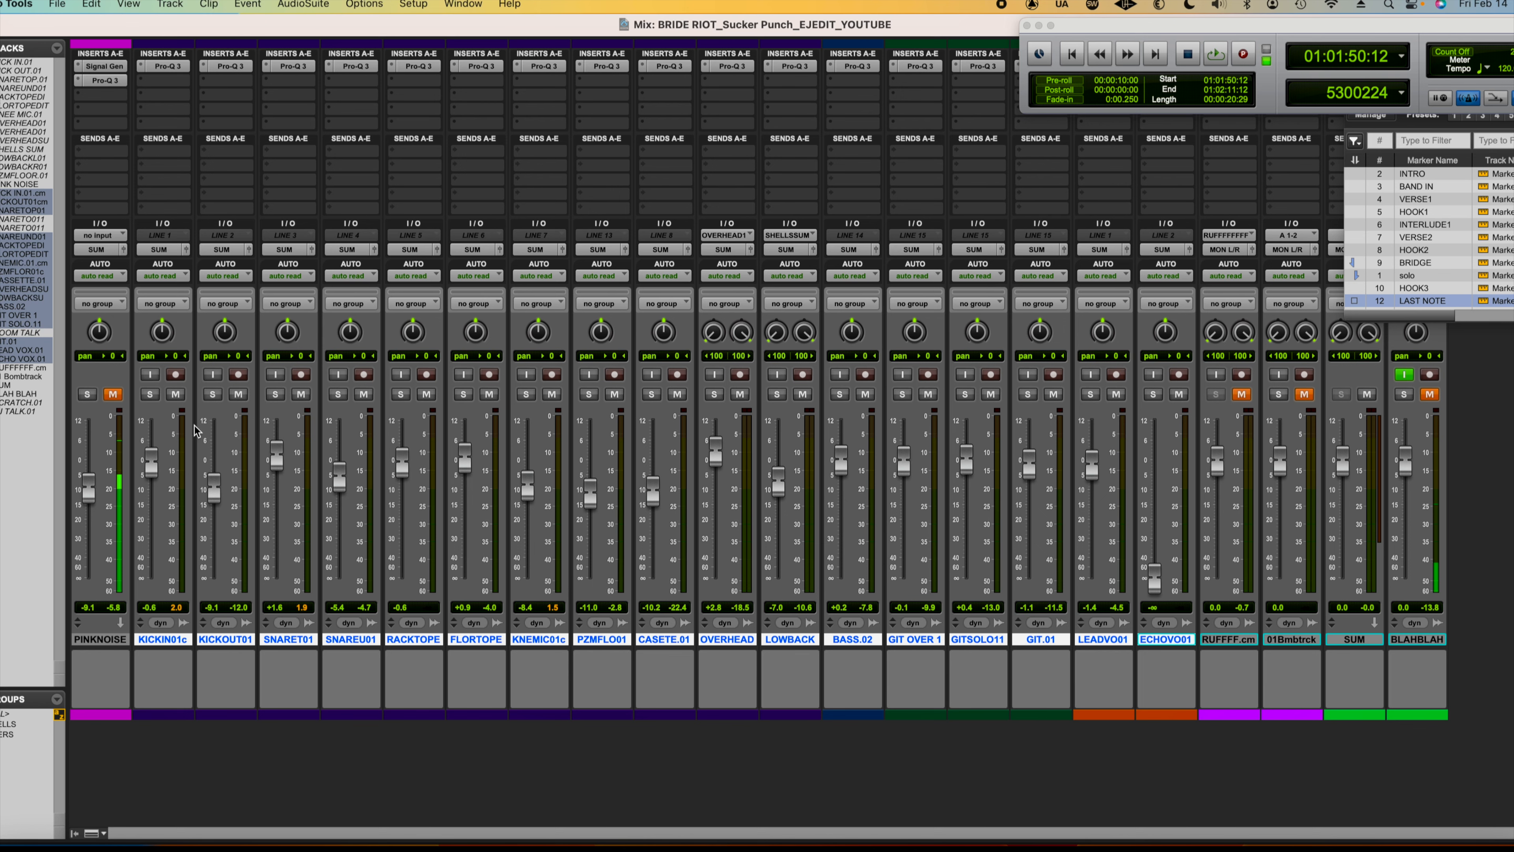
Switch to the edit window and play the 01:01:50:12 to 01:02:11:12 selection to measure its integrated loudness in Pro-L 2 on SUM.
{"action": "key", "text": "super+equal"}
{"action": "key", "text": "space"}
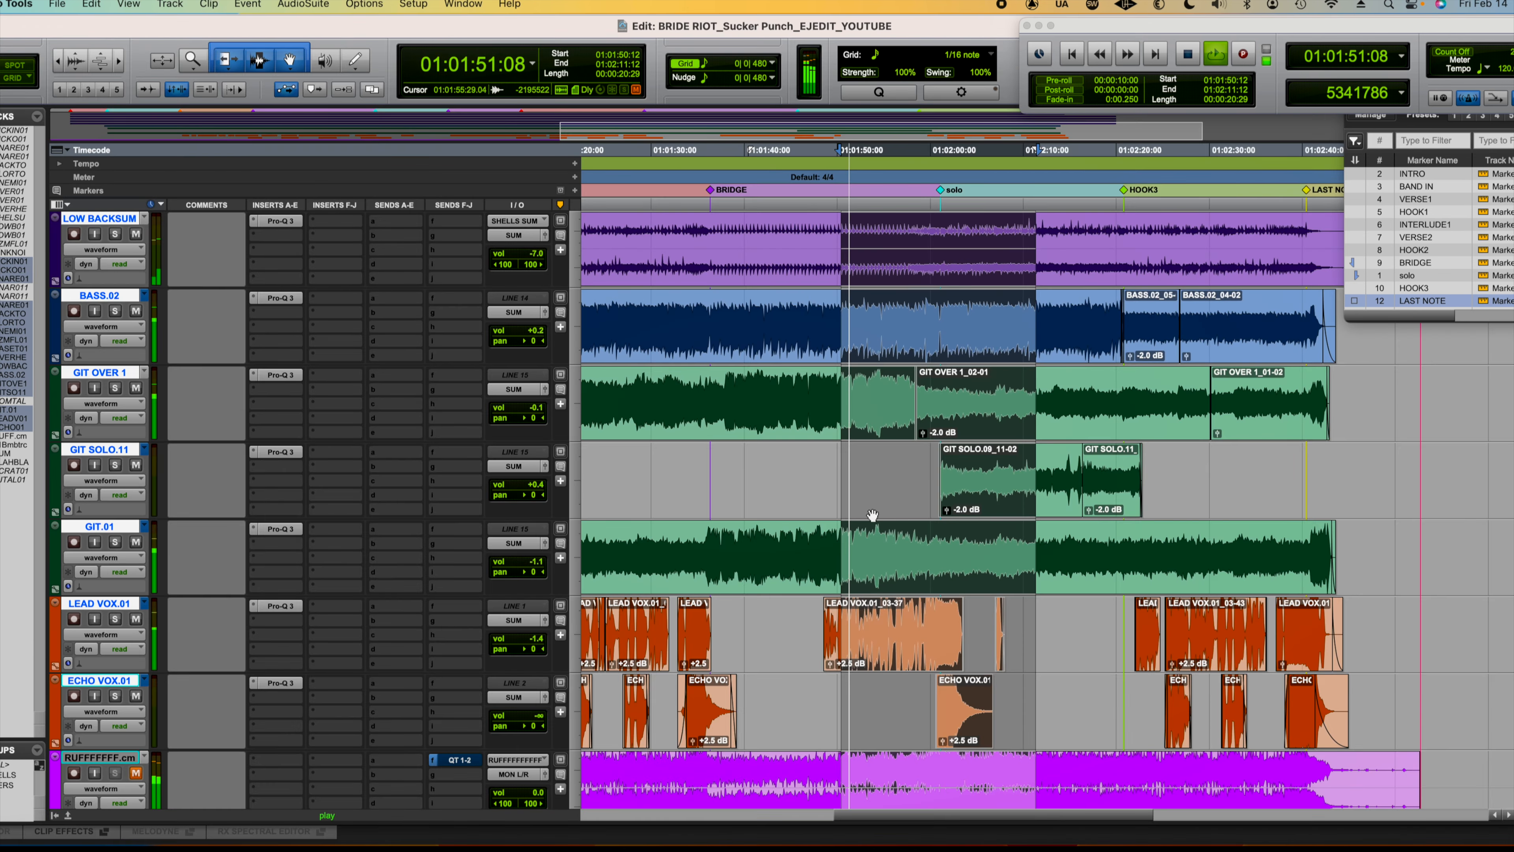
{"action": "scroll", "coordinate": [848, 517], "scroll_direction": "up", "scroll_amount": 10}
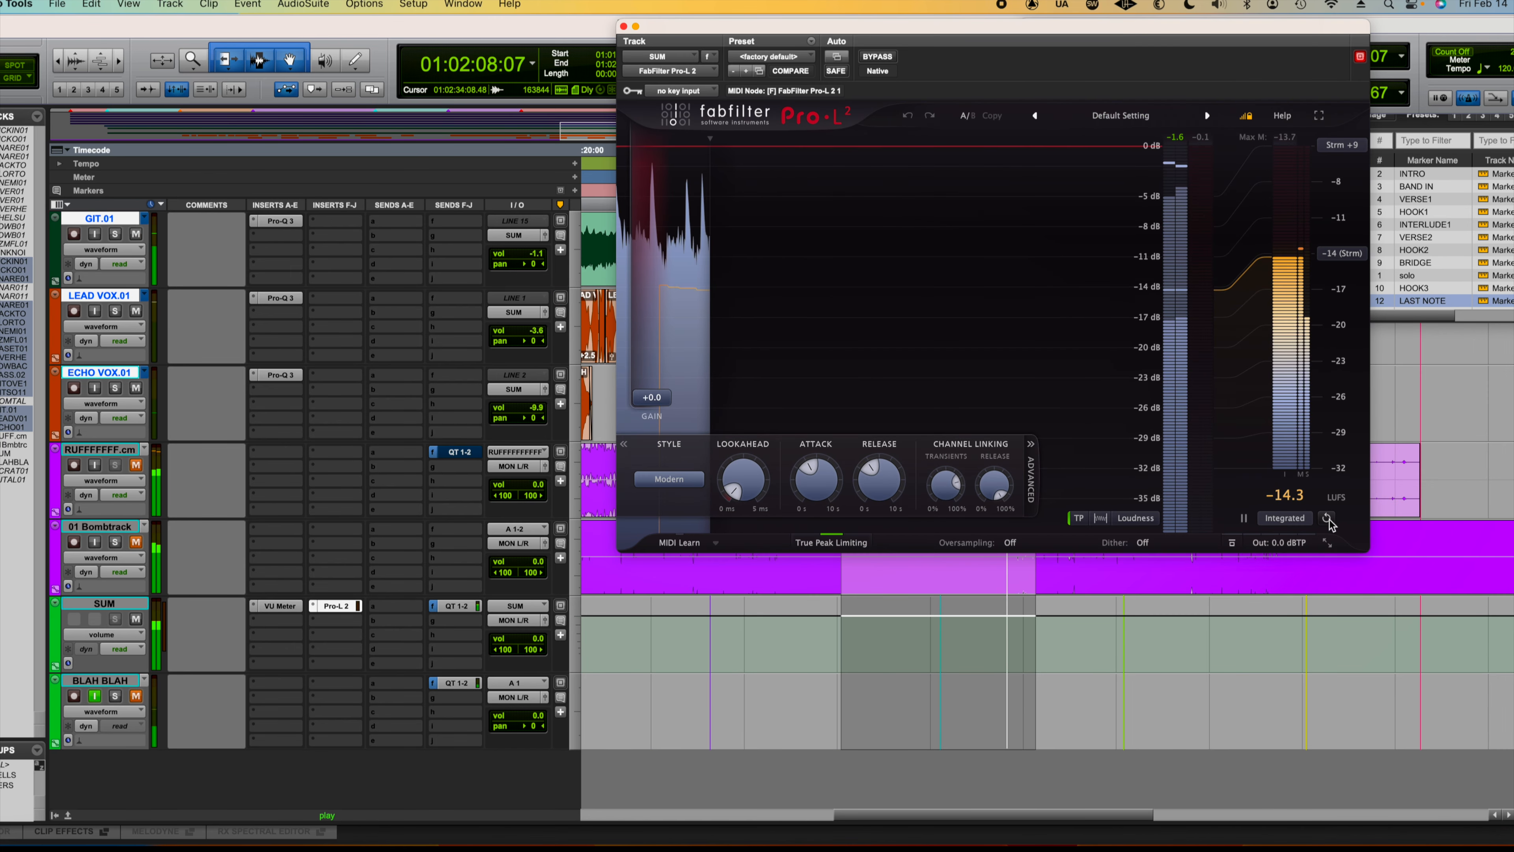
{"action": "key", "text": "space"}
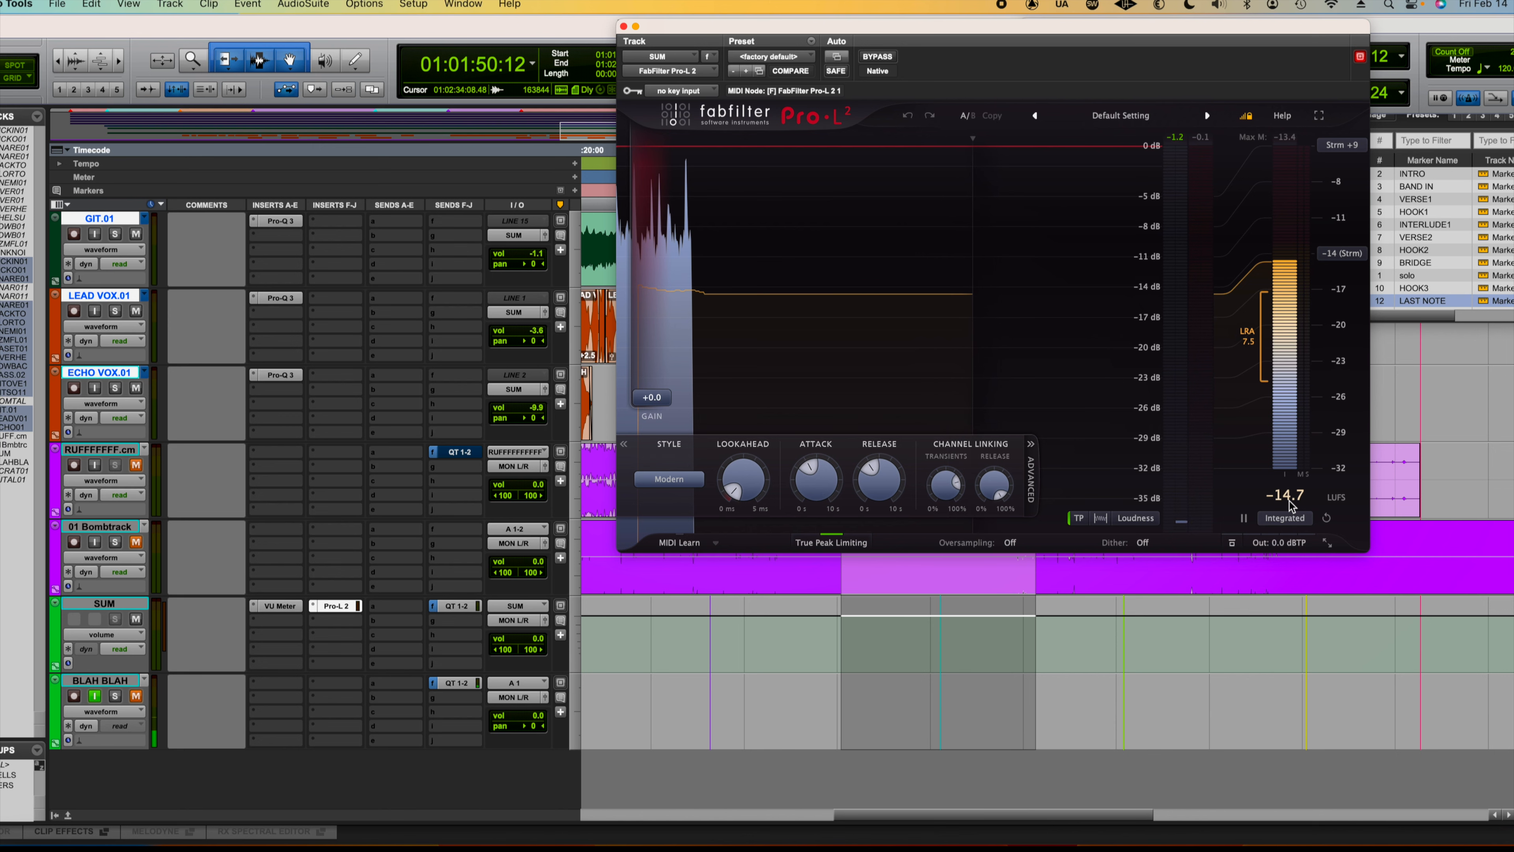
{"action": "left_click", "coordinate": [624, 27]}
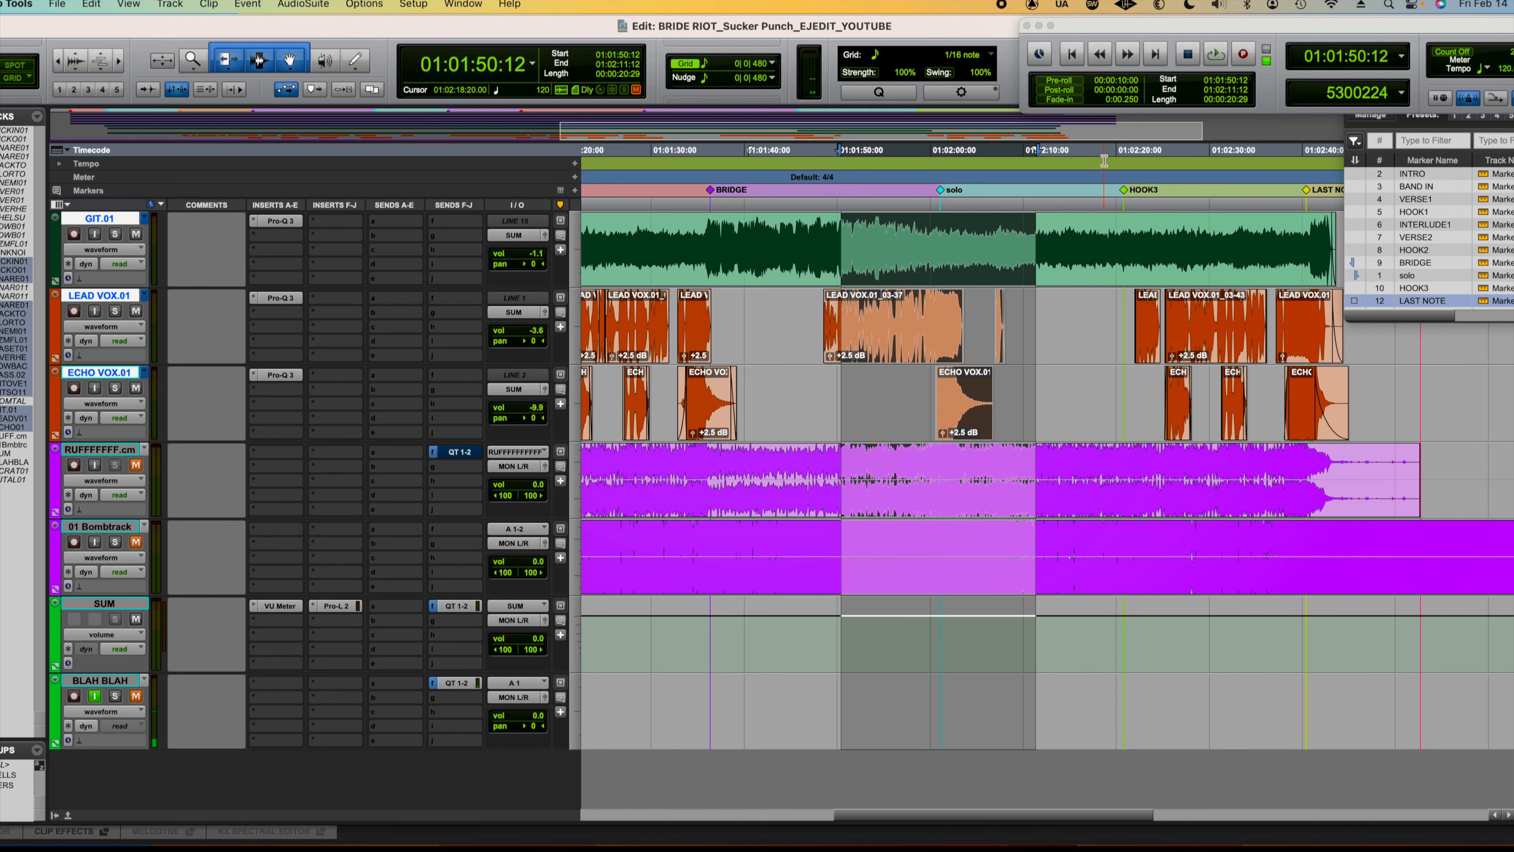
Open the VU Meter on SUM, clear its clip lights, and close the plug-in.
{"action": "left_click", "coordinate": [276, 605]}
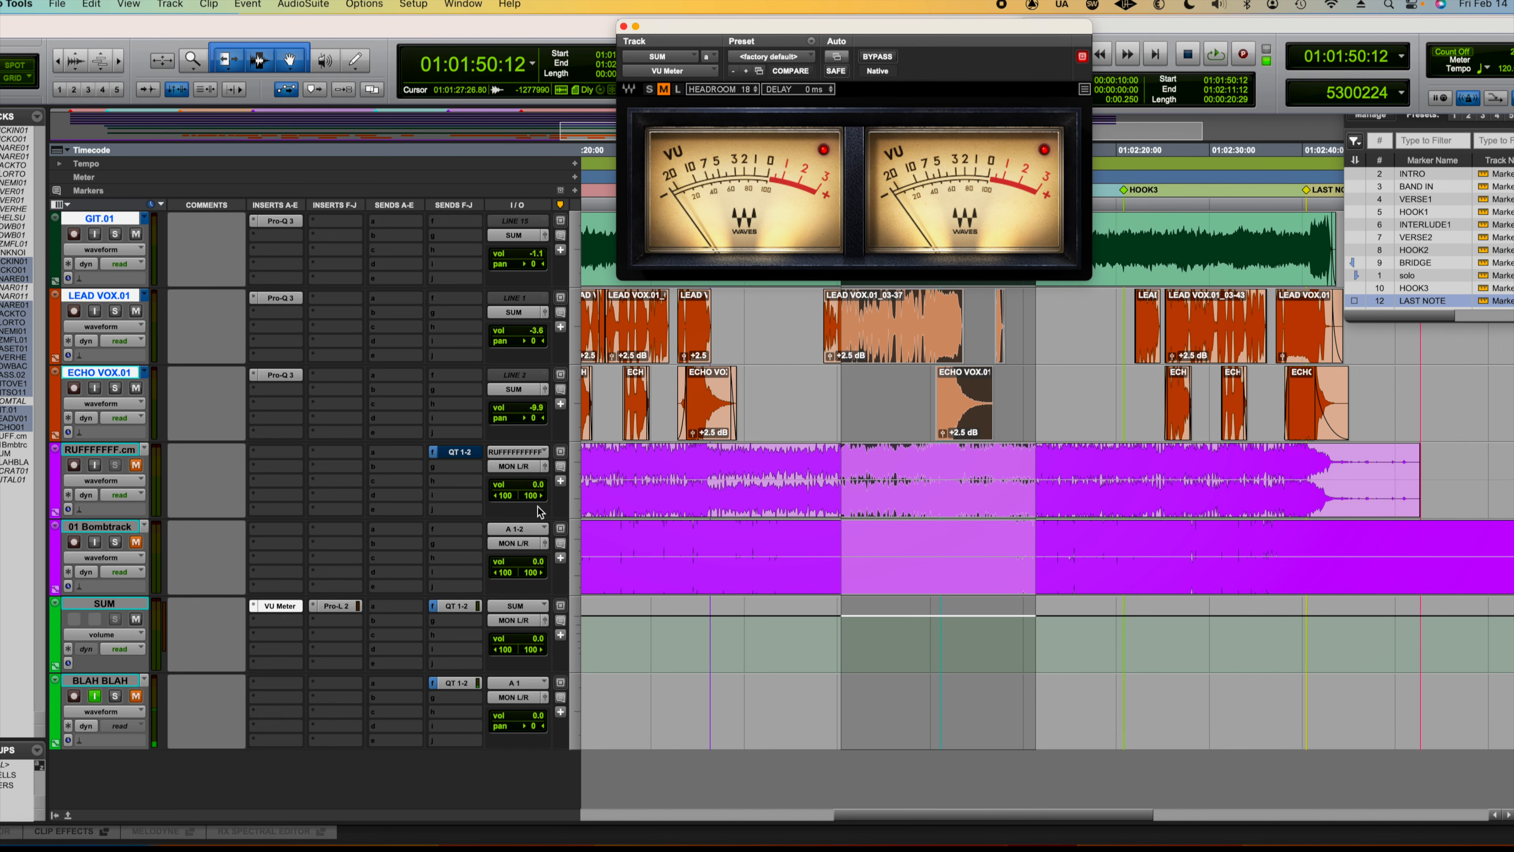
{"action": "left_click", "coordinate": [824, 150]}
{"action": "left_click_drag", "start_coordinate": [861, 26], "coordinate": [1183, 33]}
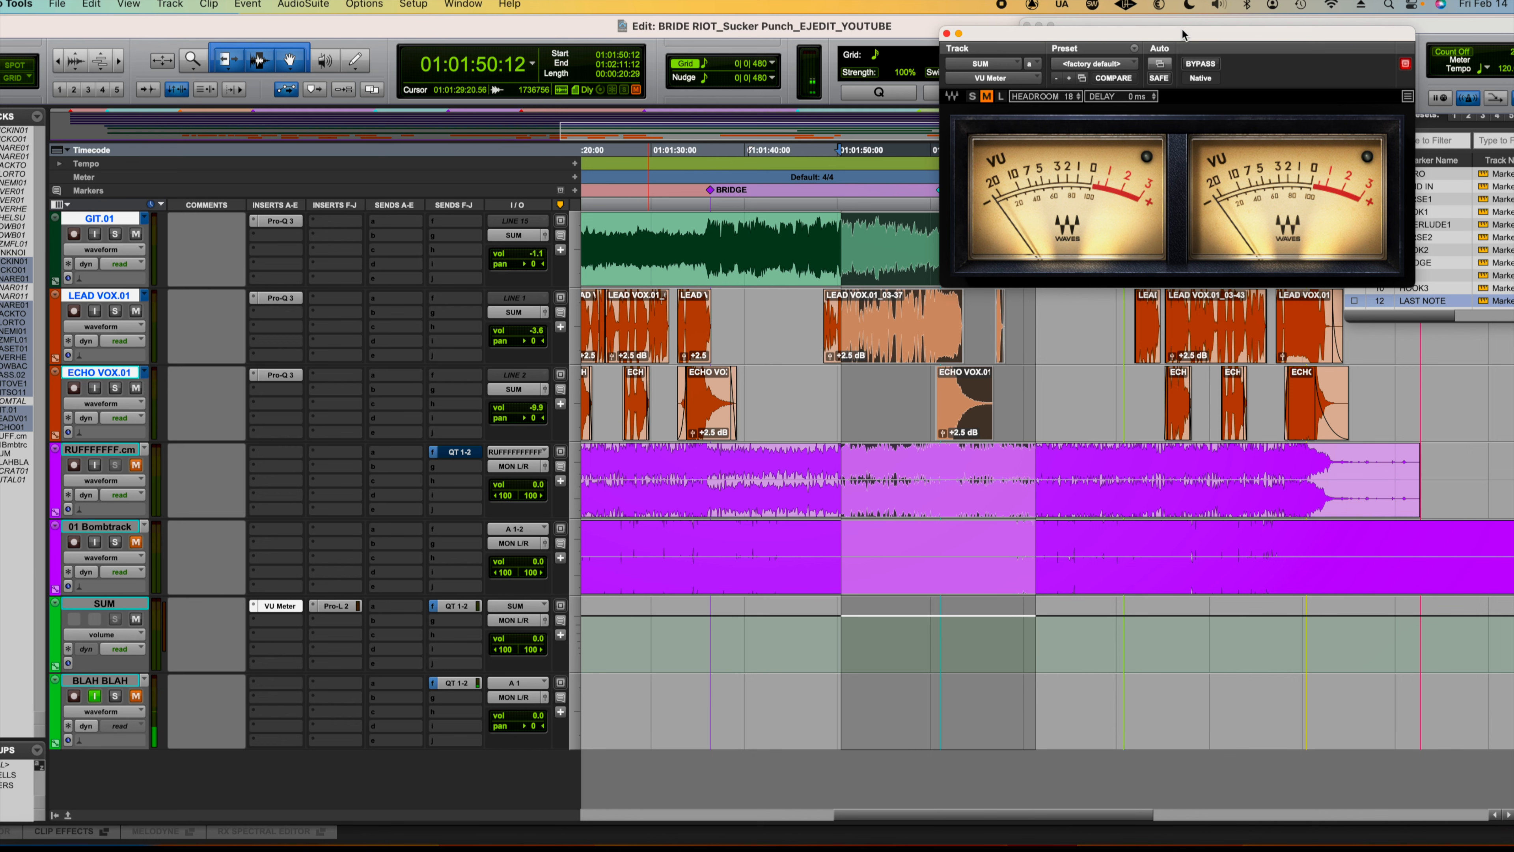
{"action": "left_click", "coordinate": [947, 34]}
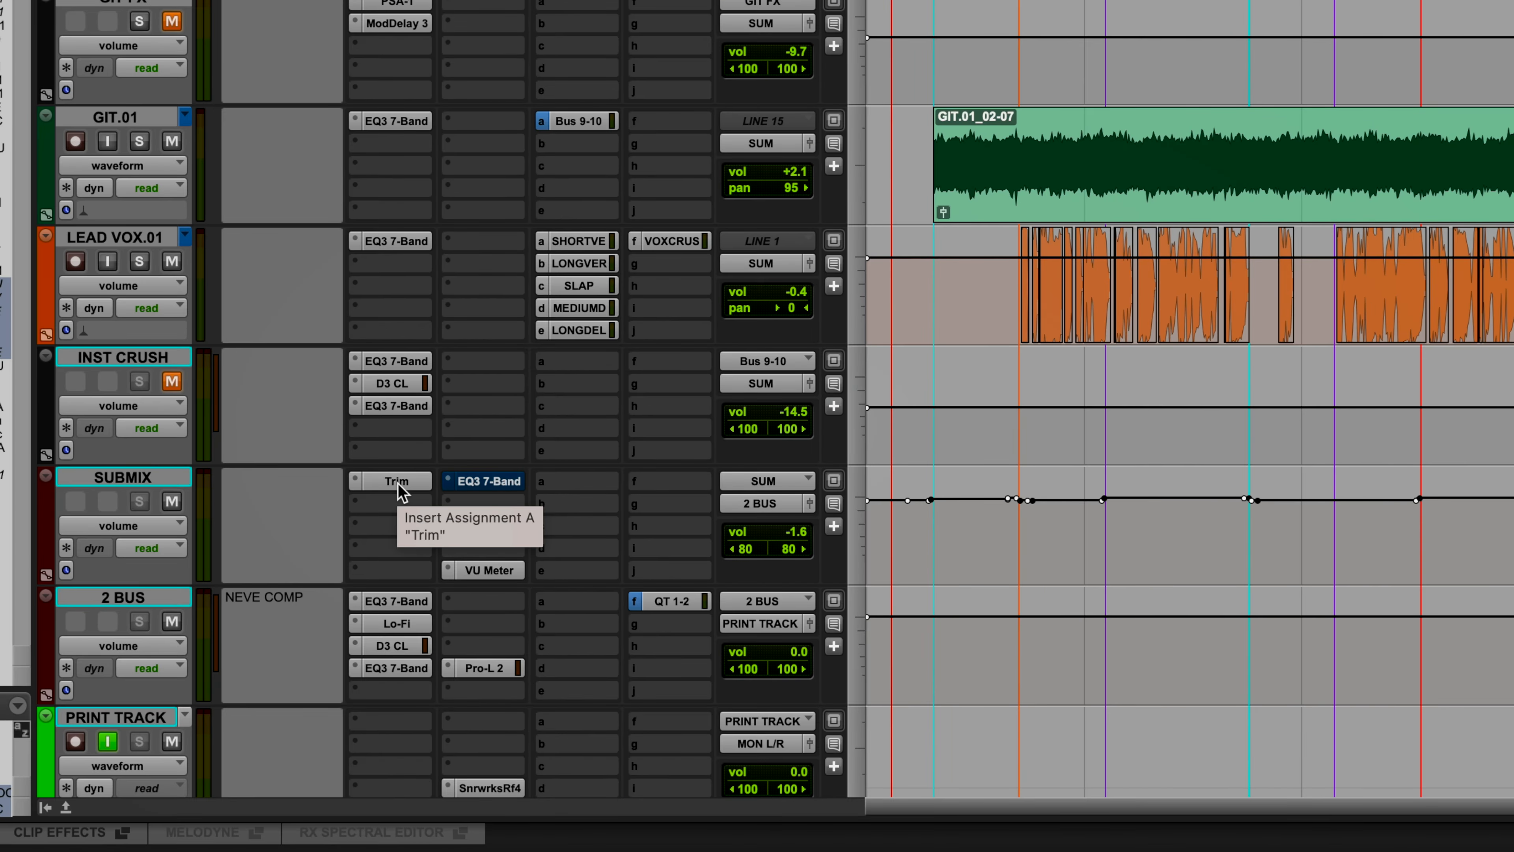
Inspect the Trim plug-in's gain on SUBMIX, close it, and select the SHORT VERB effects track.
{"action": "left_click", "coordinate": [398, 483]}
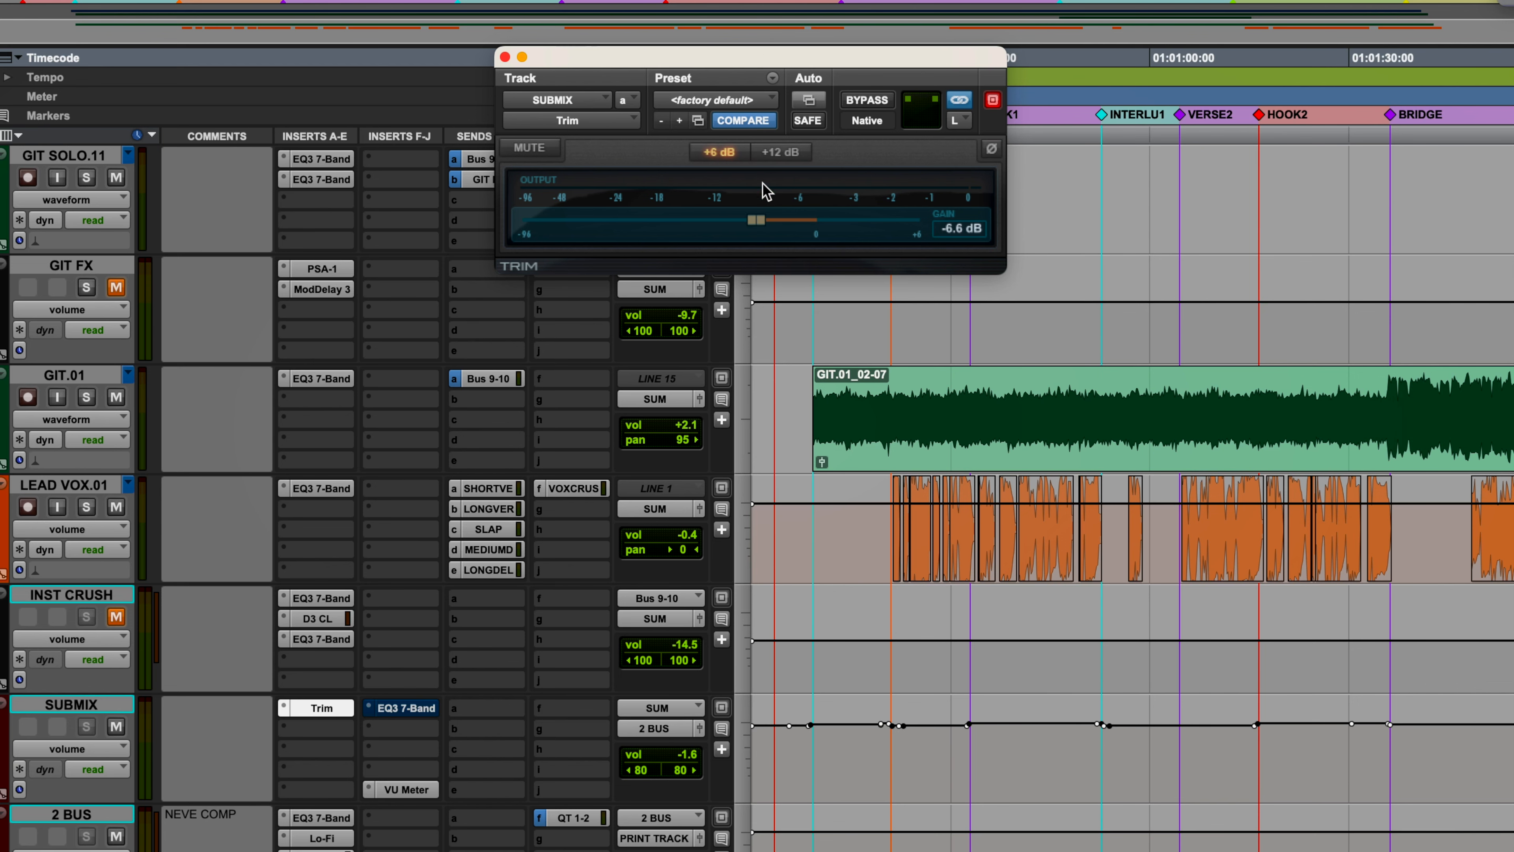
{"action": "left_click", "coordinate": [505, 57]}
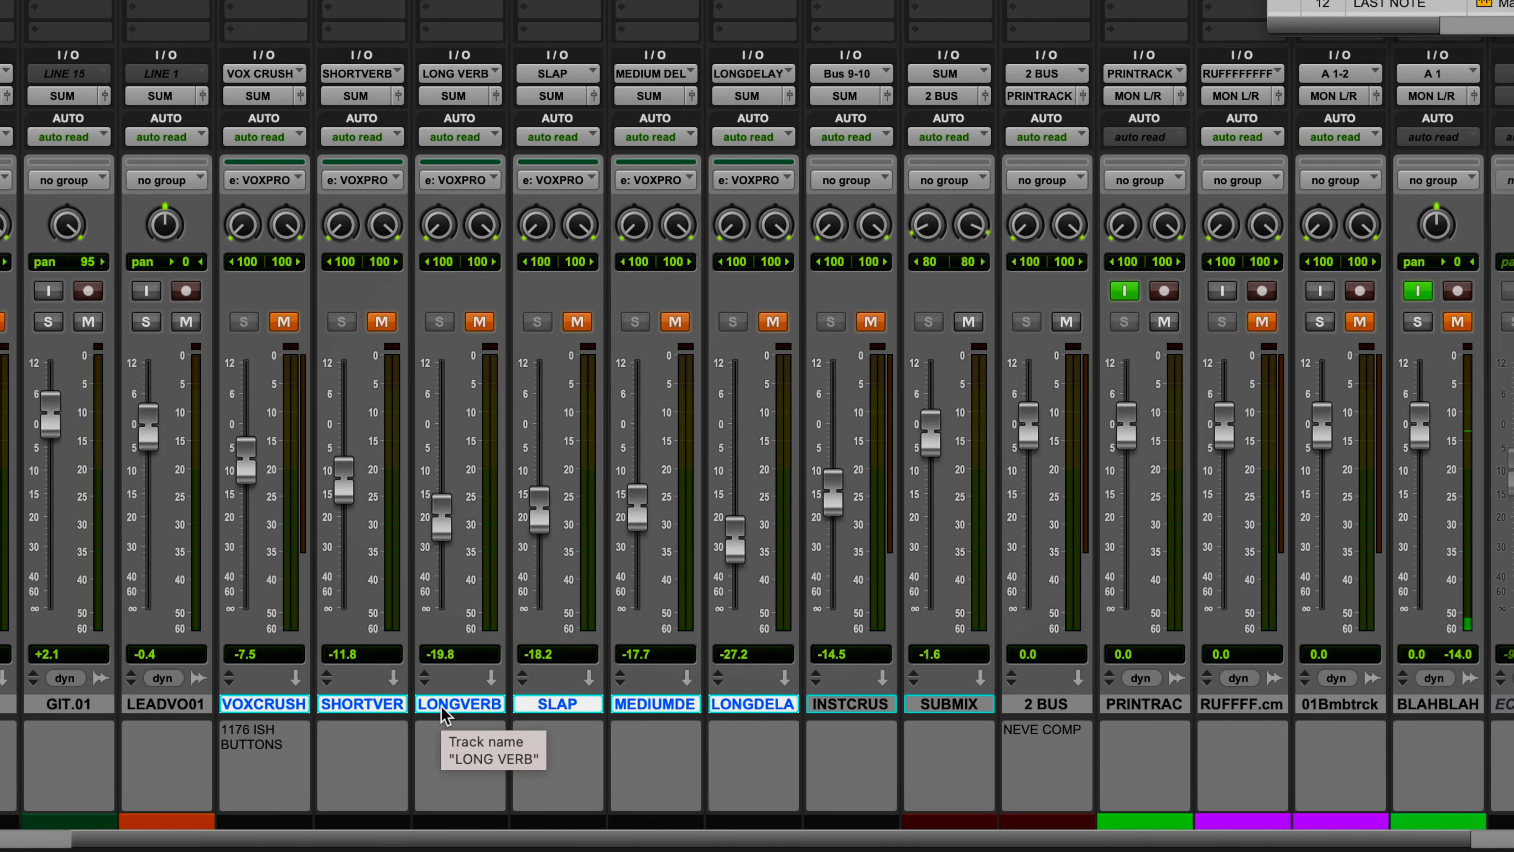
{"action": "left_click", "coordinate": [382, 704]}
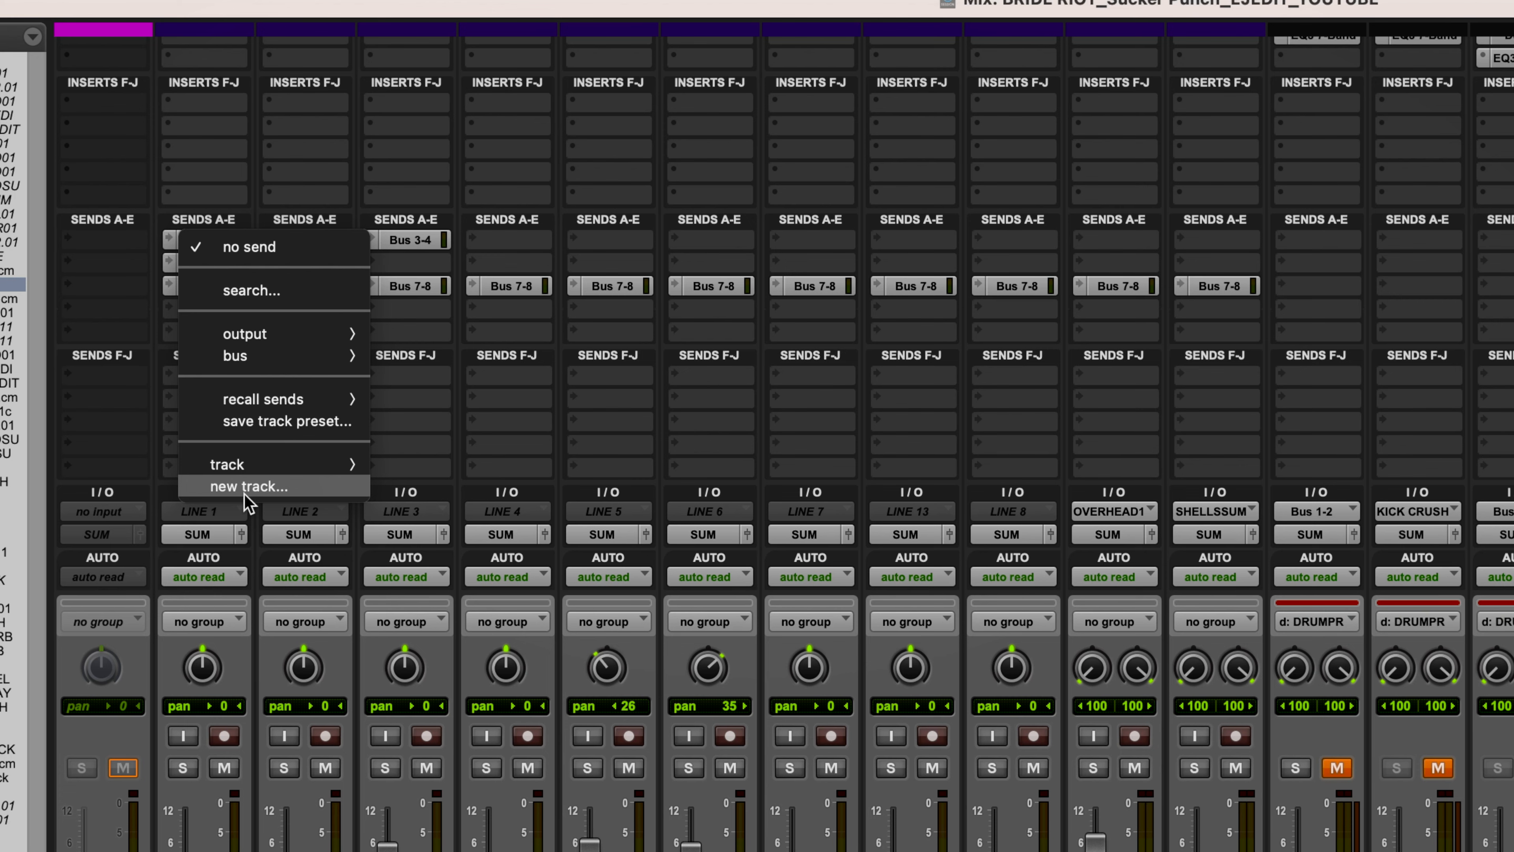
Create a stereo aux input named EJ COOLNESS from a send on the KICKIN track and pull that send's fader down to -∞.
{"action": "left_click", "coordinate": [247, 486]}
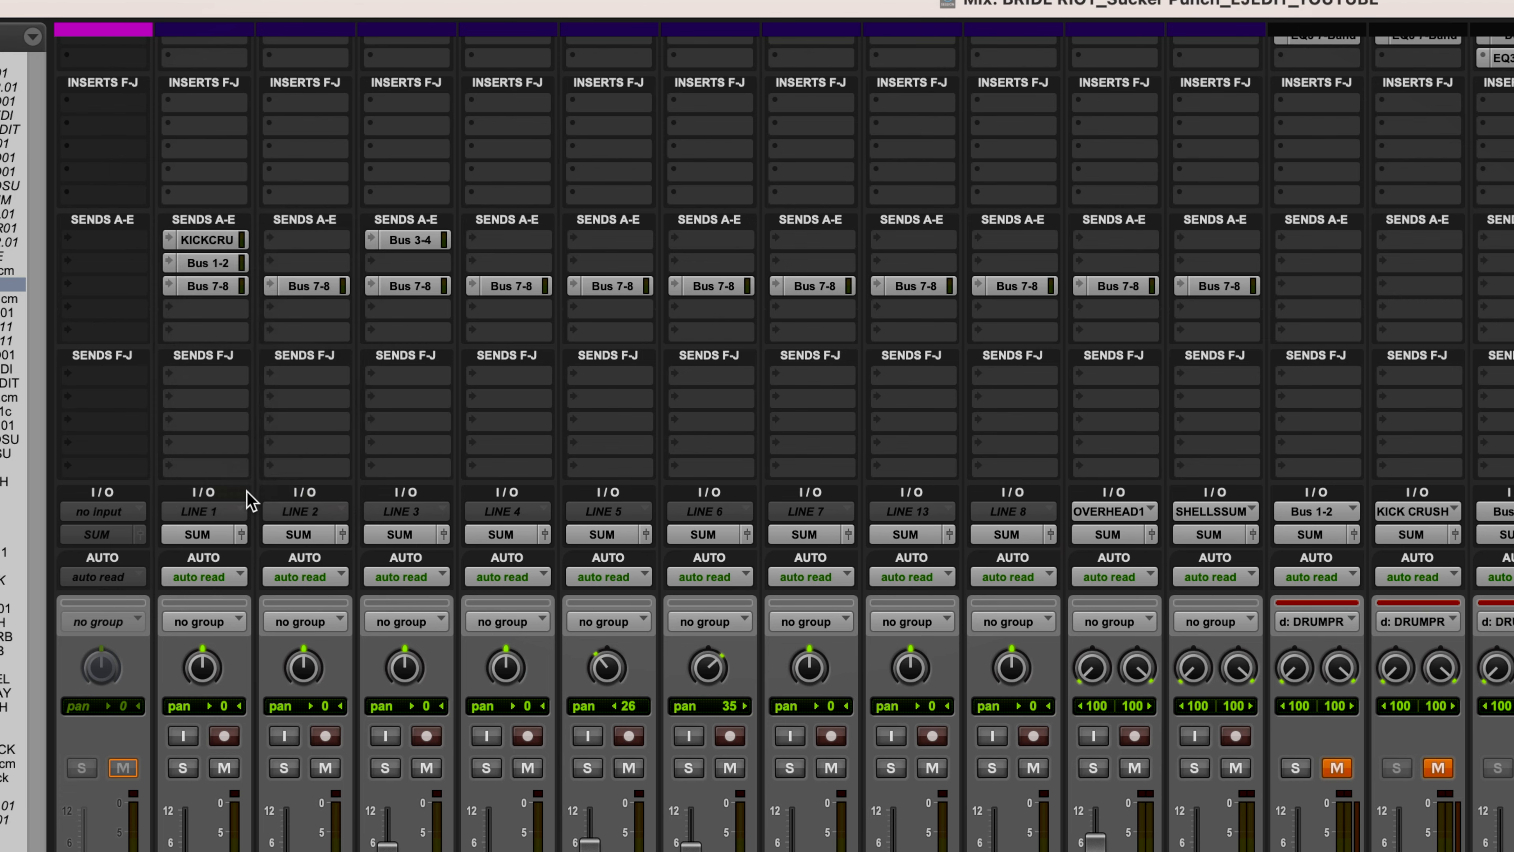
{"action": "type", "text": "EJ"}
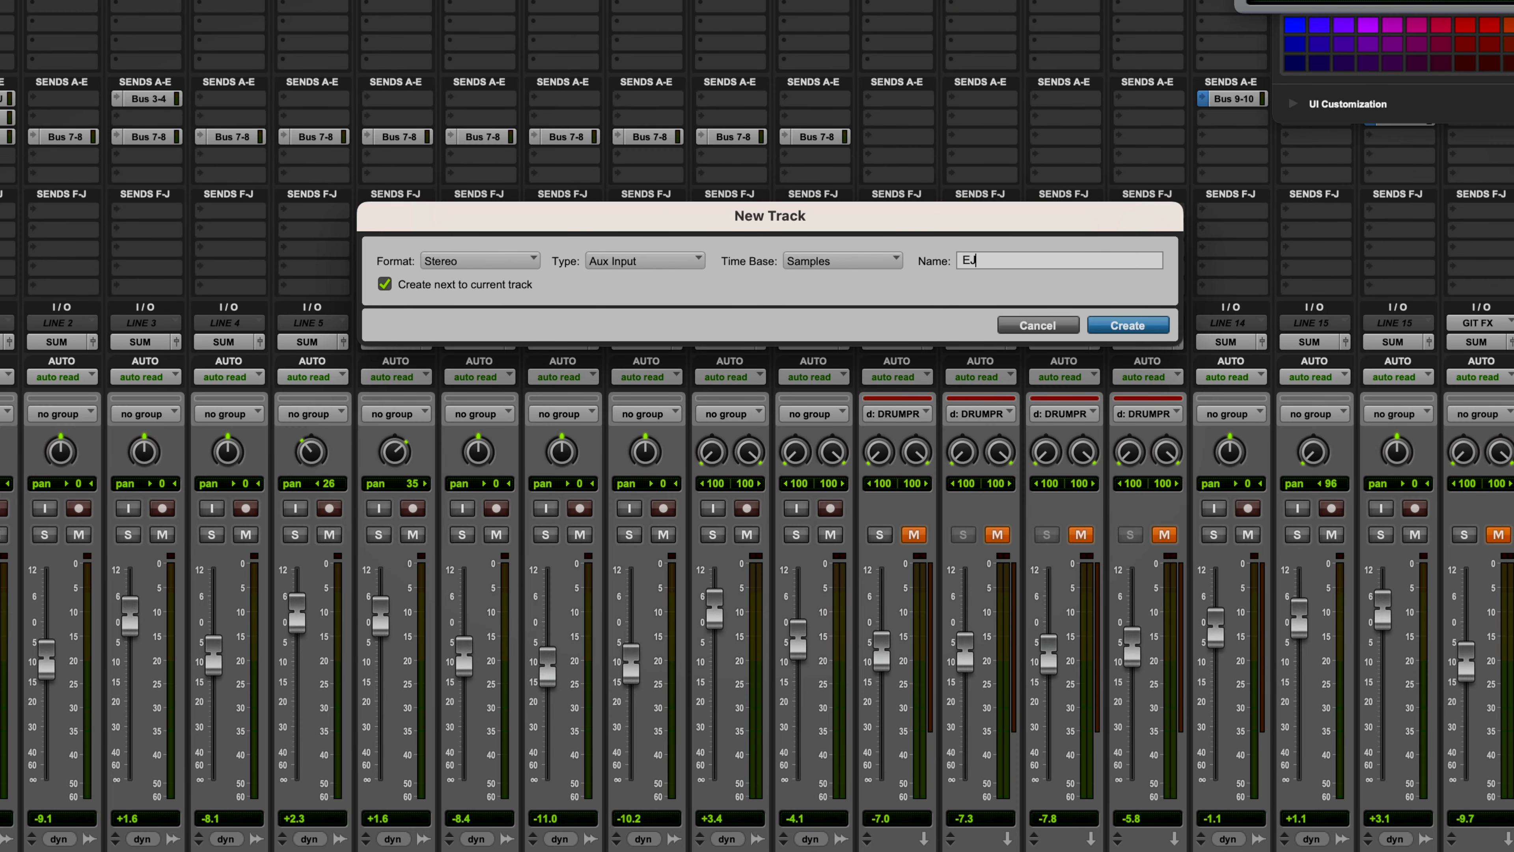
{"action": "type", "text": " COOLNESS"}
{"action": "key", "text": "Return"}
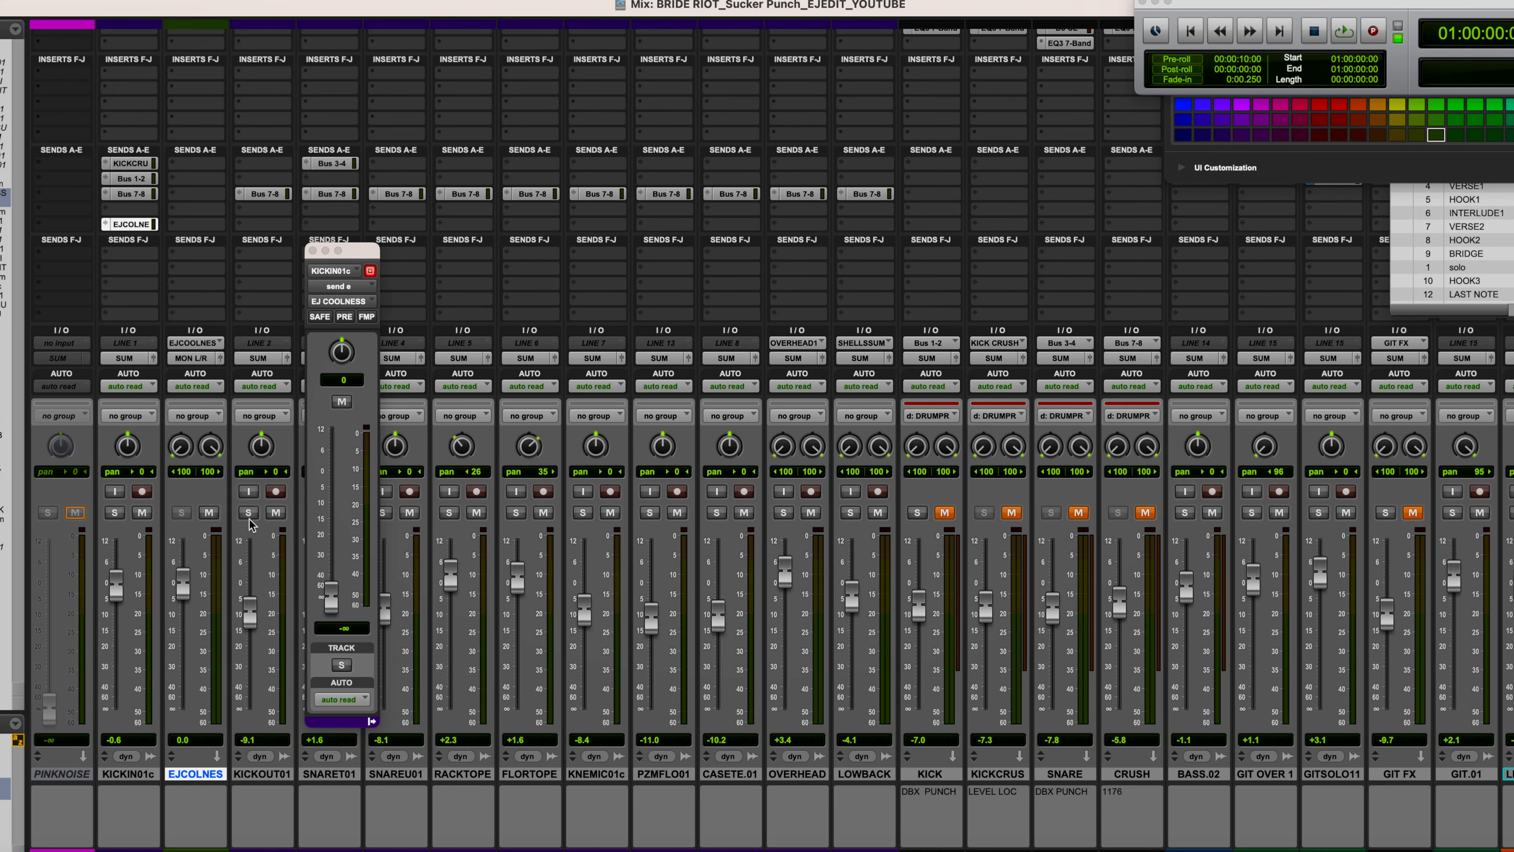
{"action": "scroll", "coordinate": [210, 156], "scroll_direction": "up", "scroll_amount": 3}
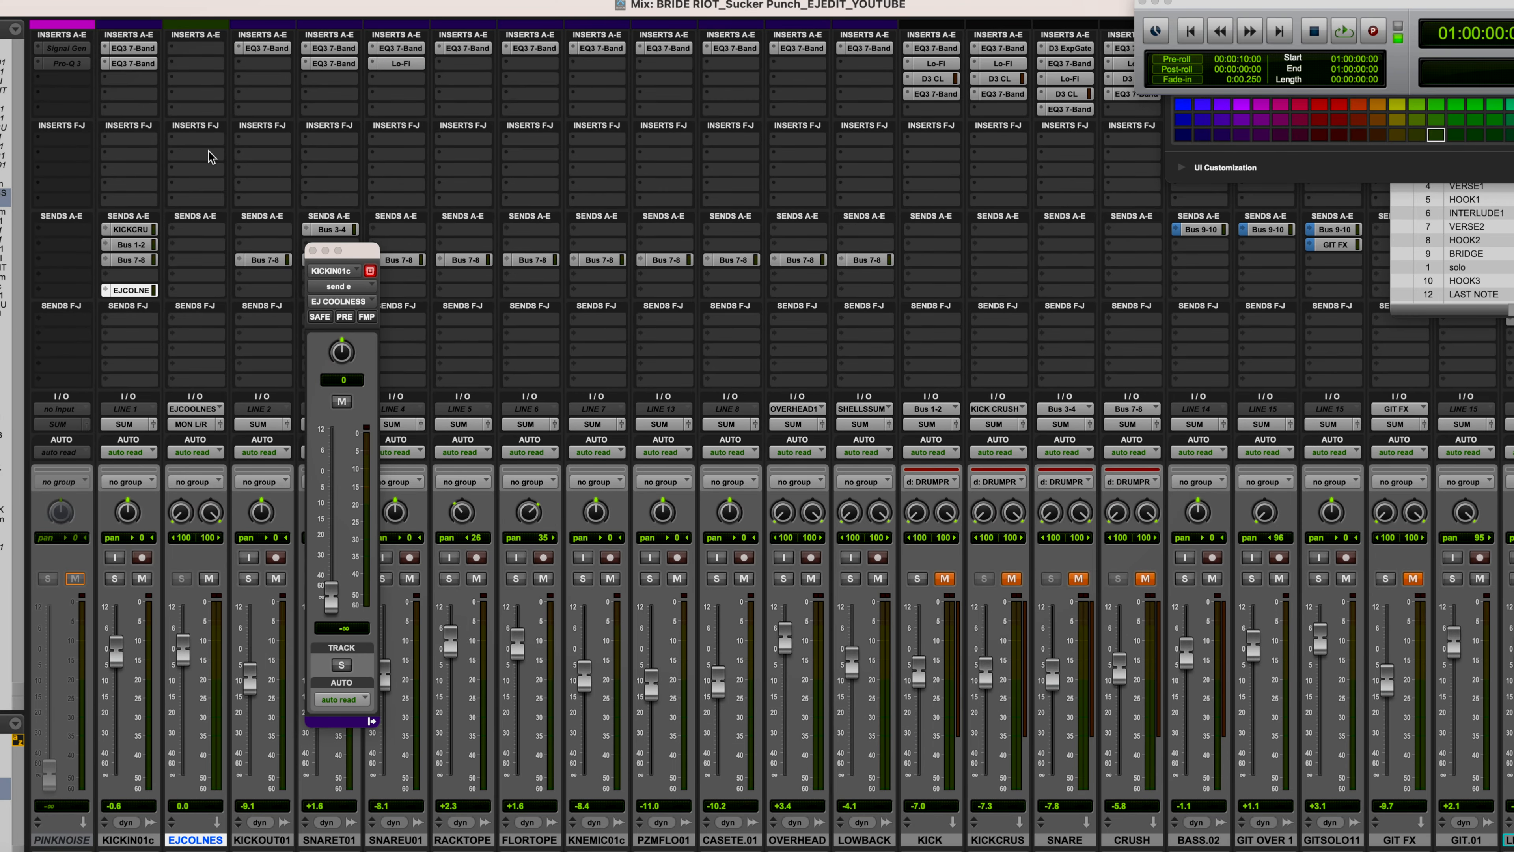
{"action": "left_click_drag", "start_coordinate": [341, 593], "coordinate": [339, 685]}
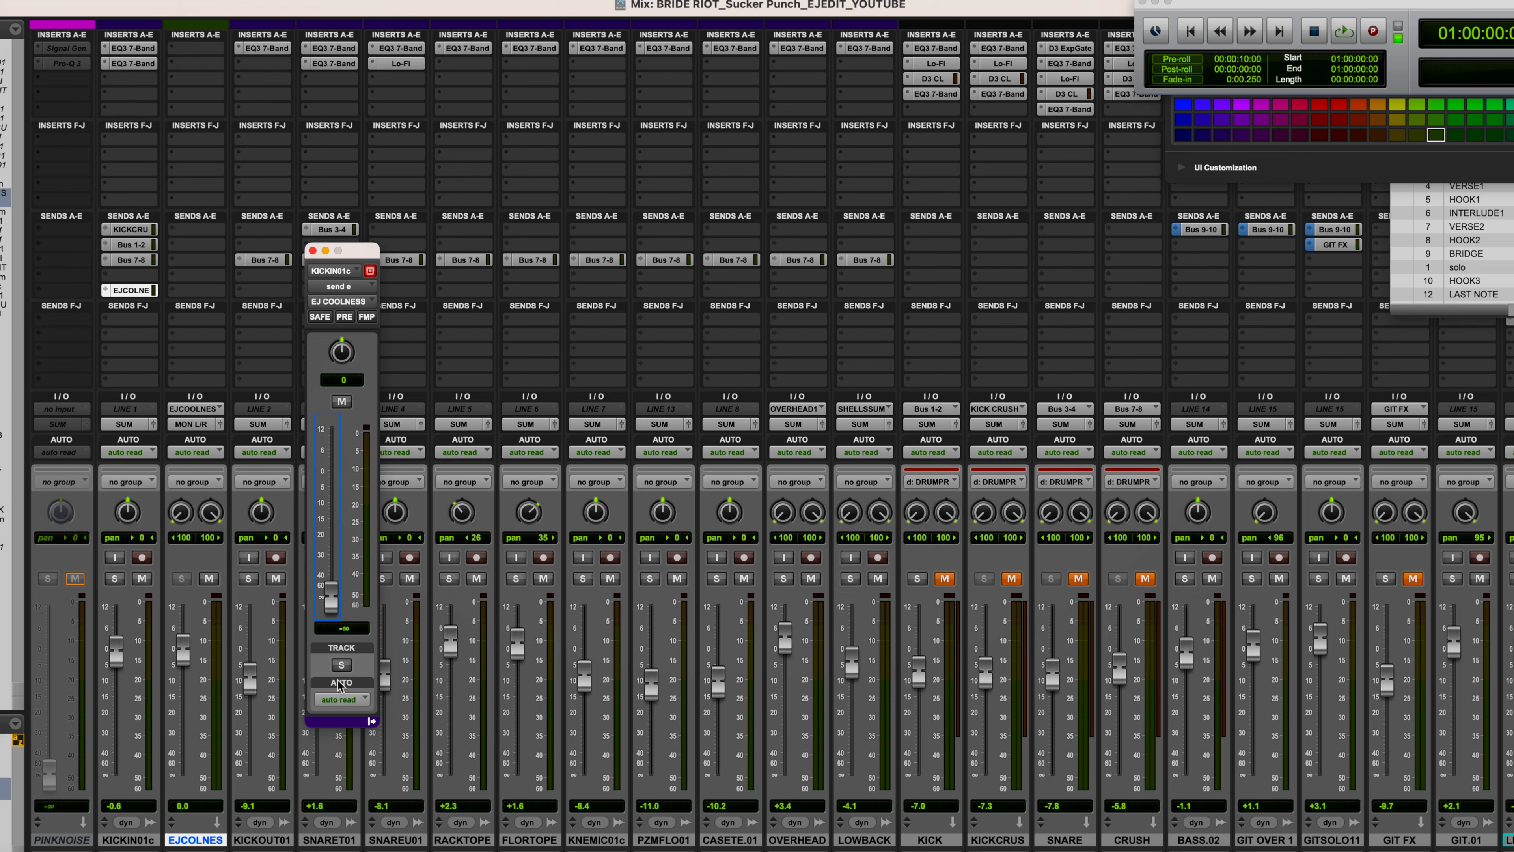
Close the KICKIN send window, then hide the EJ COOLNESS aux track and make it inactive.
{"action": "left_click", "coordinate": [312, 251]}
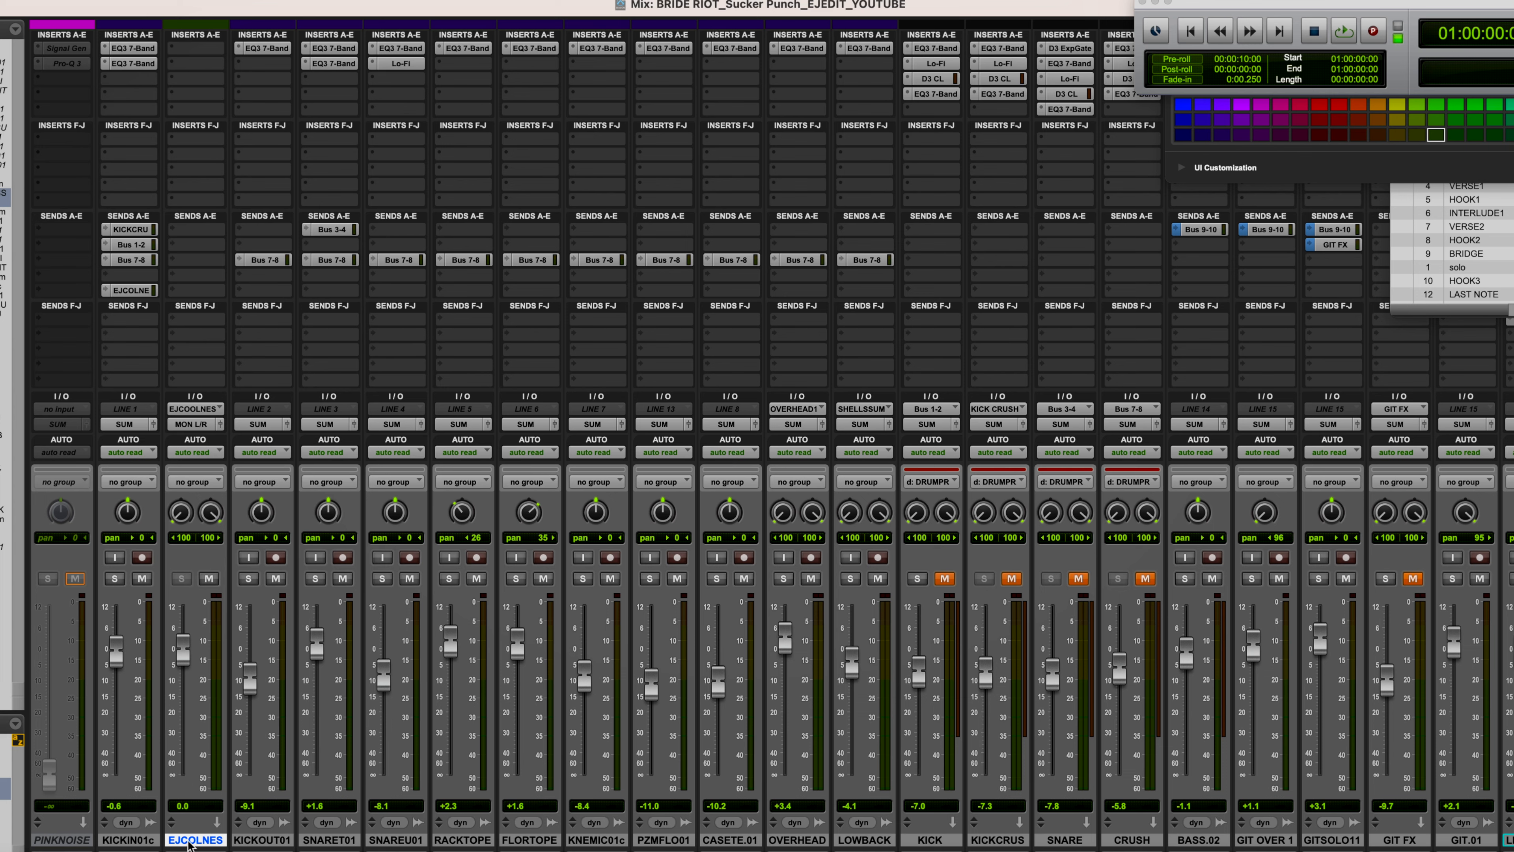
{"action": "right_click", "coordinate": [196, 842]}
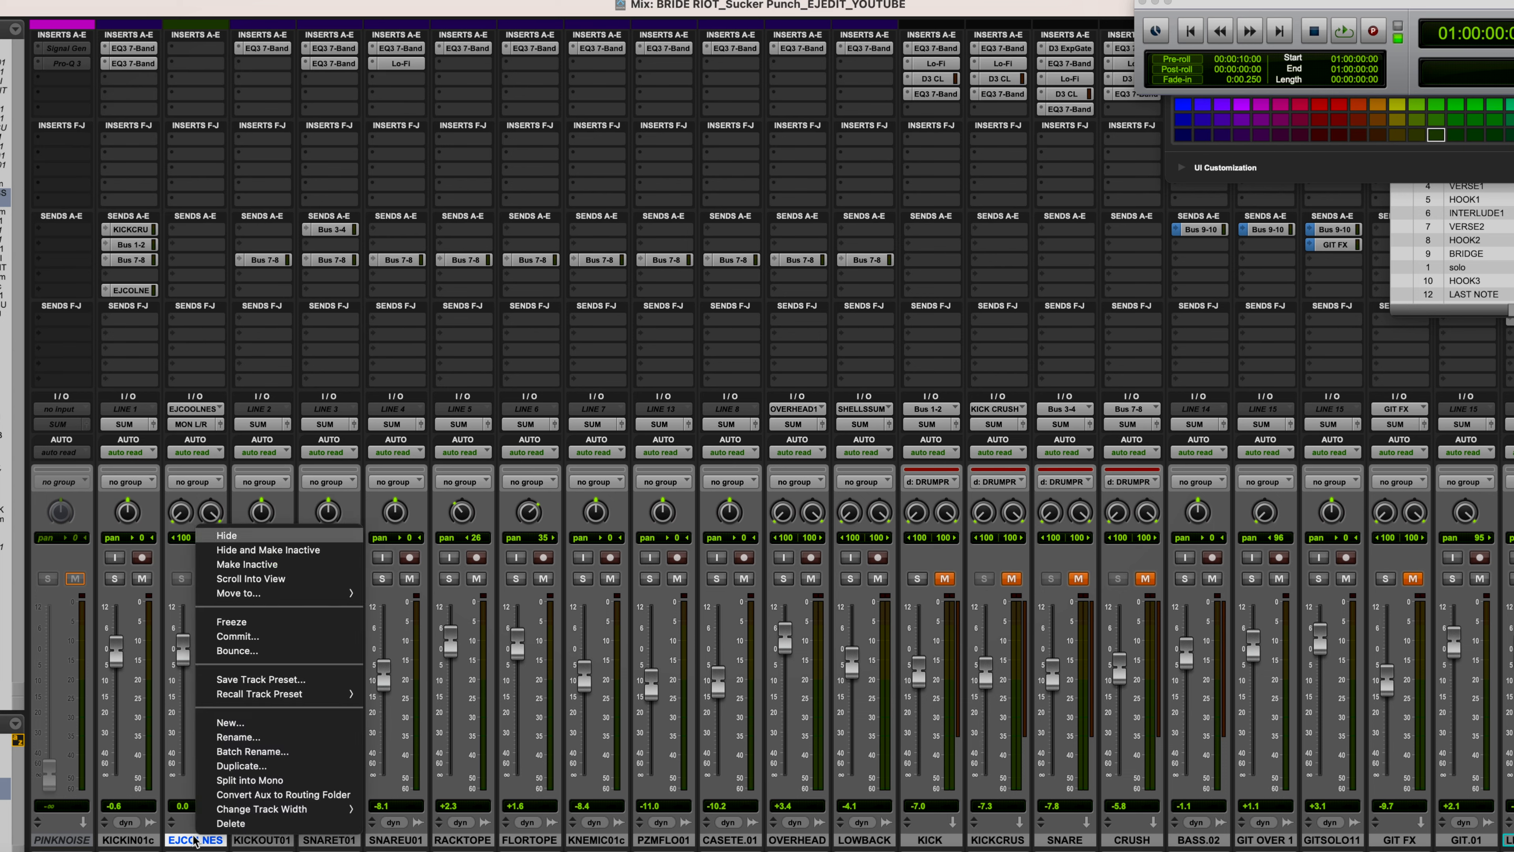
{"action": "left_click", "coordinate": [272, 549]}
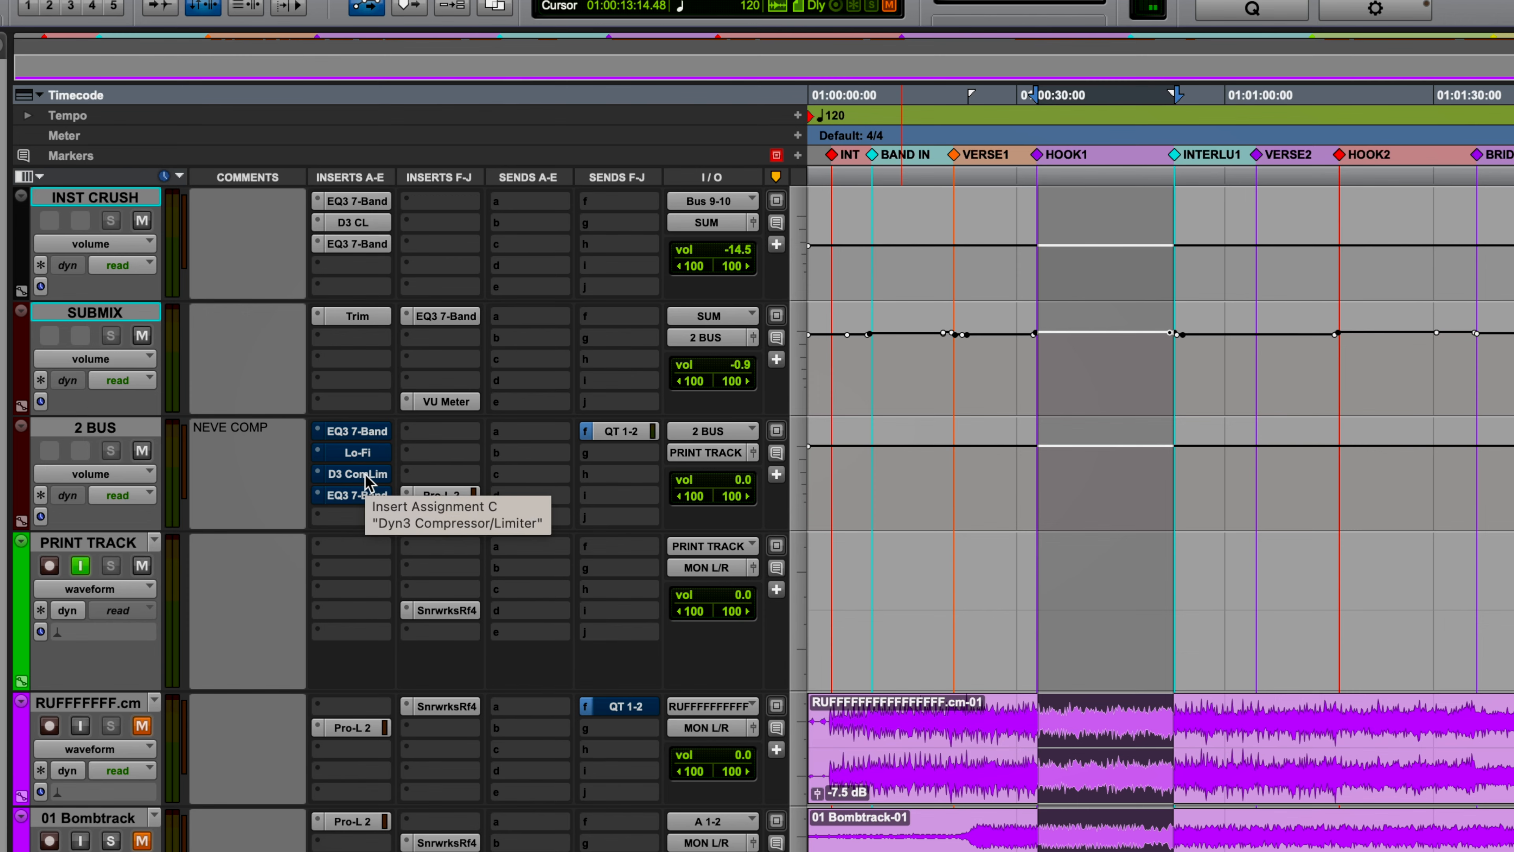
Inspect the Dyn3 Compressor/Limiter, last EQ3 7-Band and Lo-Fi on 2 BUS, and play the HOOK1 selection.
{"action": "left_click", "coordinate": [365, 474]}
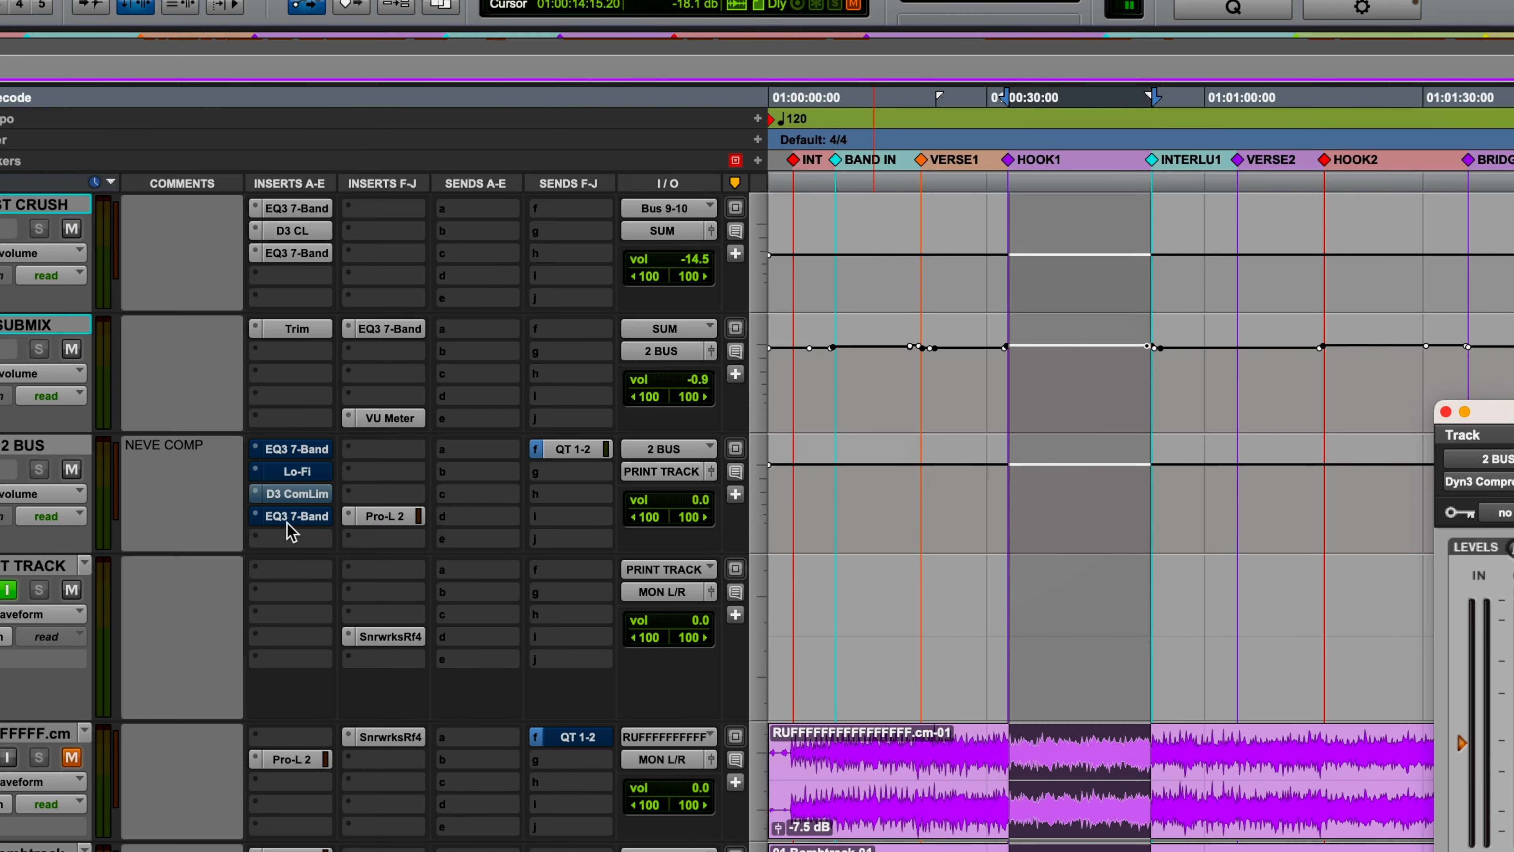
{"action": "left_click", "coordinate": [289, 519]}
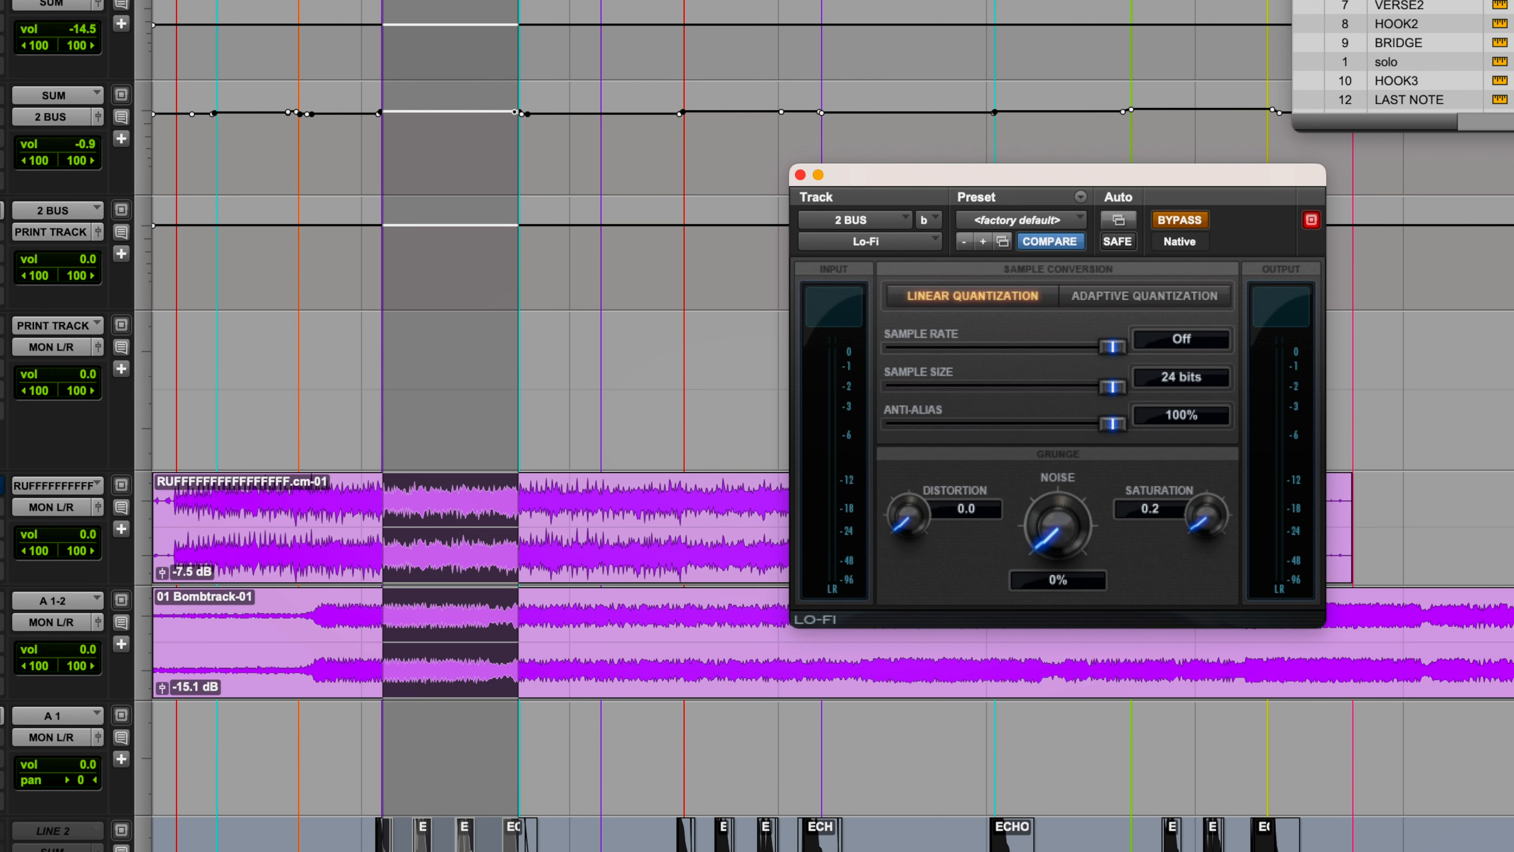
{"action": "left_click", "coordinate": [801, 175]}
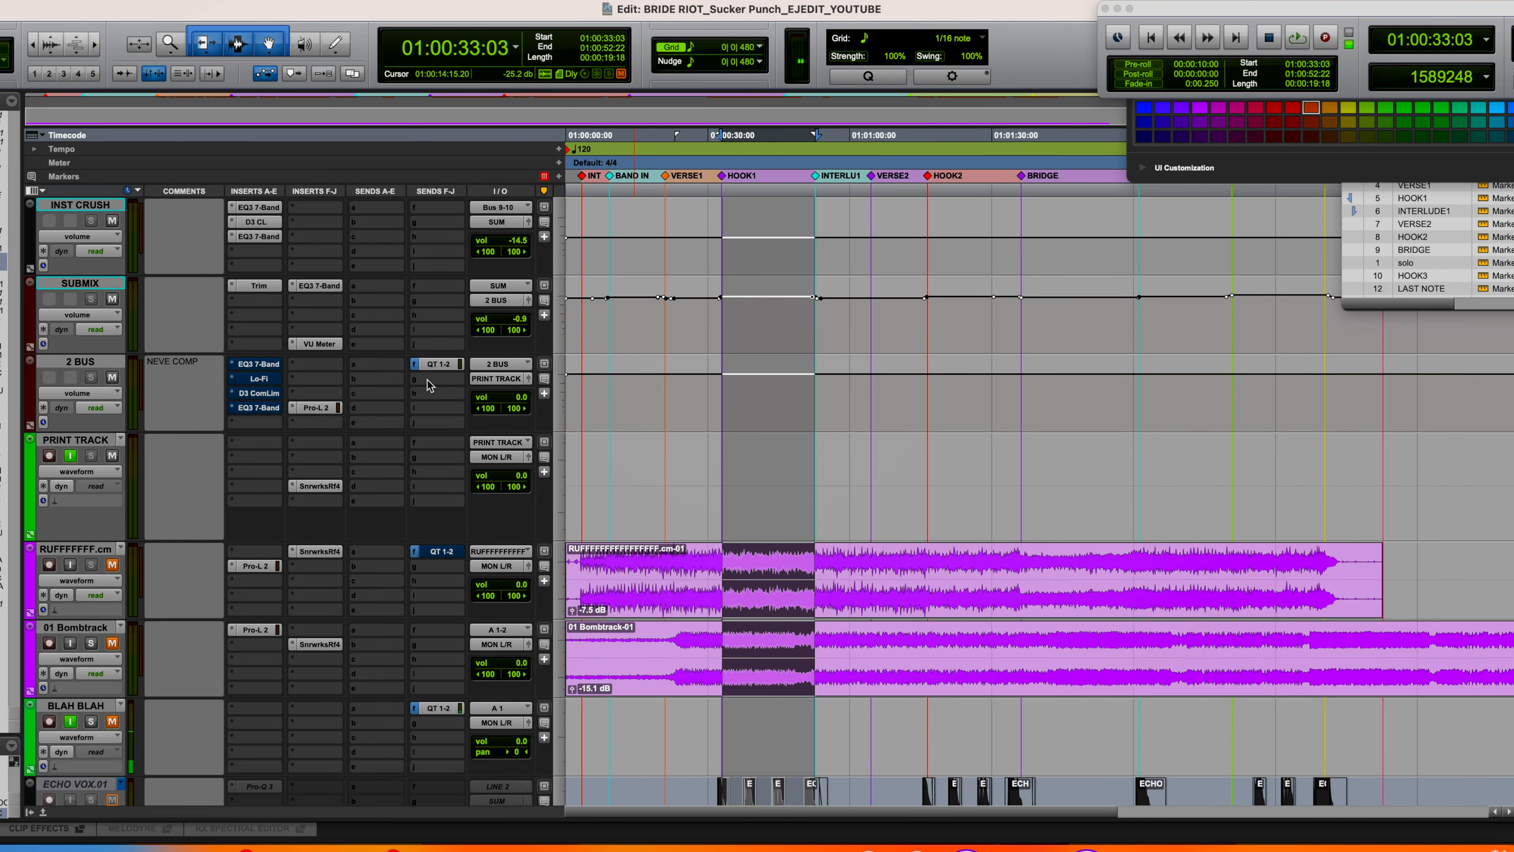
{"action": "key", "text": "space"}
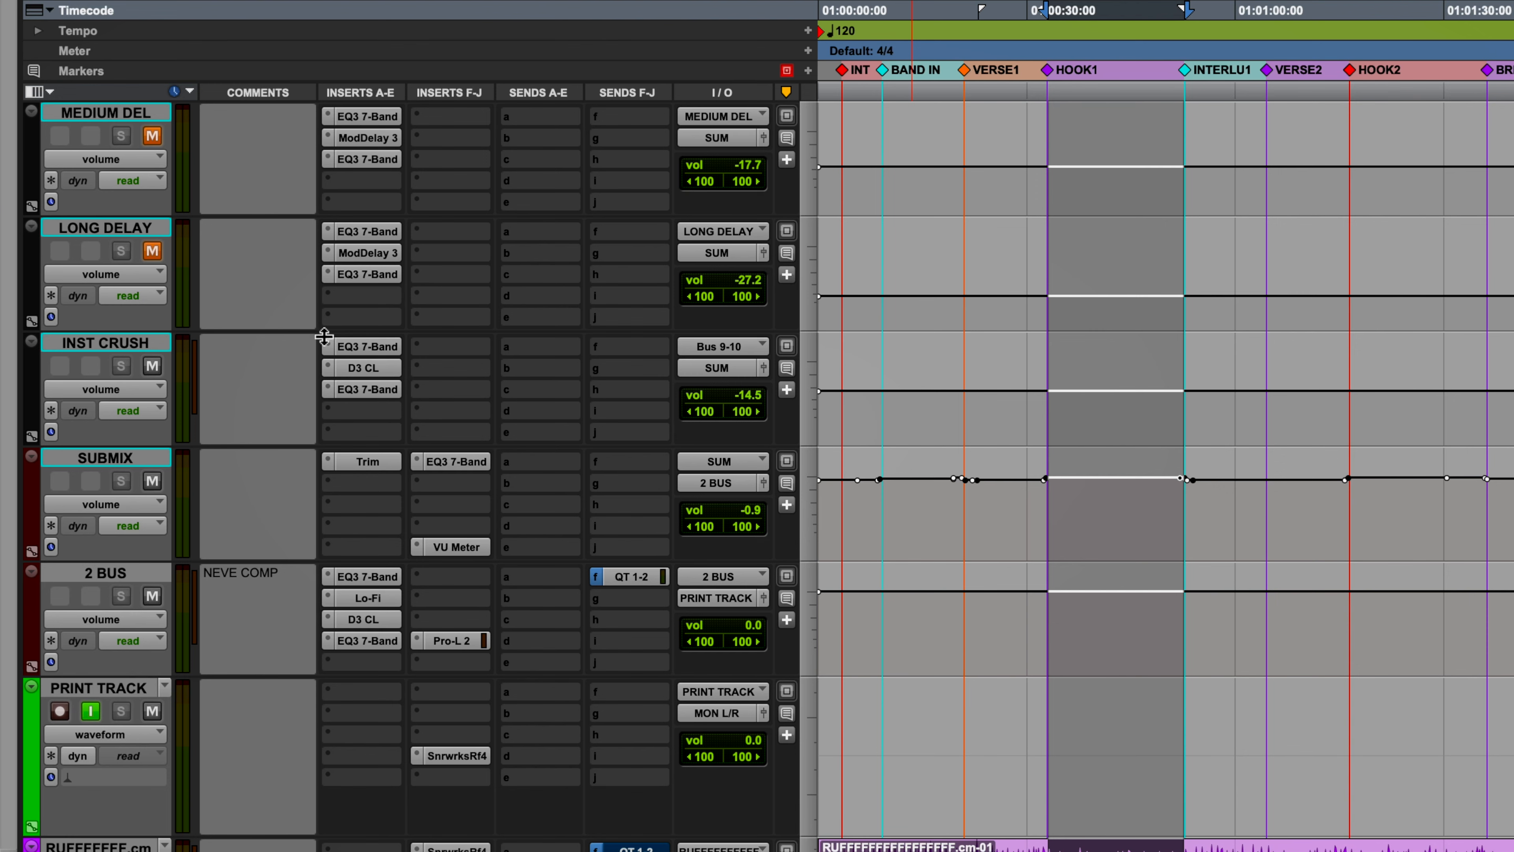
Inspect the INST CRUSH compressor, and compare the HOOK1 selection with the INST CRUSH track muted and unmuted.
{"action": "left_click", "coordinate": [375, 376]}
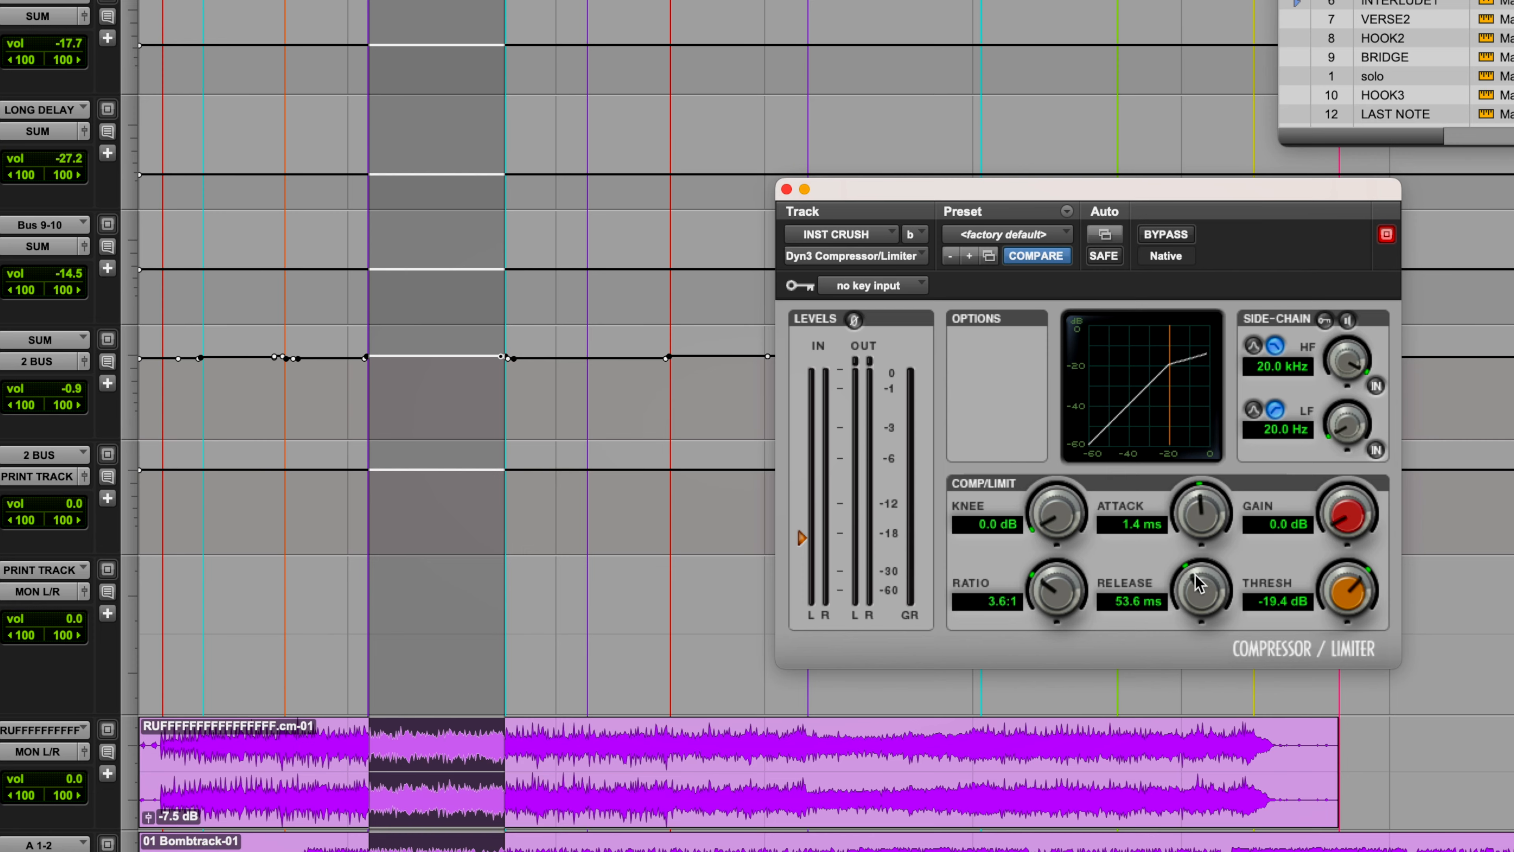
{"action": "left_click", "coordinate": [787, 189]}
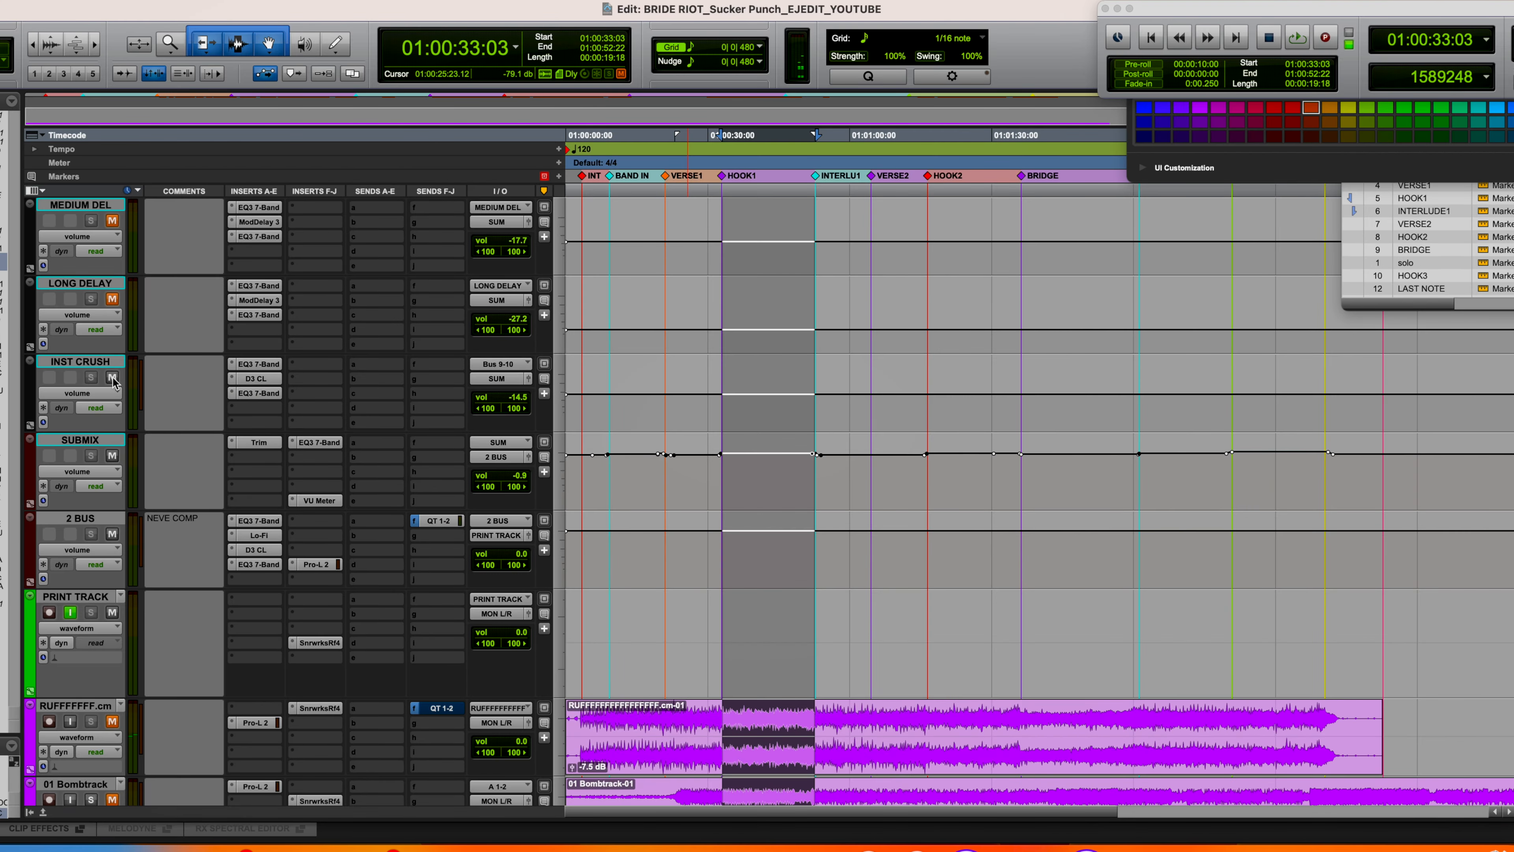
{"action": "left_click", "coordinate": [112, 377]}
{"action": "key", "text": "space"}
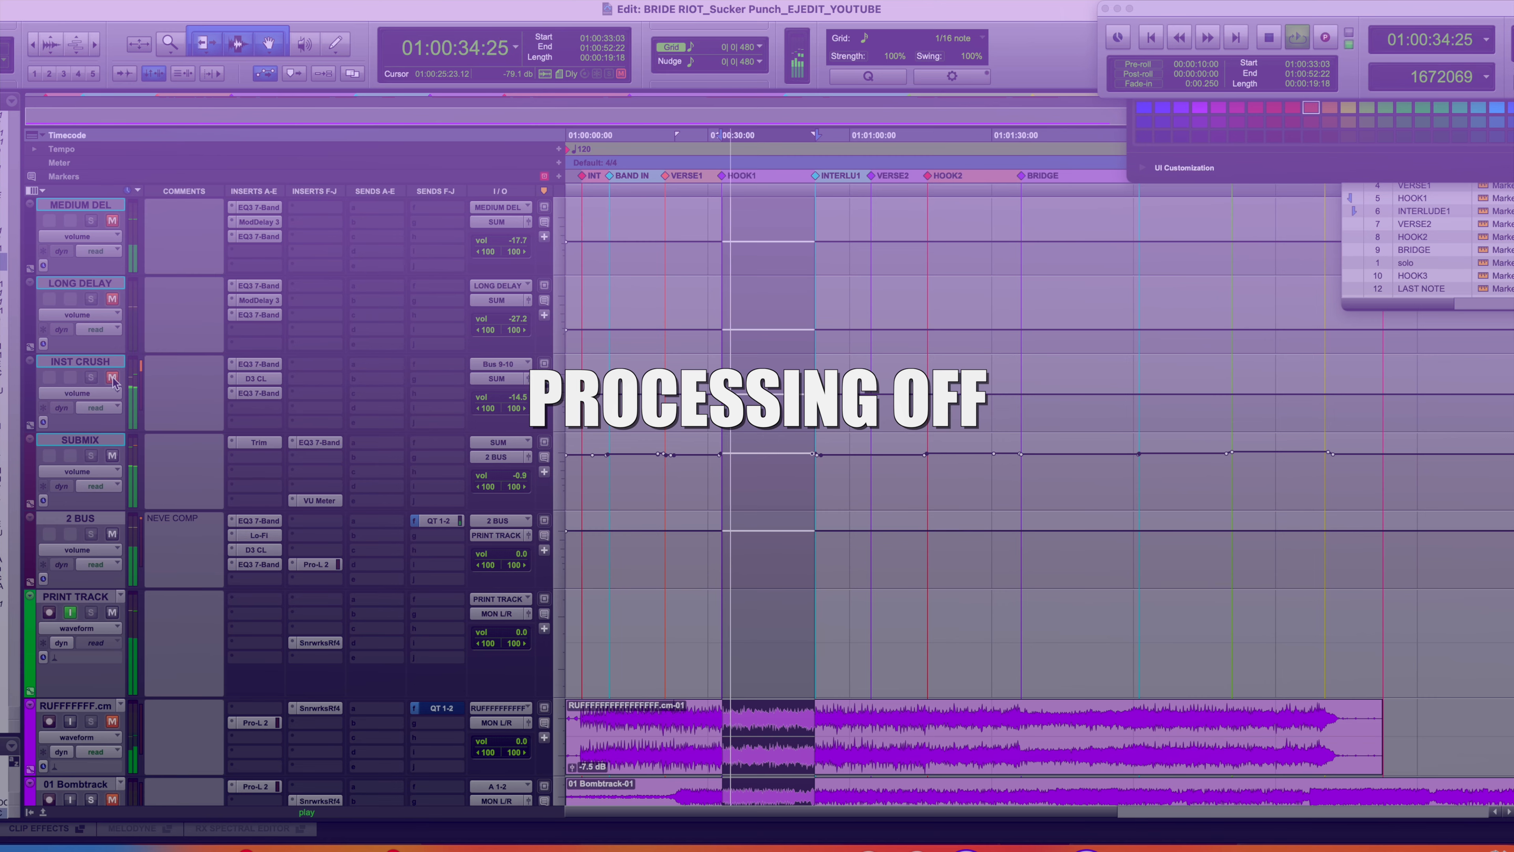
{"action": "left_click", "coordinate": [112, 378]}
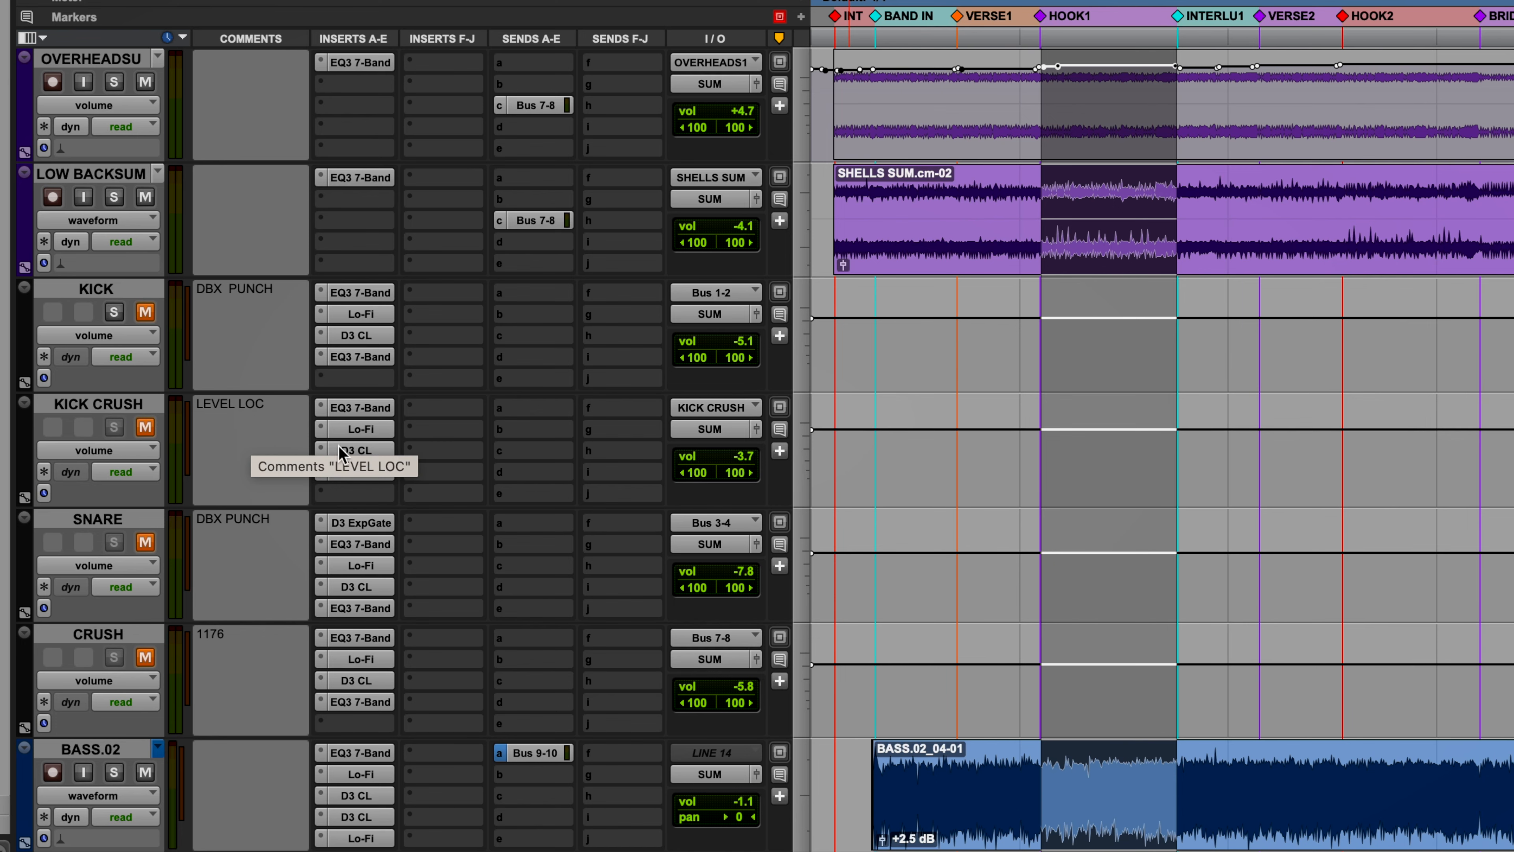
Inspect the Lo-Fi settings on KICK CRUSH and the Dyn3 Compressor/Limiter settings on CRUSH.
{"action": "left_click", "coordinate": [363, 435]}
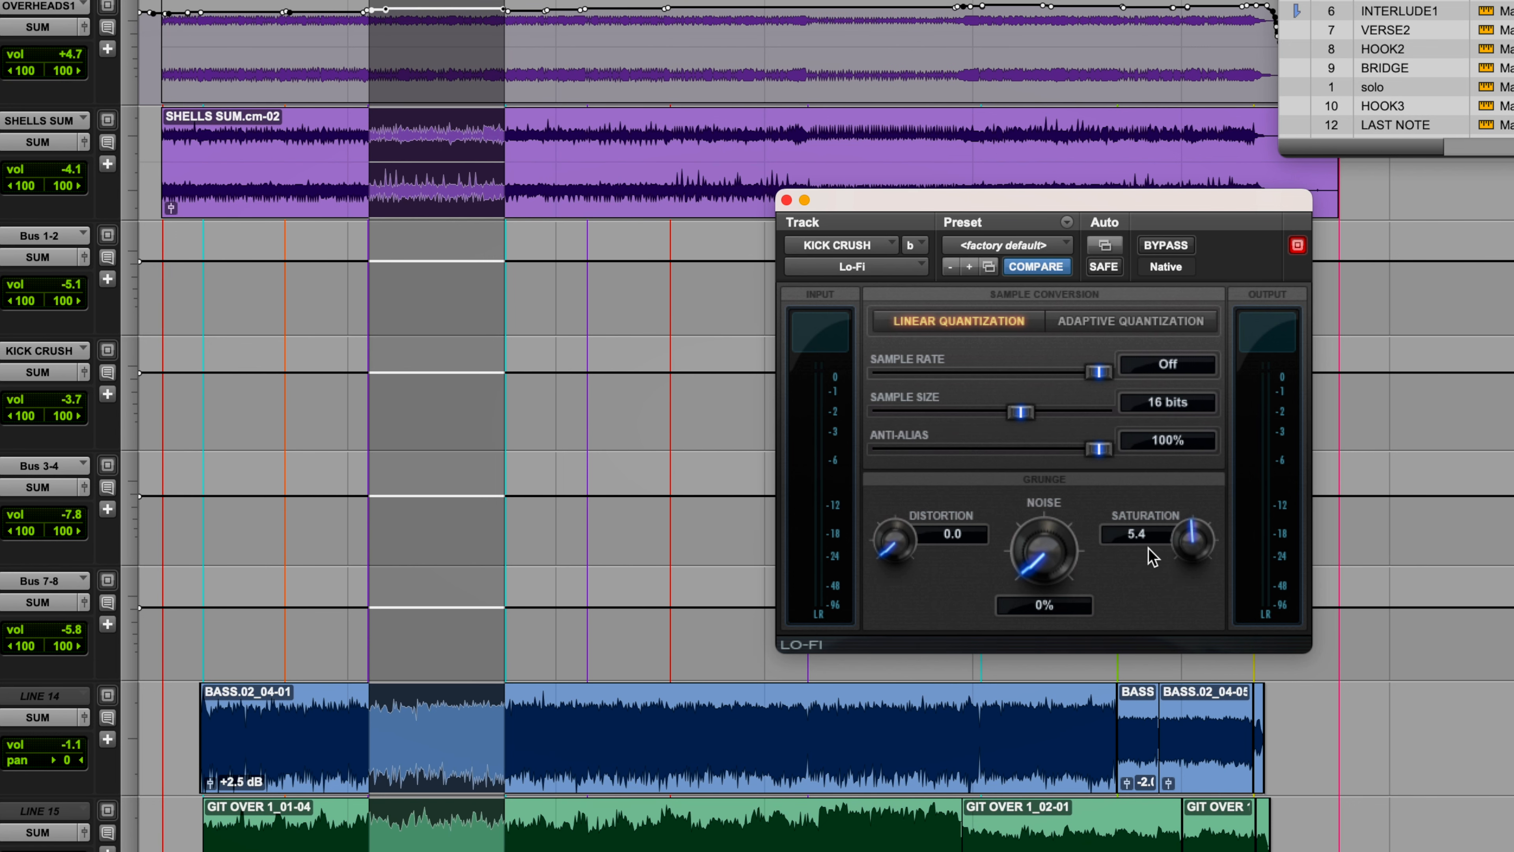
{"action": "left_click", "coordinate": [787, 200]}
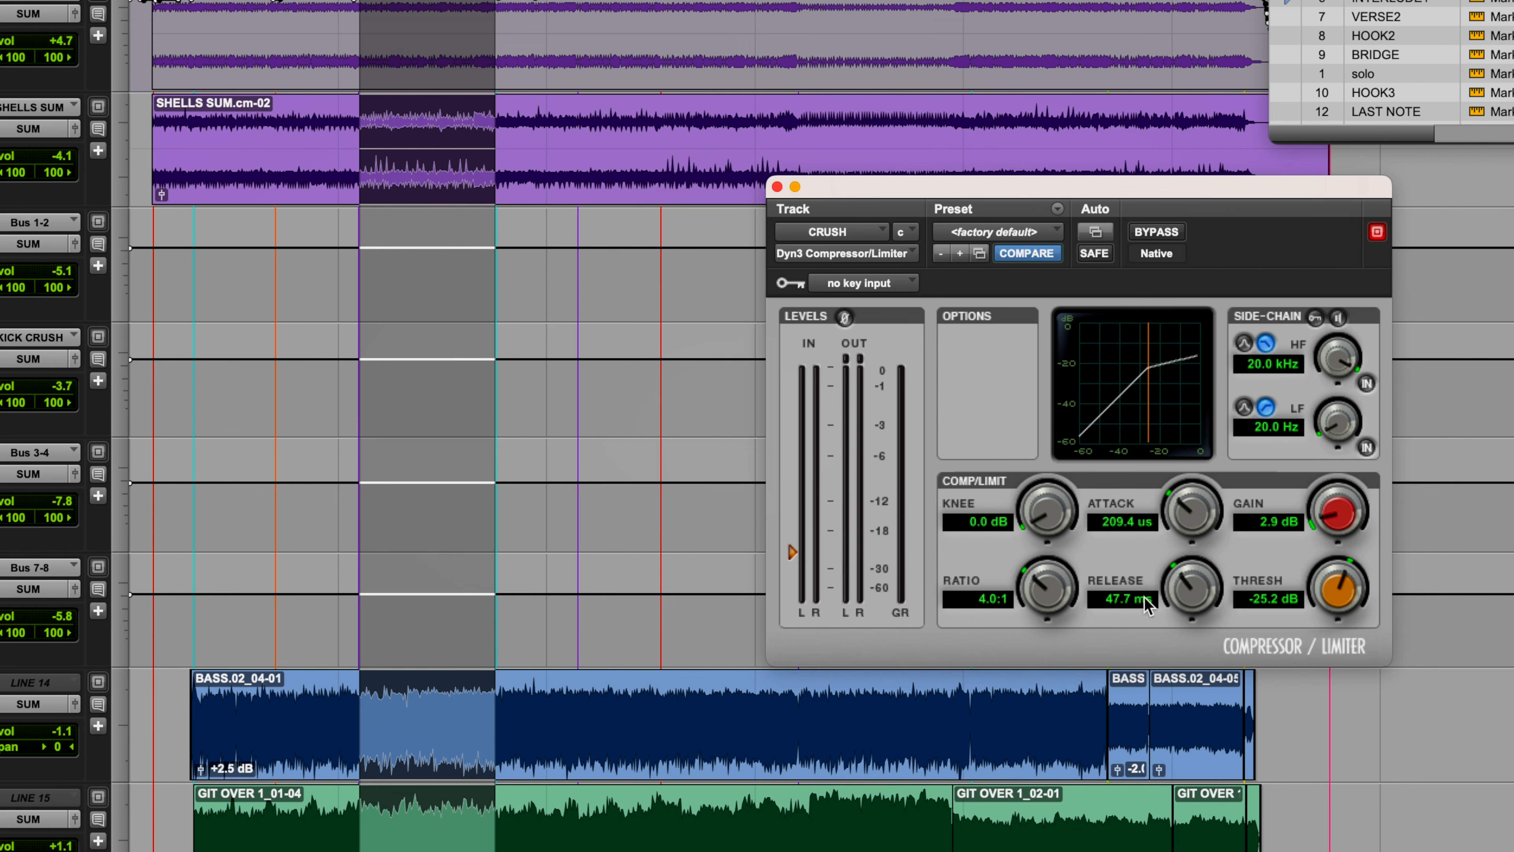
{"action": "left_click", "coordinate": [777, 187]}
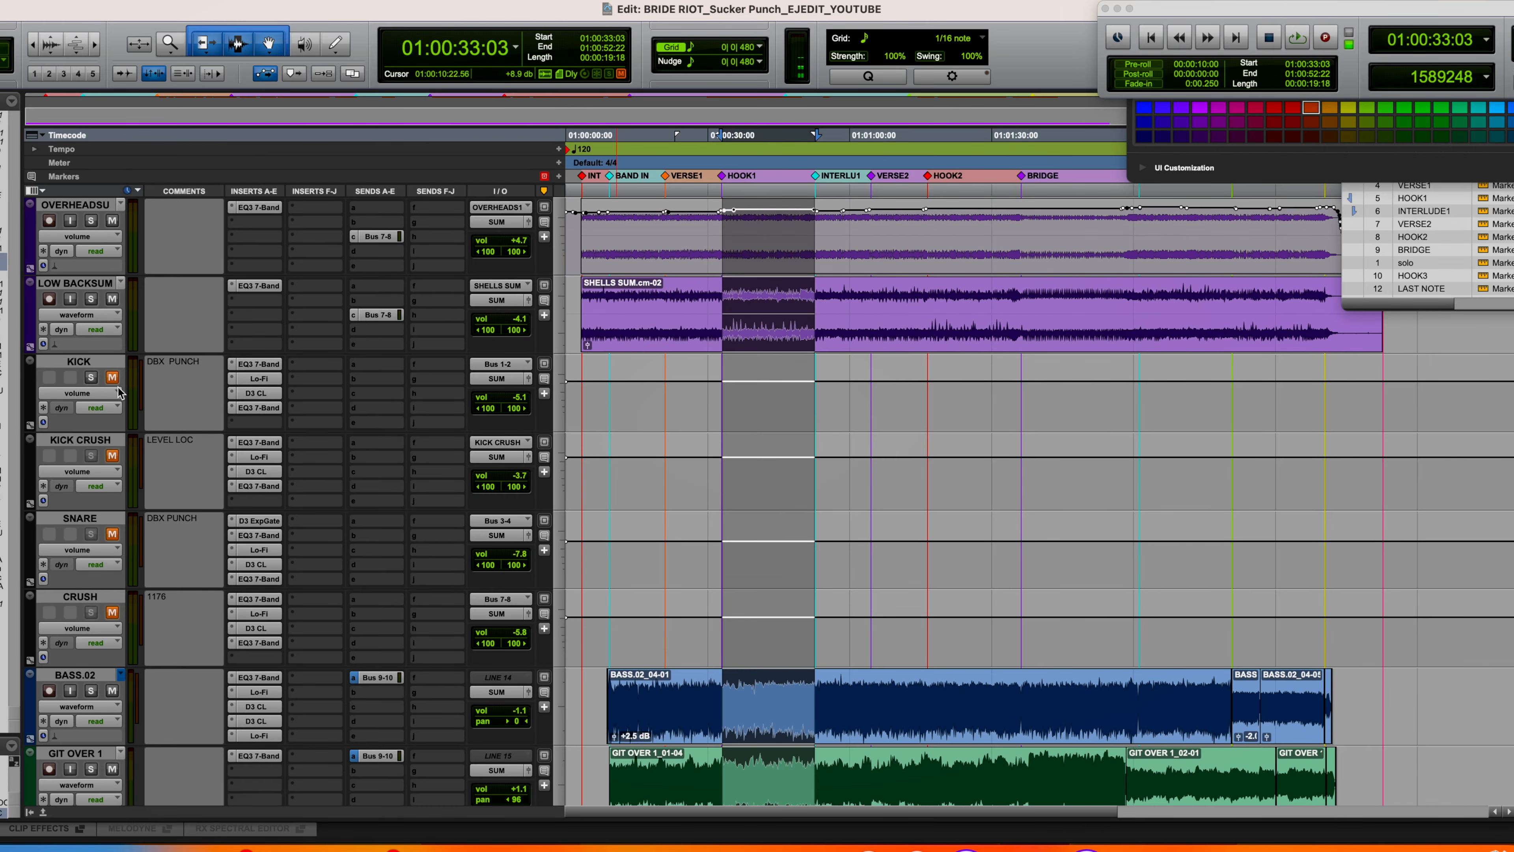
Play the HOOK1 selection while toggling the mutes of KICK, KICK CRUSH, SNARE and CRUSH to compare the drum processing.
{"action": "key", "text": "space"}
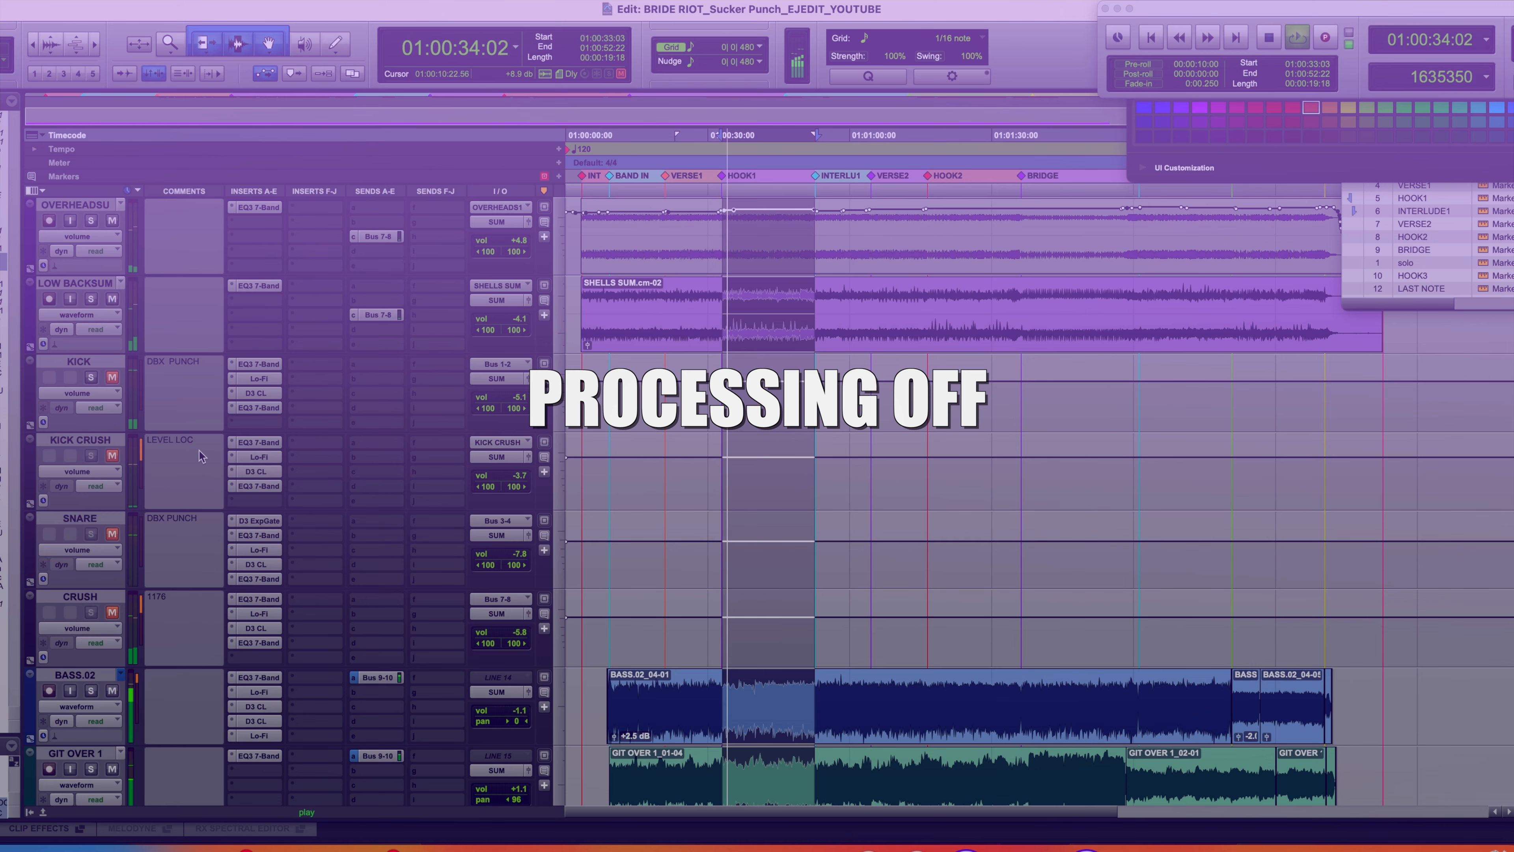
{"action": "left_click", "coordinate": [112, 378], "text": "alt"}
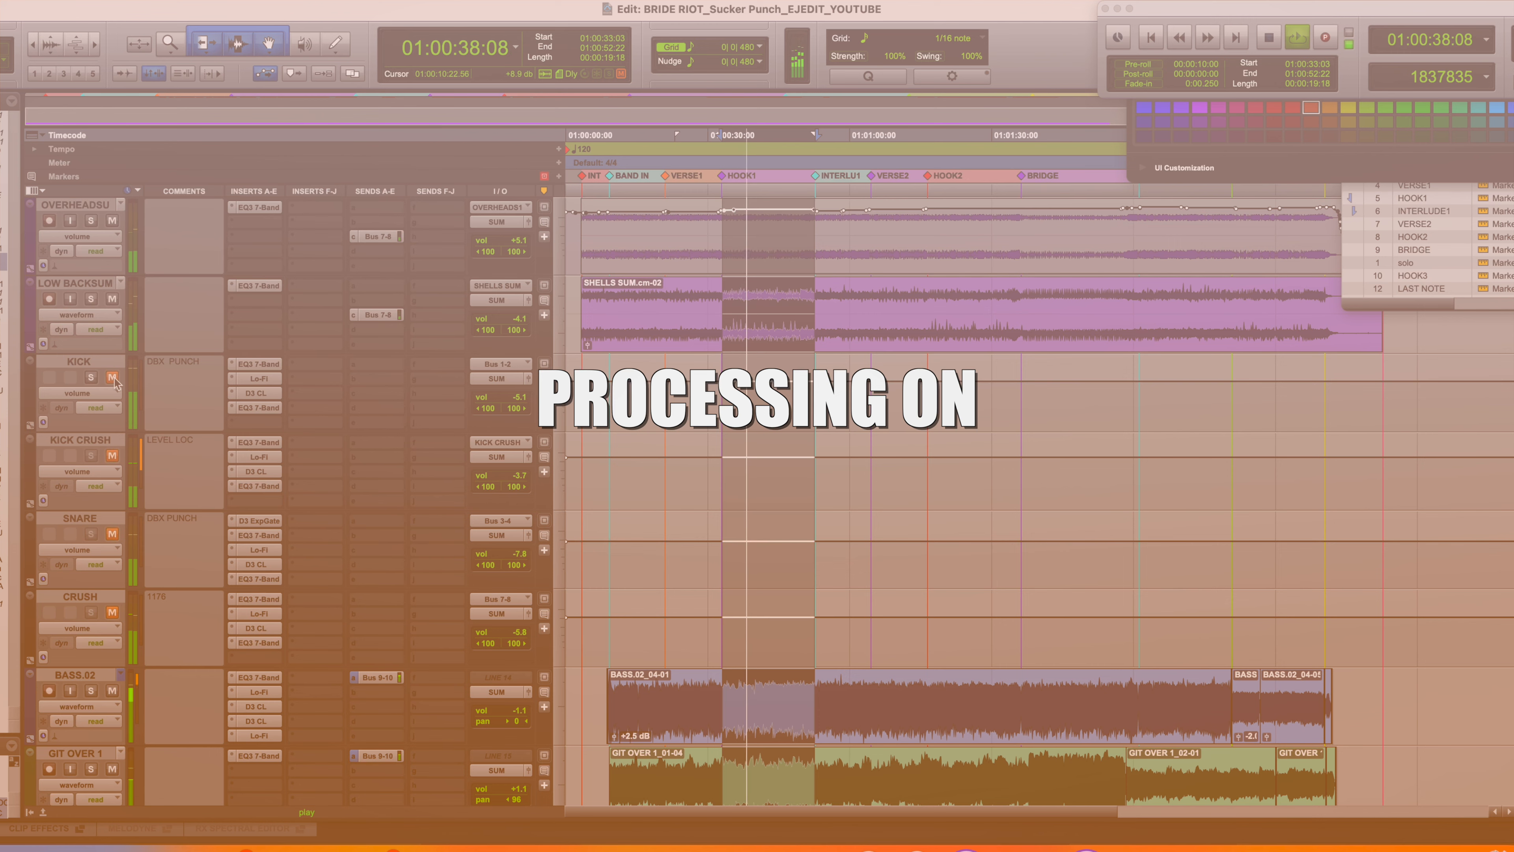
{"action": "left_click", "coordinate": [112, 377], "text": "alt"}
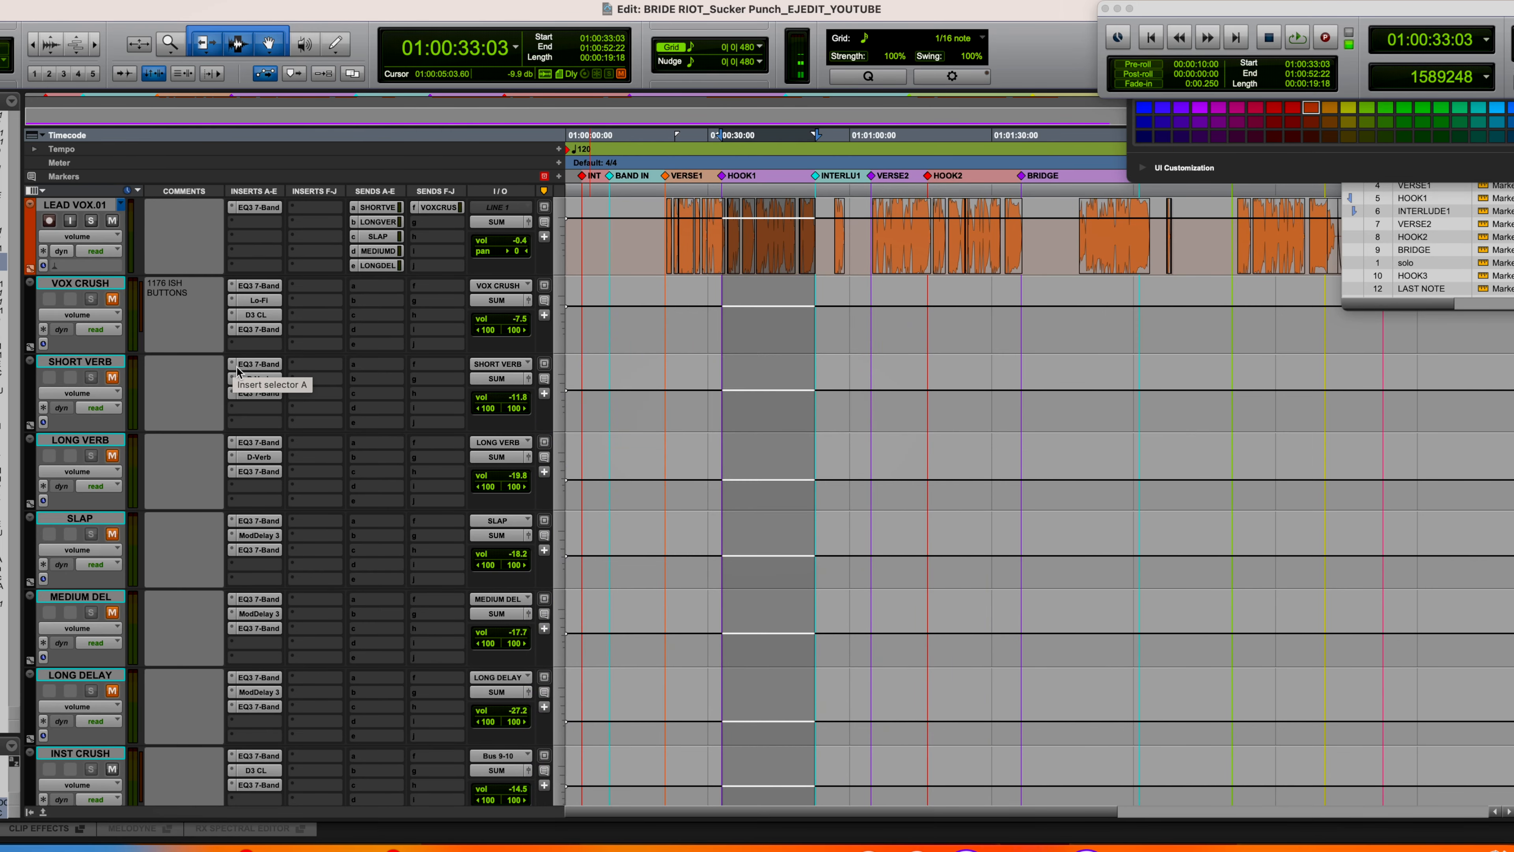
Switch to the mix window and inspect the compressor, Lo-Fi and final EQ3 7-Band on VOX CRUSH.
{"action": "key", "text": "super+equal"}
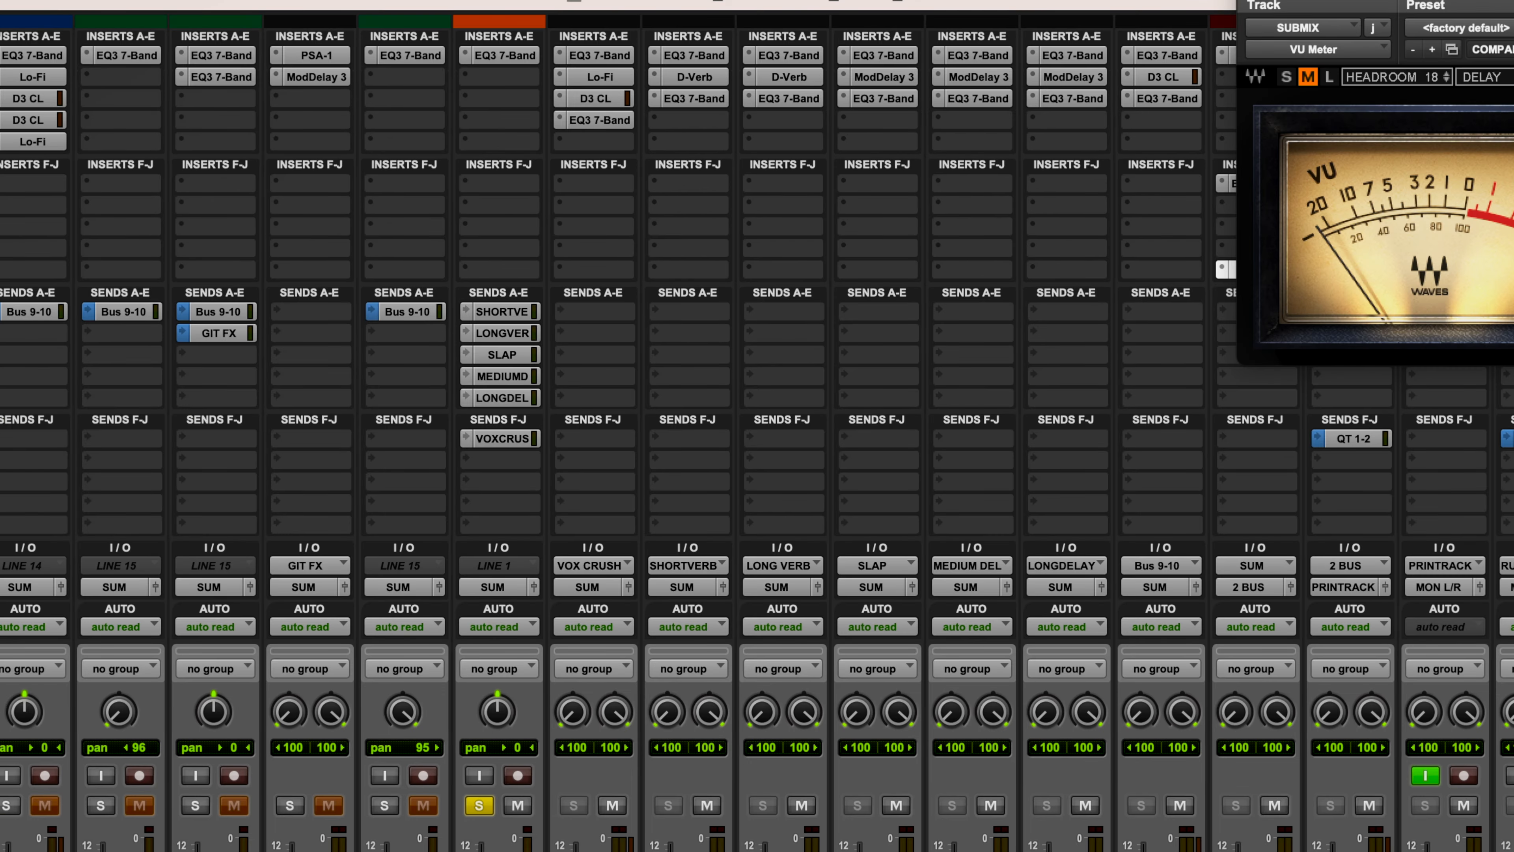
{"action": "left_click", "coordinate": [614, 99]}
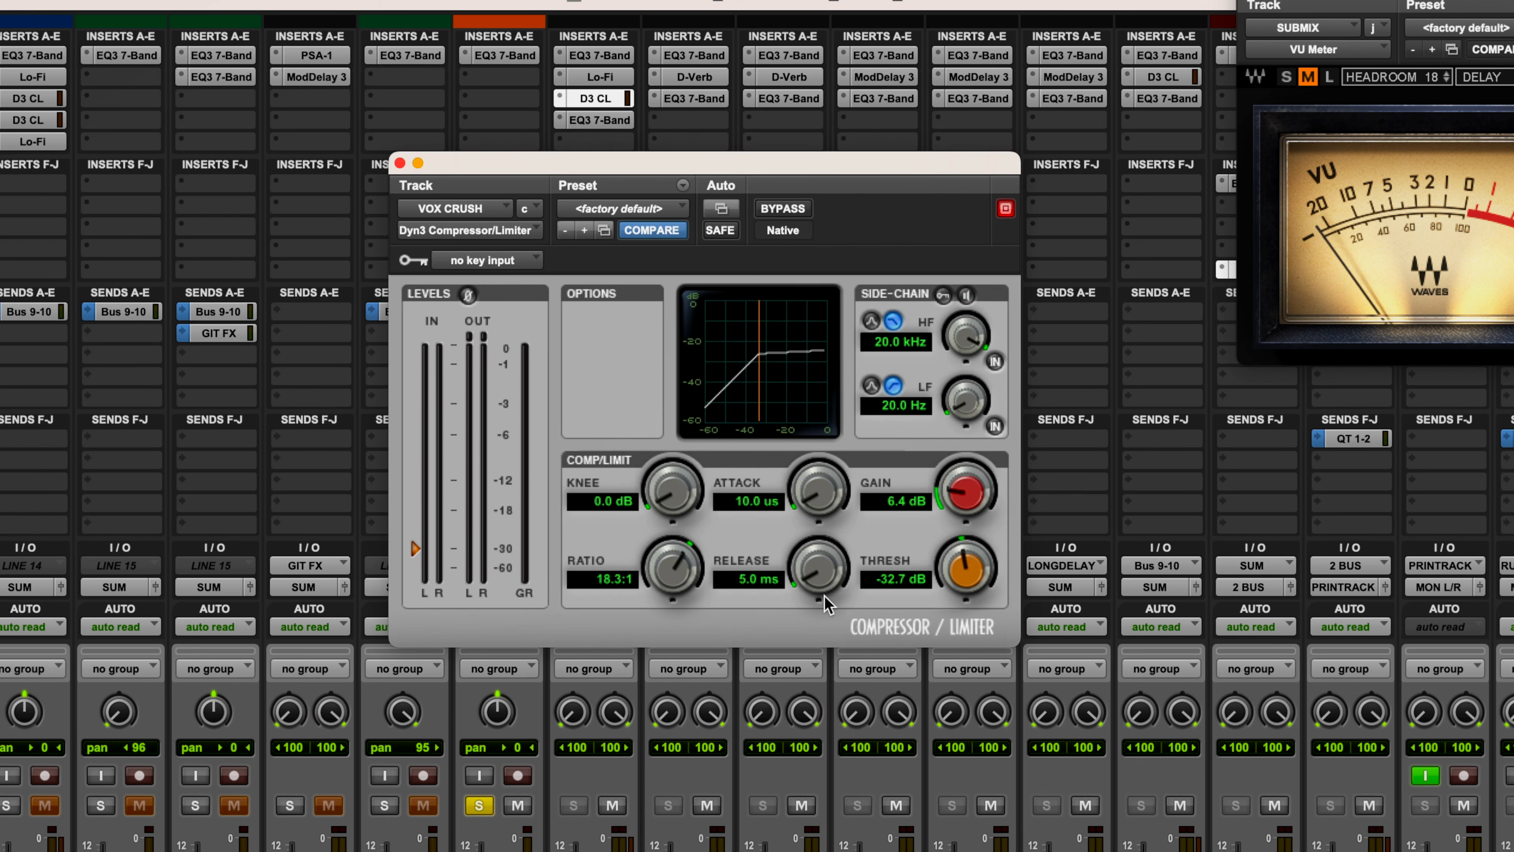
{"action": "left_click", "coordinate": [400, 163]}
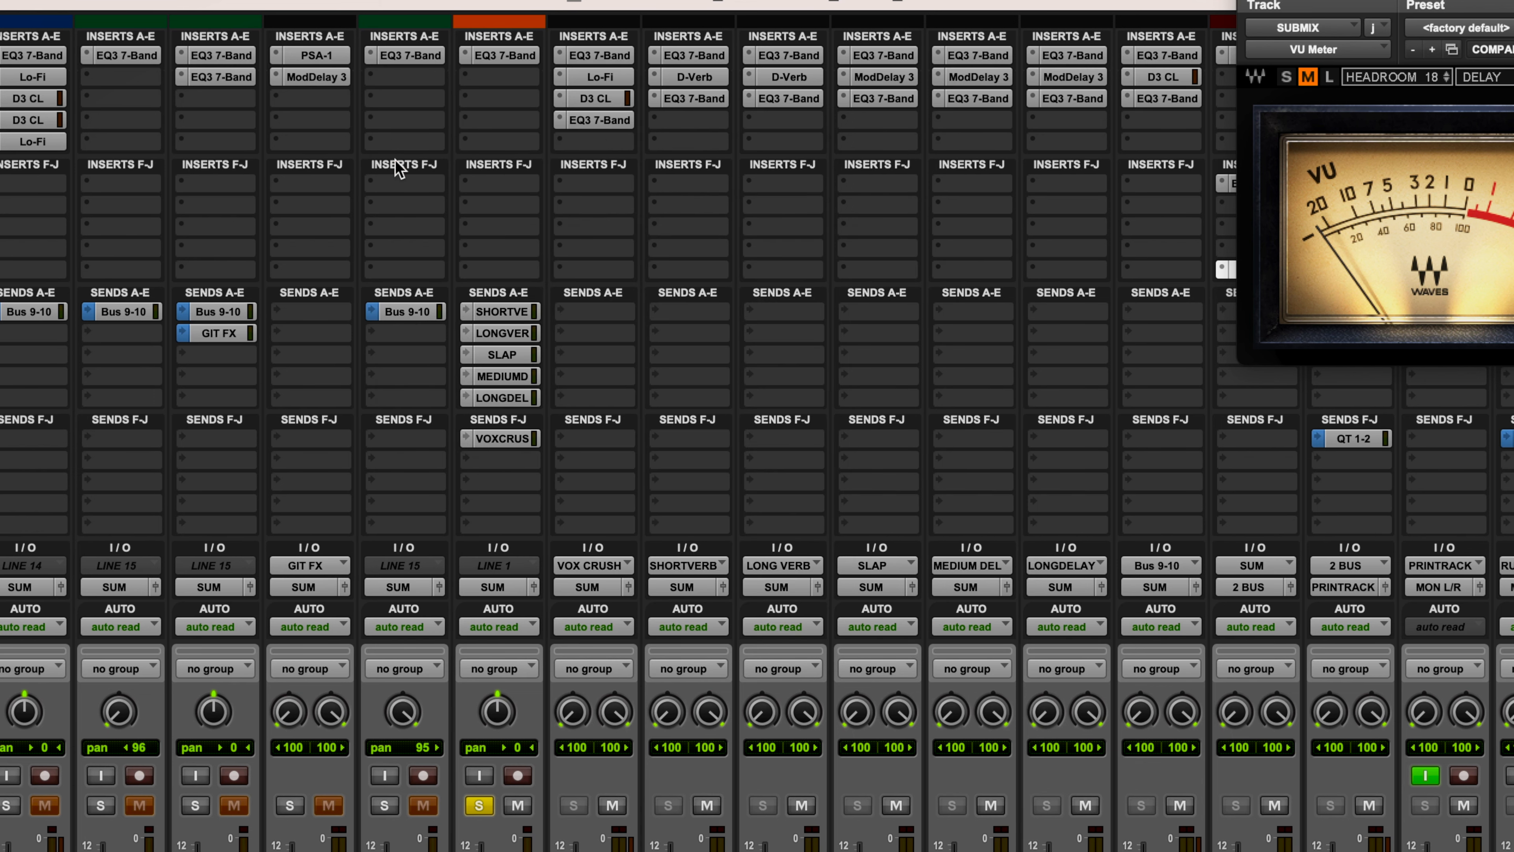
{"action": "left_click", "coordinate": [599, 78]}
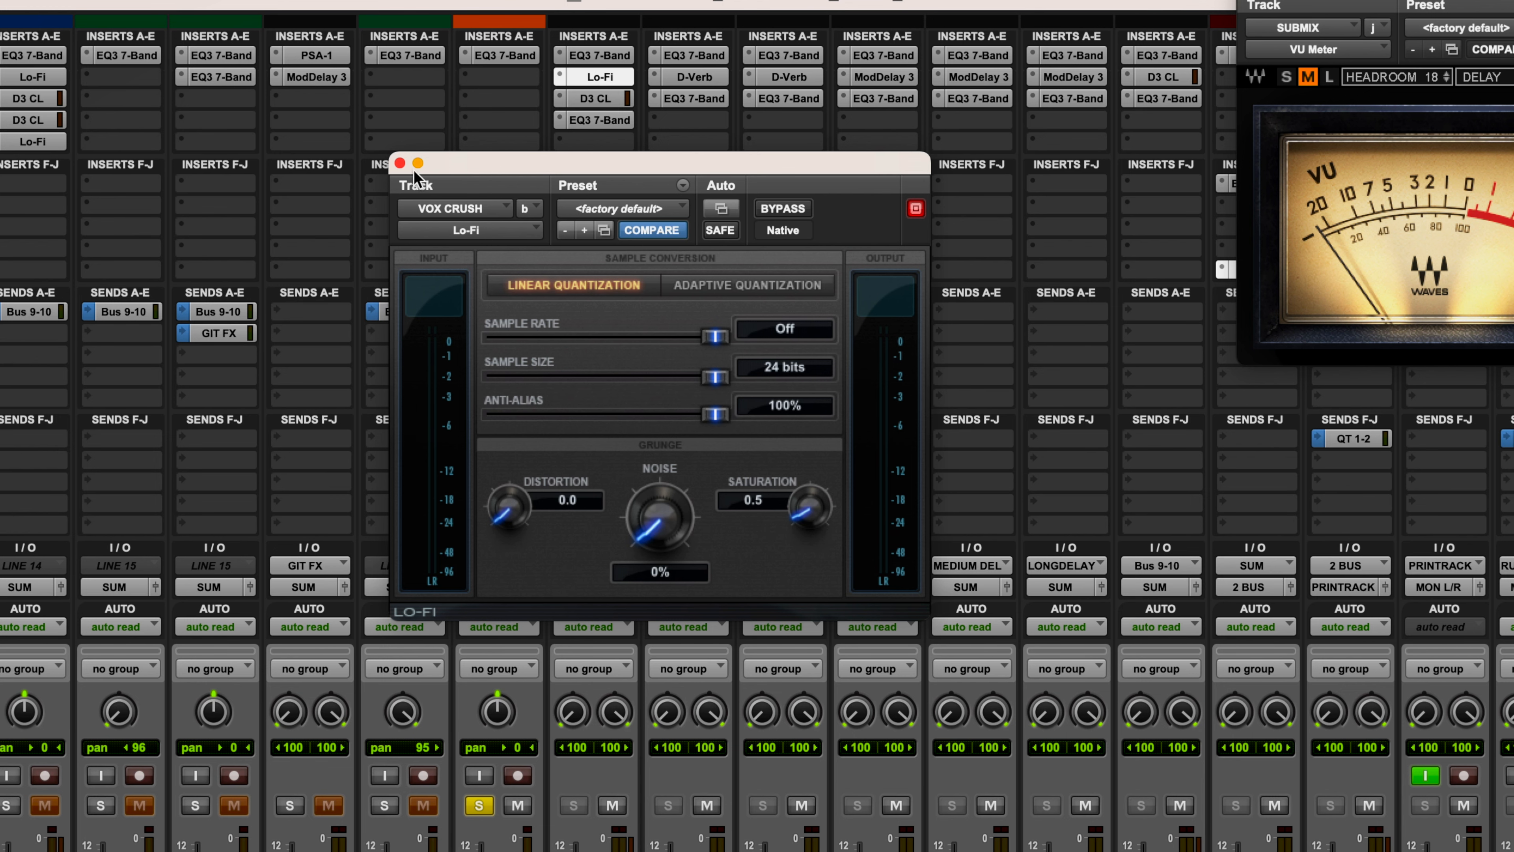
{"action": "left_click", "coordinate": [399, 162]}
{"action": "left_click", "coordinate": [599, 120]}
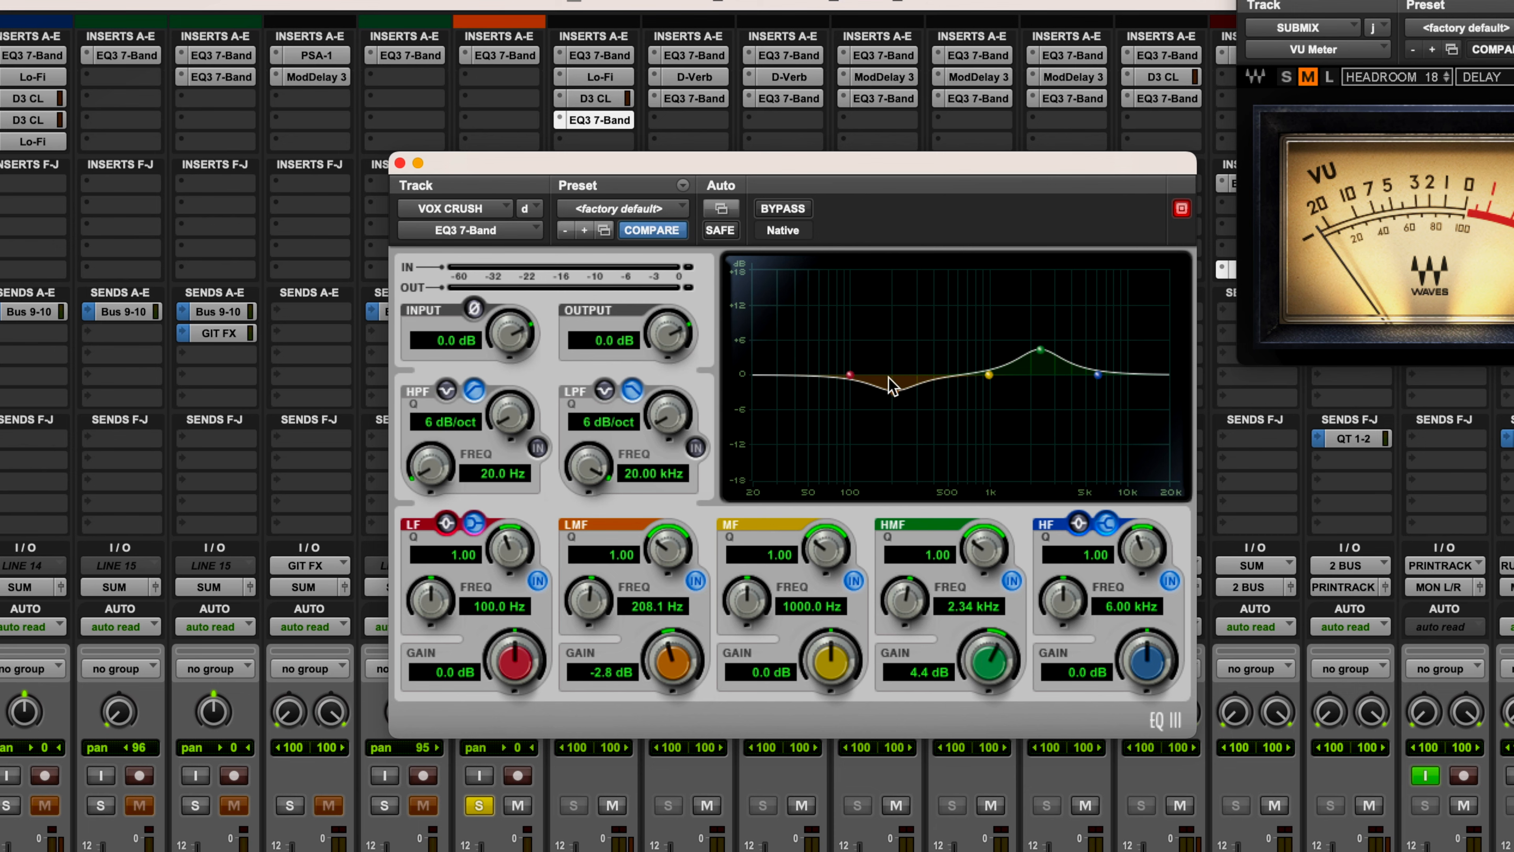
{"action": "left_click", "coordinate": [399, 163]}
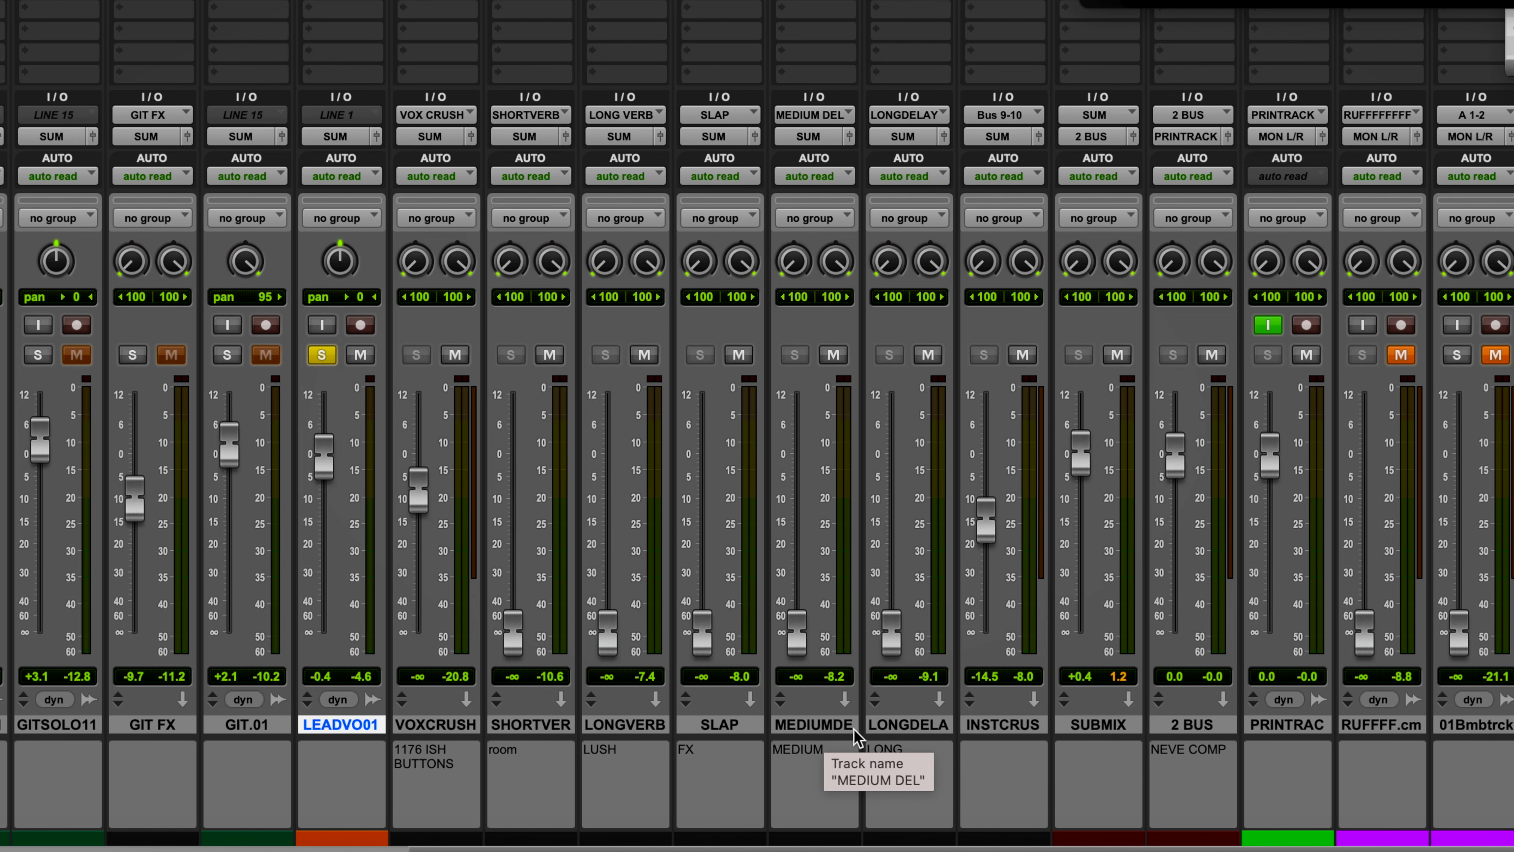
Inspect the filter settings of the EQ3 7-Band before and after the D-Verb on SHORT VERB.
{"action": "scroll", "coordinate": [719, 413], "scroll_direction": "up", "scroll_amount": 3}
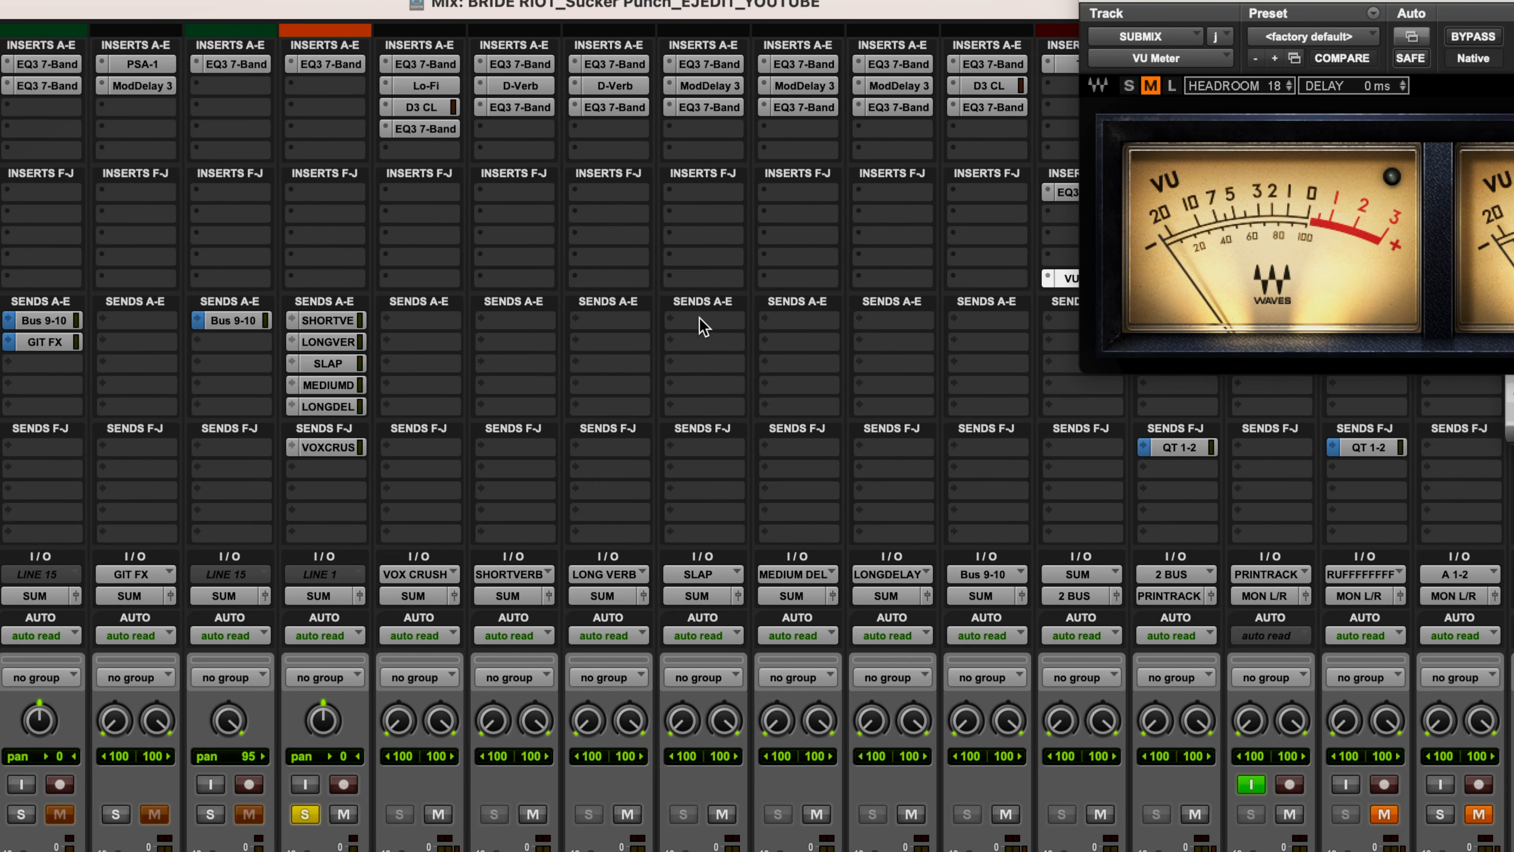
{"action": "scroll", "coordinate": [700, 318], "scroll_direction": "left", "scroll_amount": 2}
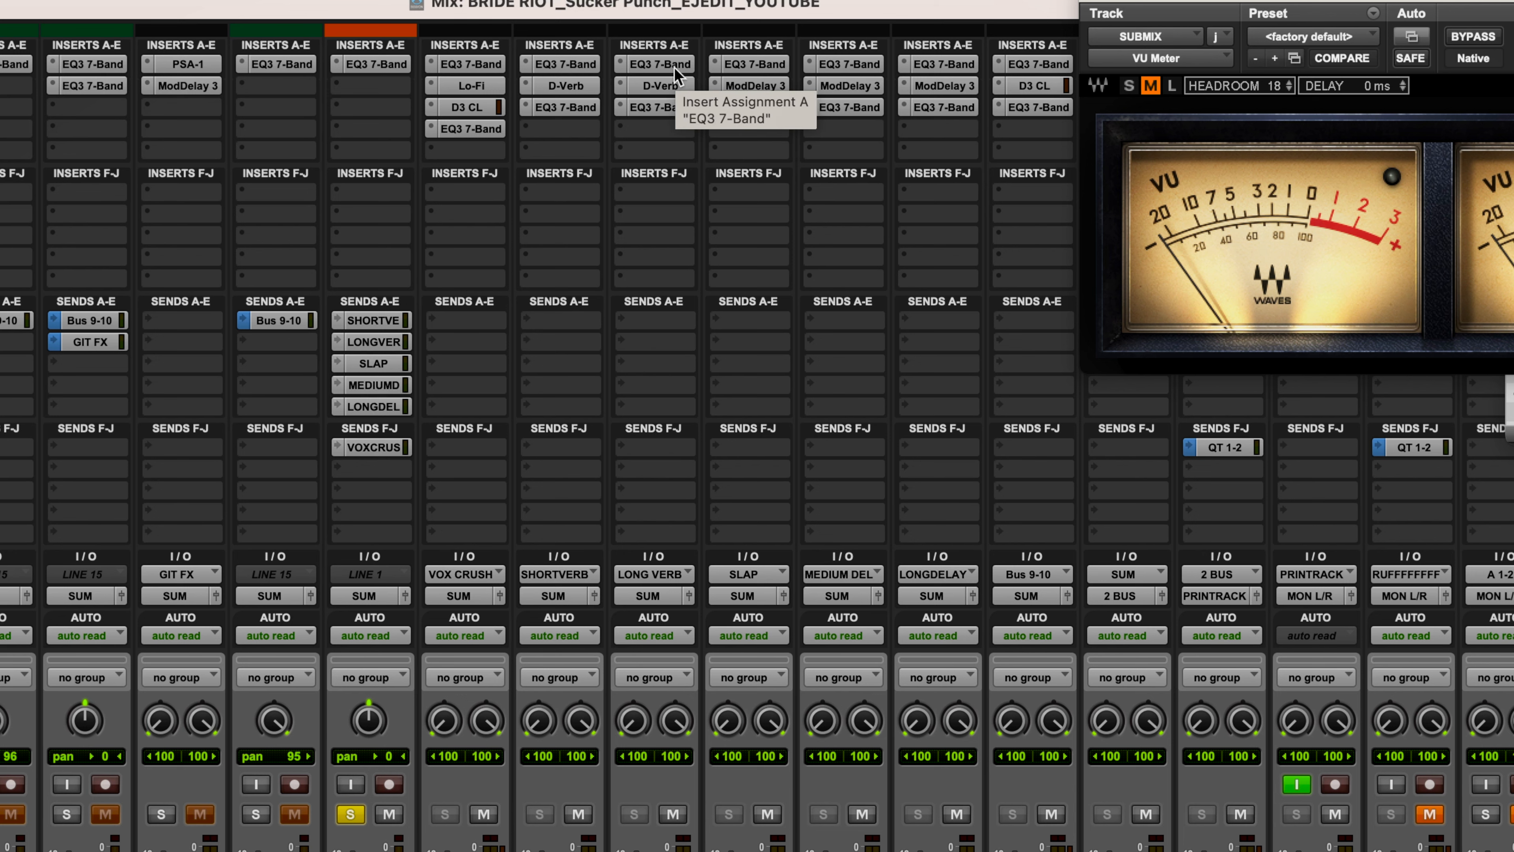
{"action": "left_click", "coordinate": [578, 63]}
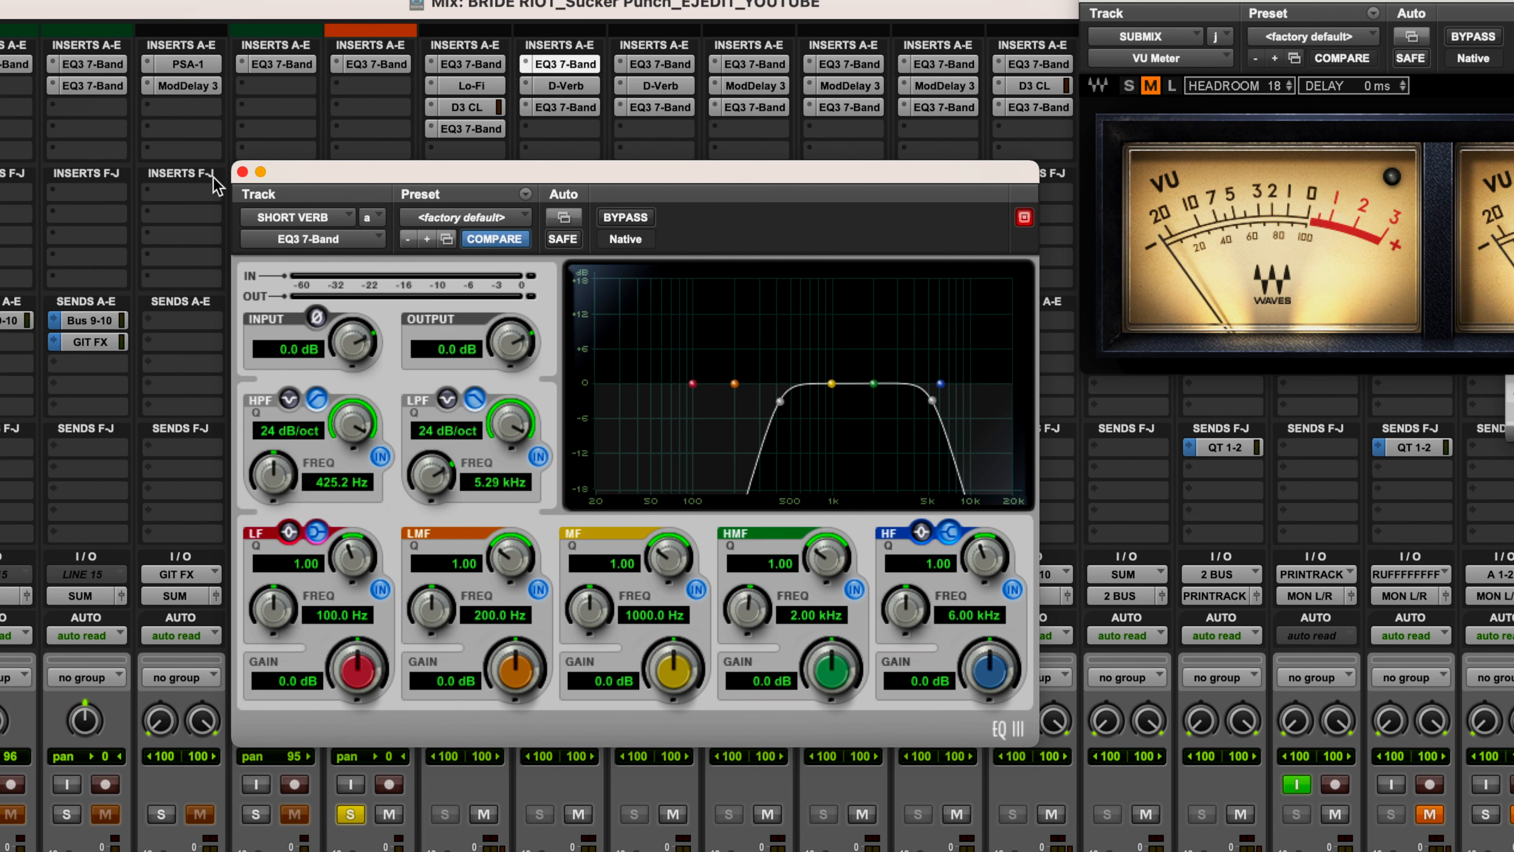
{"action": "left_click", "coordinate": [242, 172]}
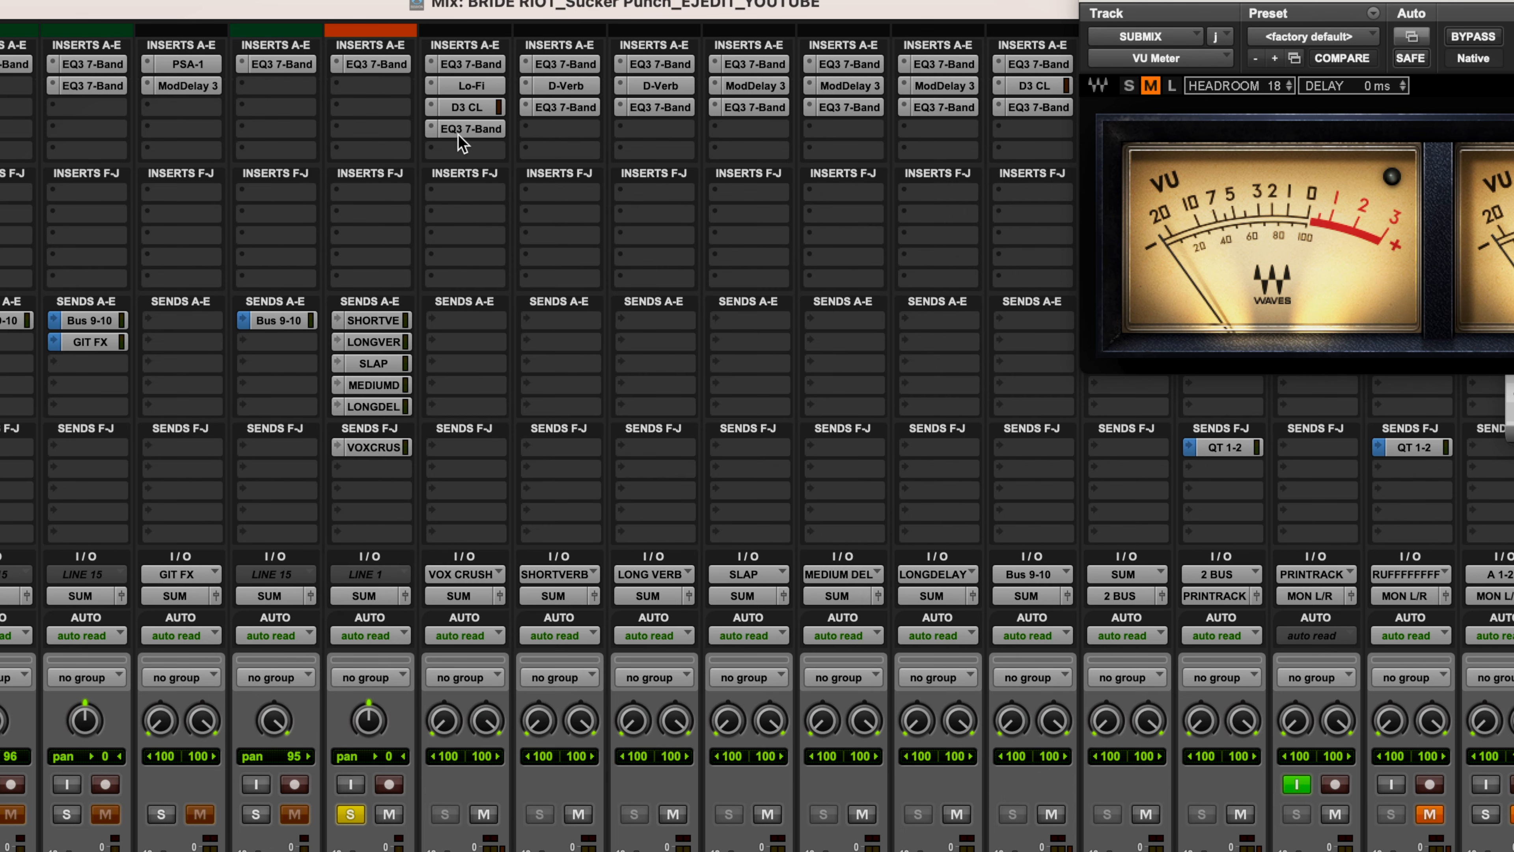
{"action": "left_click", "coordinate": [568, 108]}
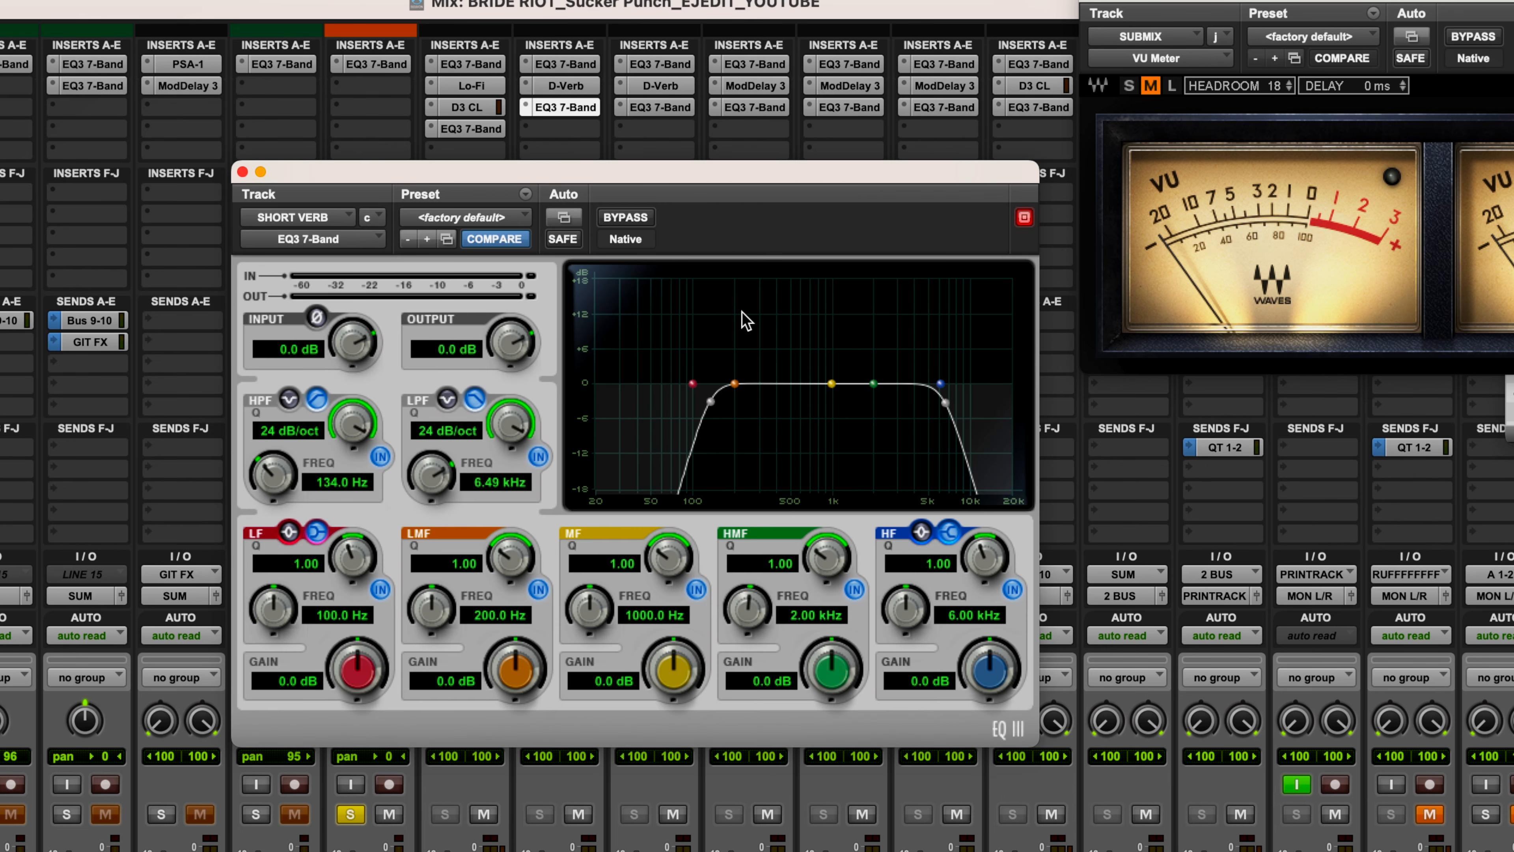
{"action": "left_click", "coordinate": [242, 172]}
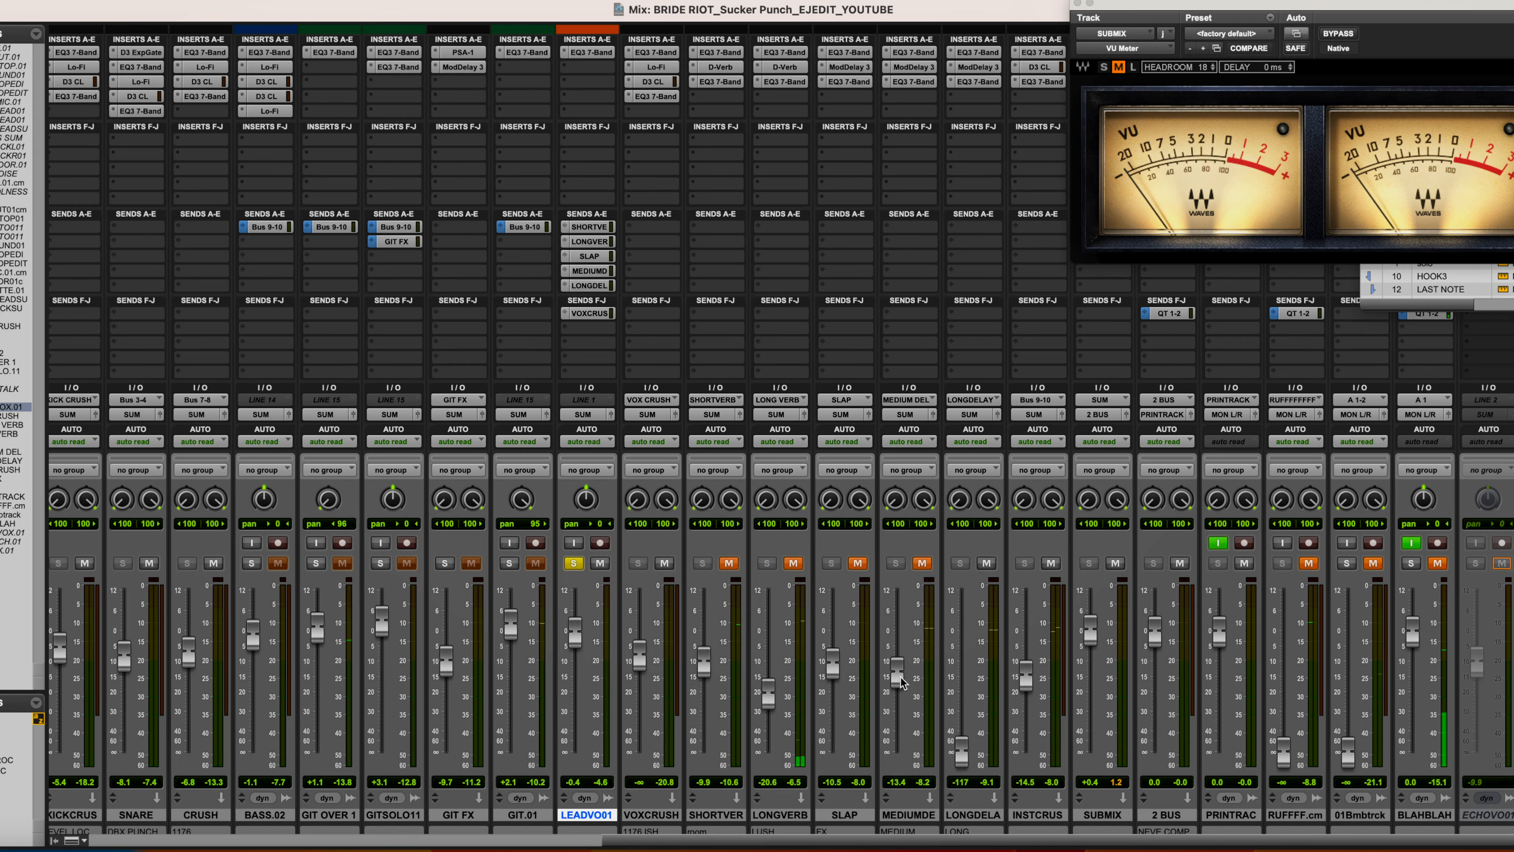
Play the HOOK1 selection with the VOX CRUSH, reverb and delay tracks muted and unmuted to compare the vocal processing.
{"action": "scroll", "coordinate": [782, 771], "scroll_direction": "down", "scroll_amount": 3}
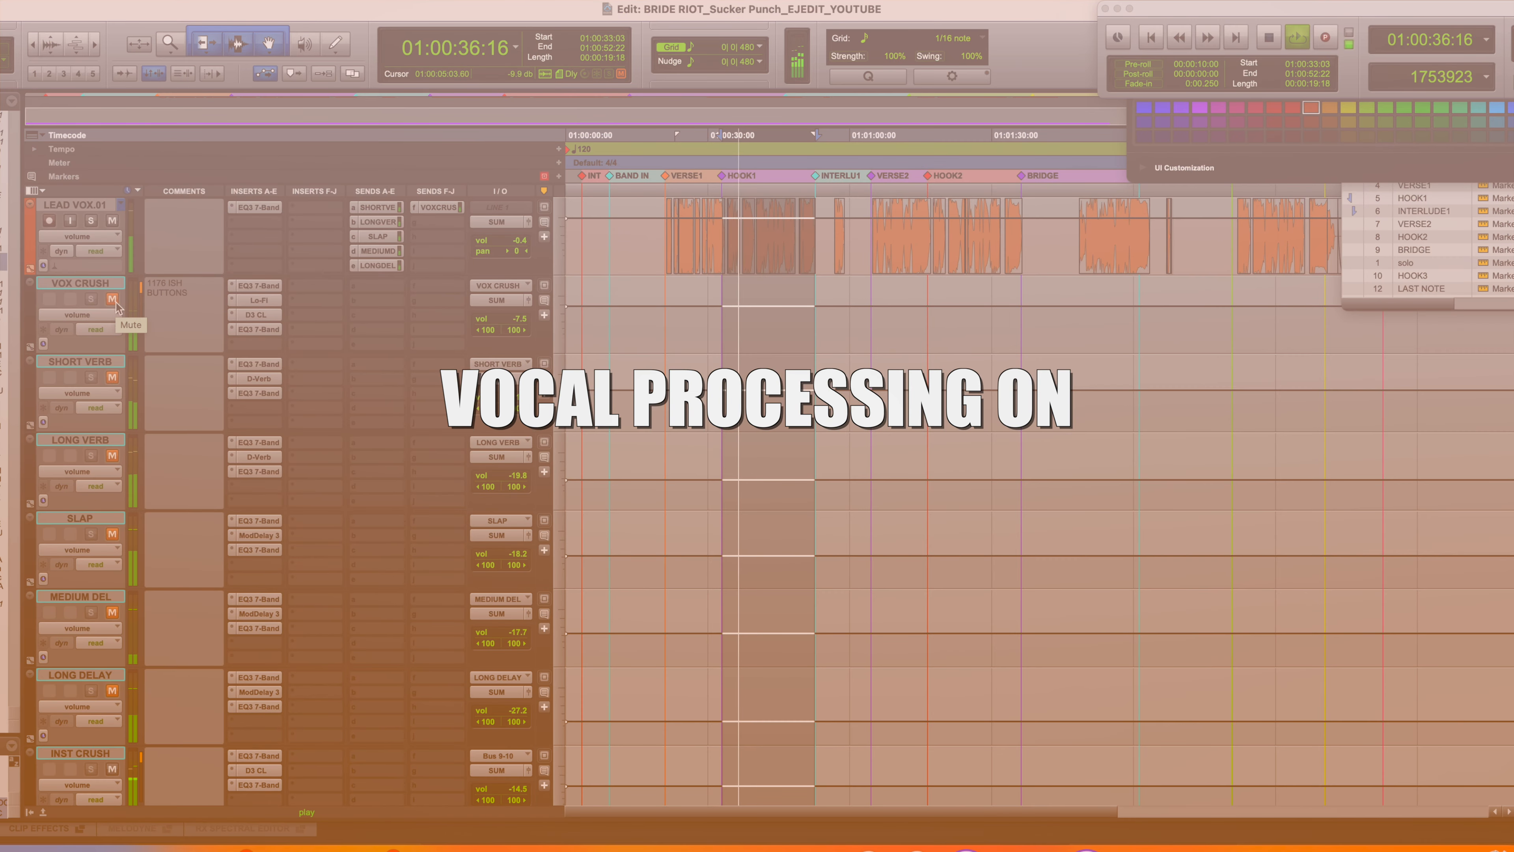
{"action": "left_click", "coordinate": [113, 300]}
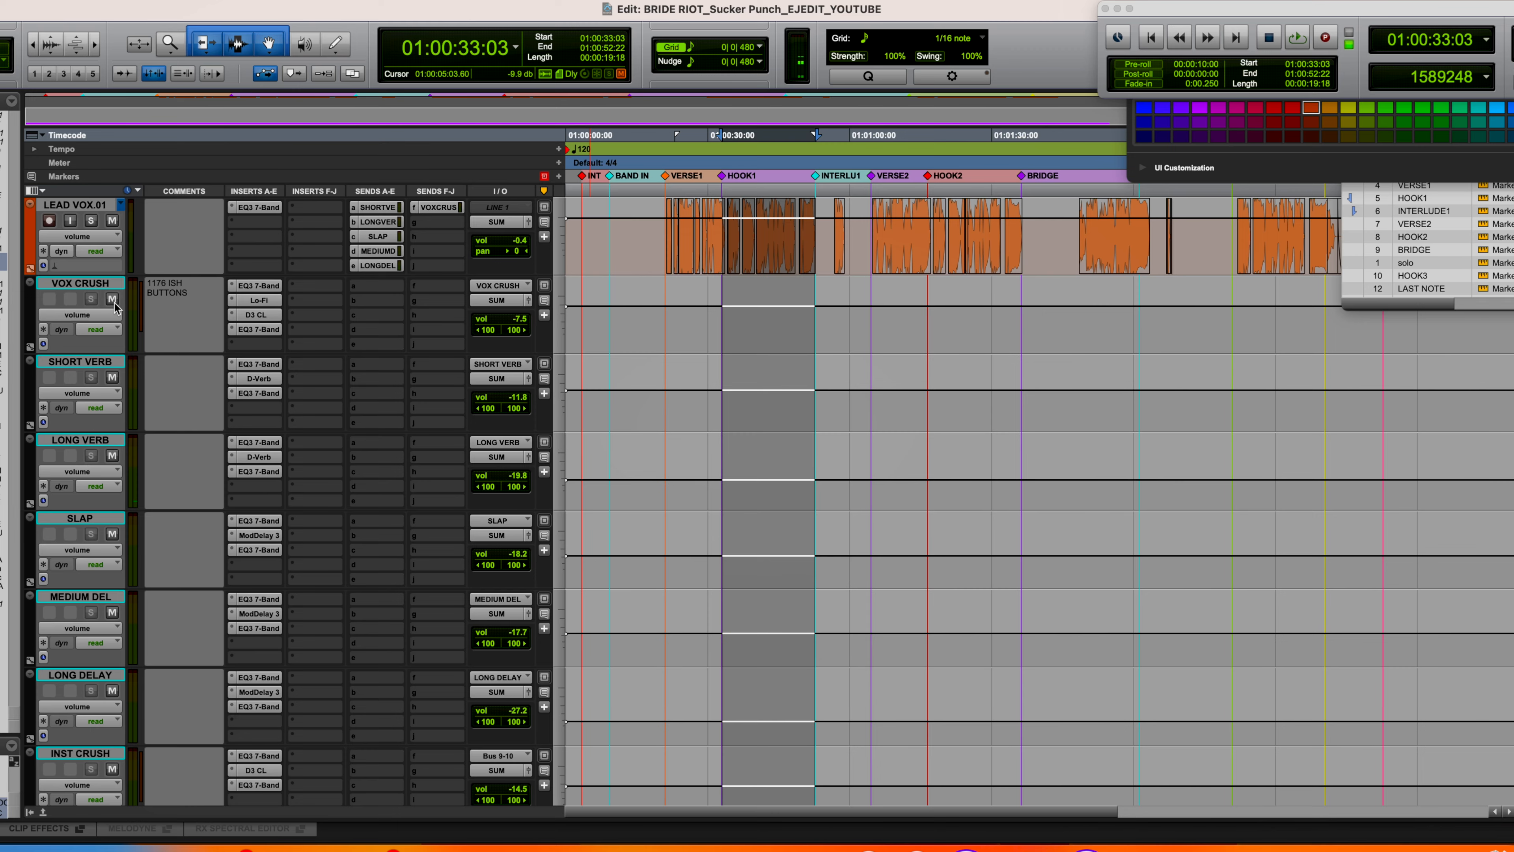
{"action": "left_click", "coordinate": [113, 300]}
{"action": "key", "text": "space"}
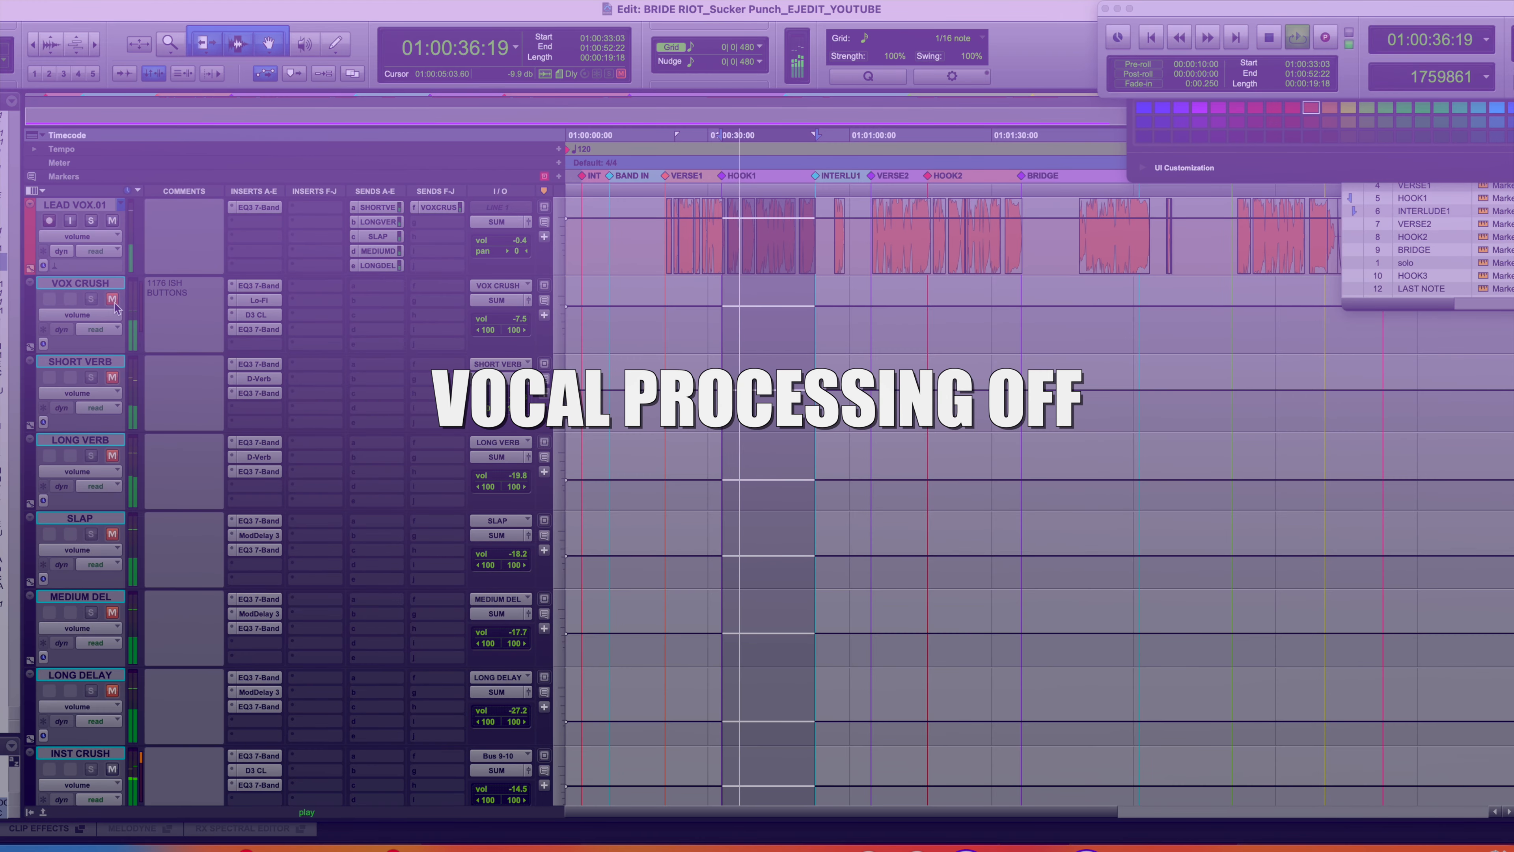
{"action": "left_click", "coordinate": [113, 300]}
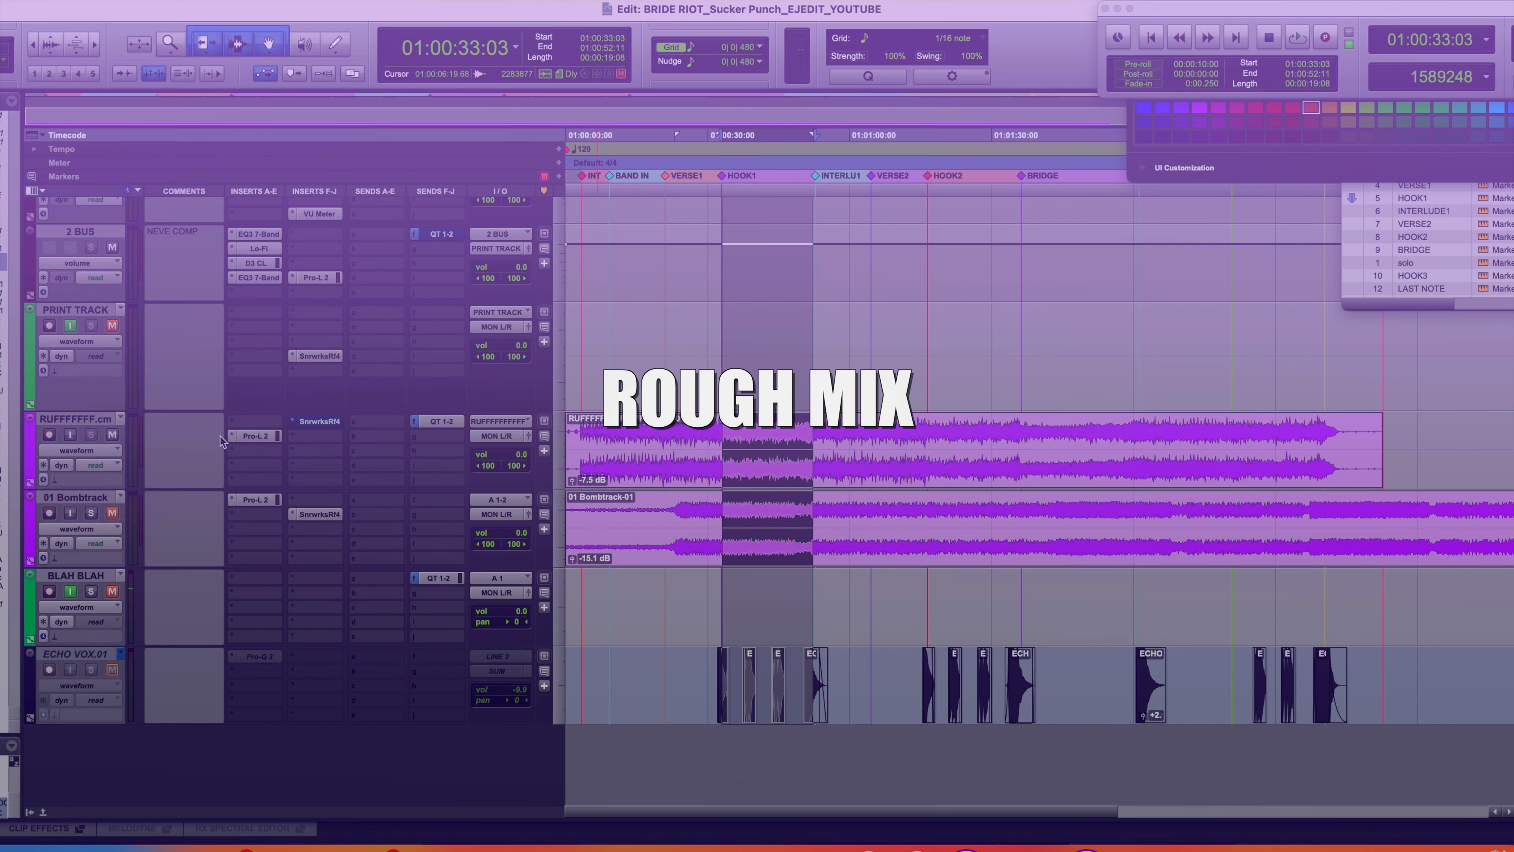
Play the 01:00:33:03 to 01:00:52:11 selection to listen to the rough mix track.
{"action": "key", "text": "space"}
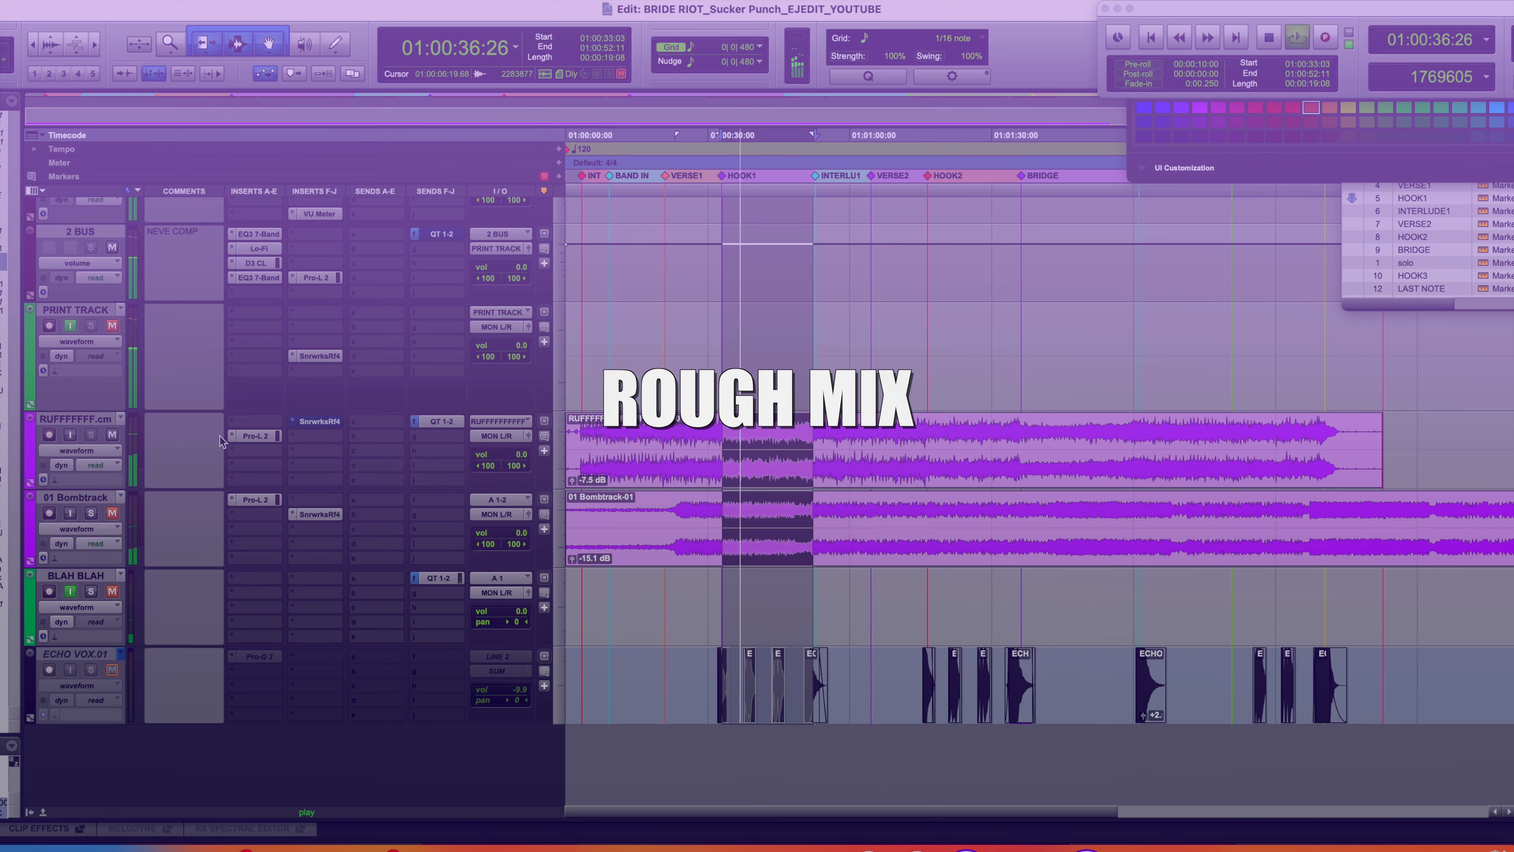
{"action": "key", "text": "space"}
{"action": "key", "text": "space"}
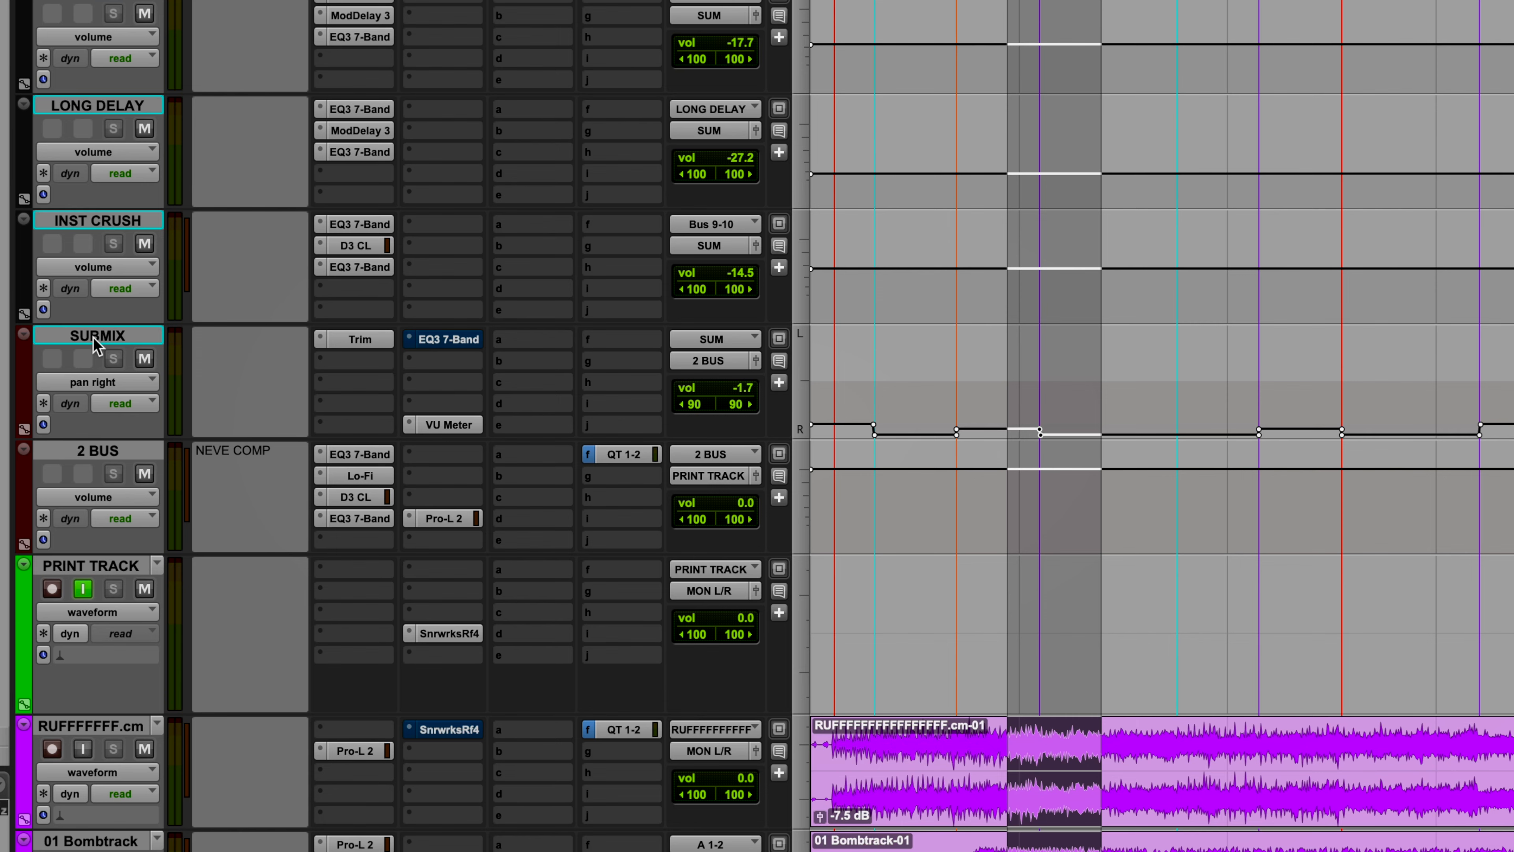
Switch the SUBMIX track view from pan right to pan left automation and open its view choices again.
{"action": "left_click", "coordinate": [94, 384]}
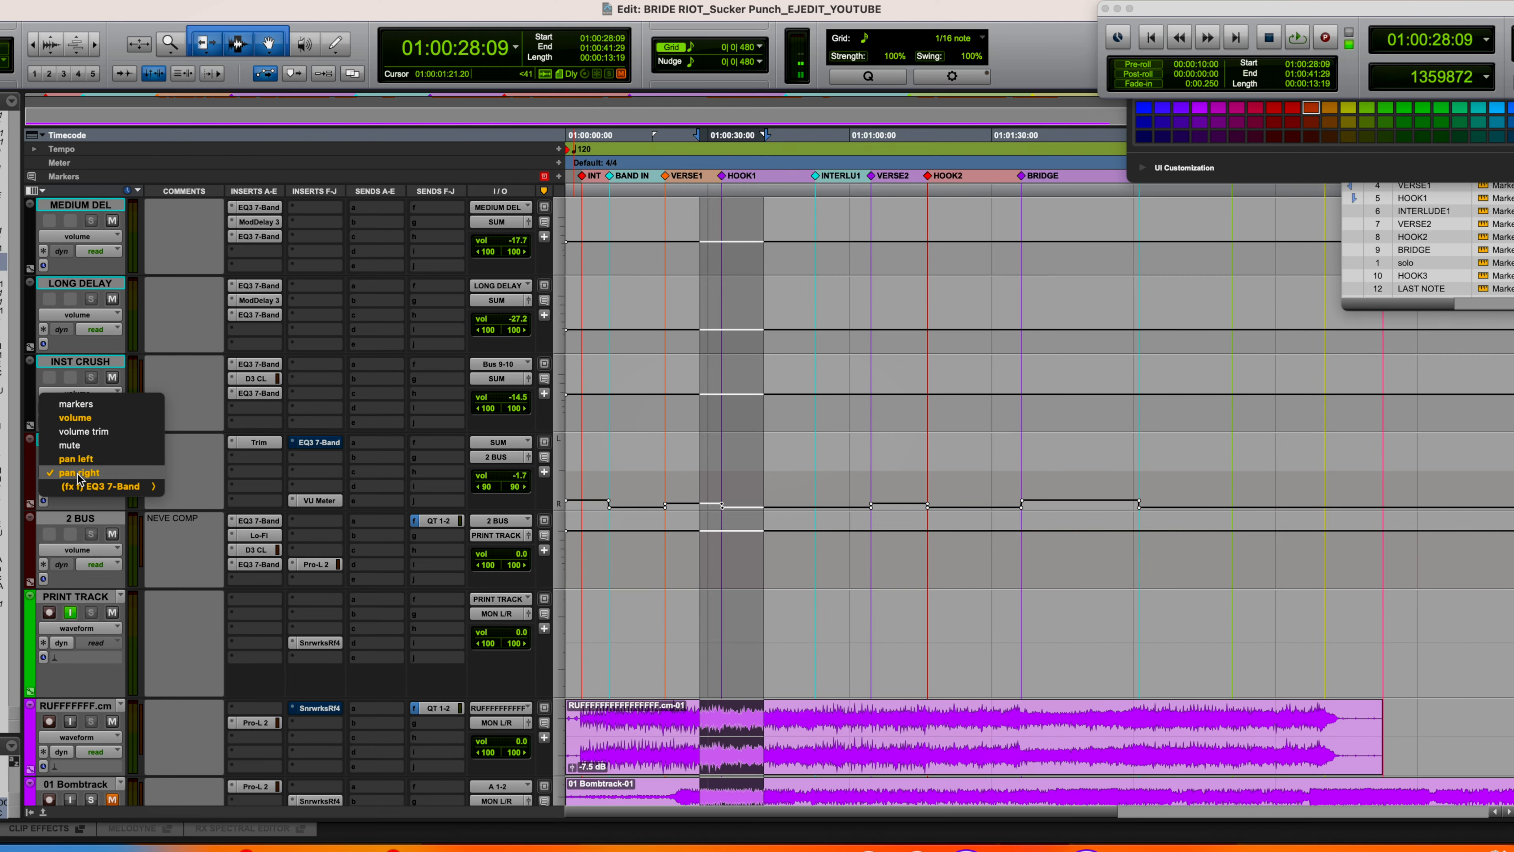
{"action": "left_click", "coordinate": [91, 363]}
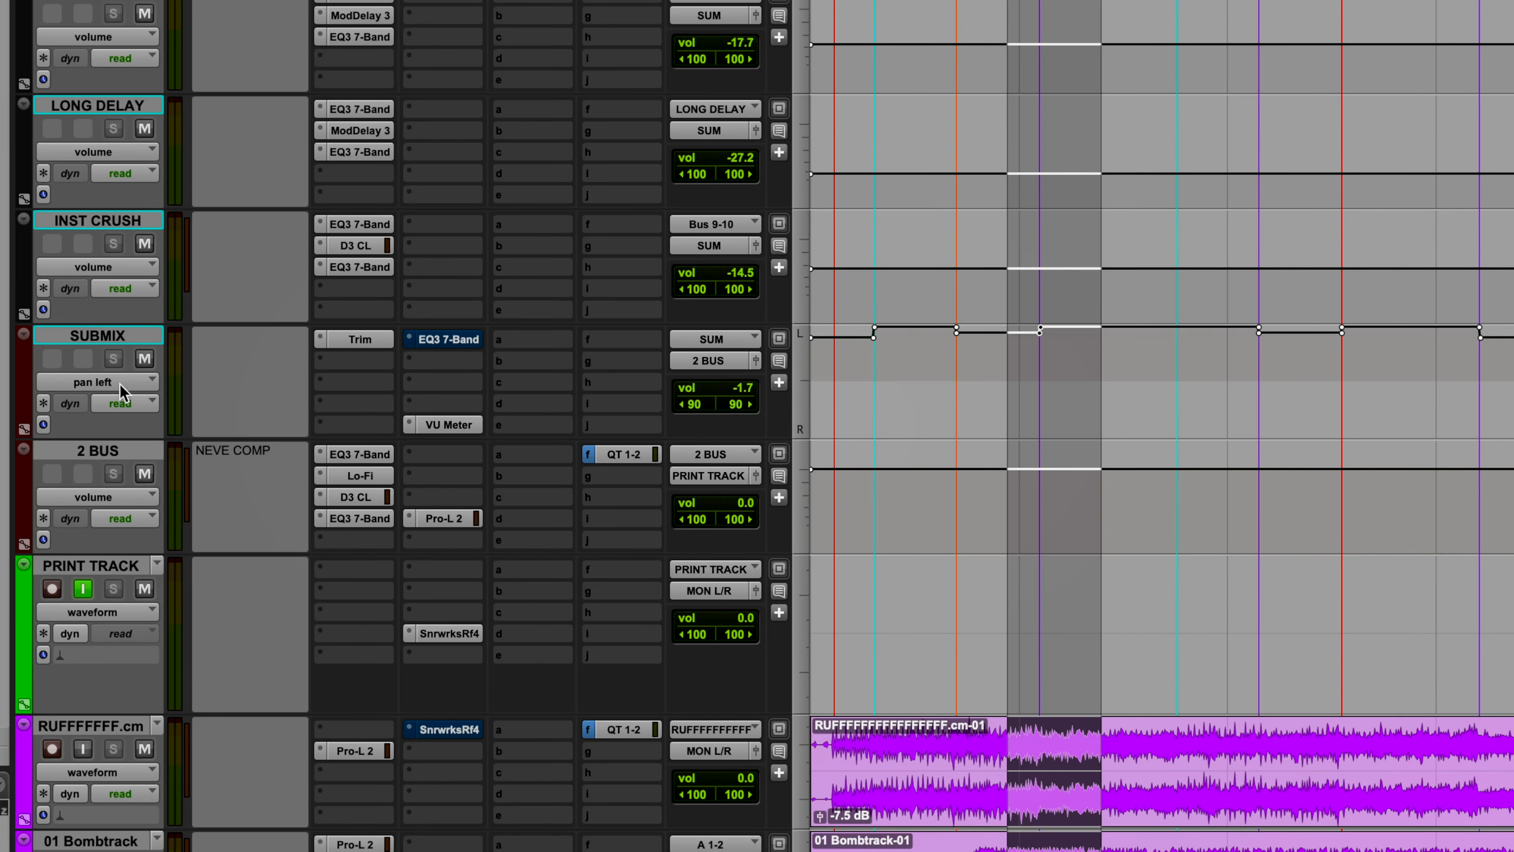
{"action": "left_click", "coordinate": [90, 475]}
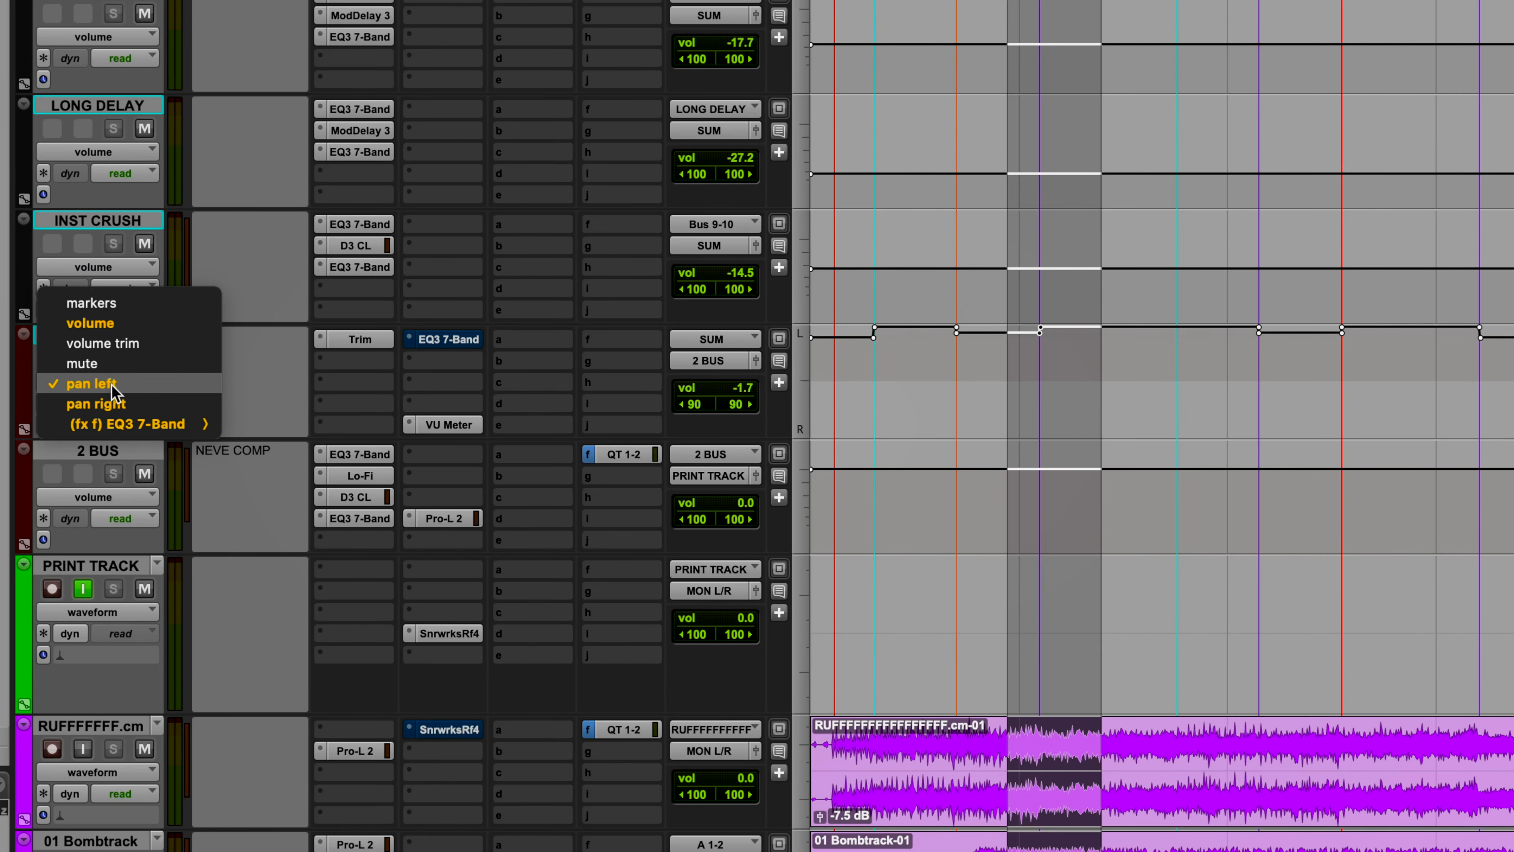